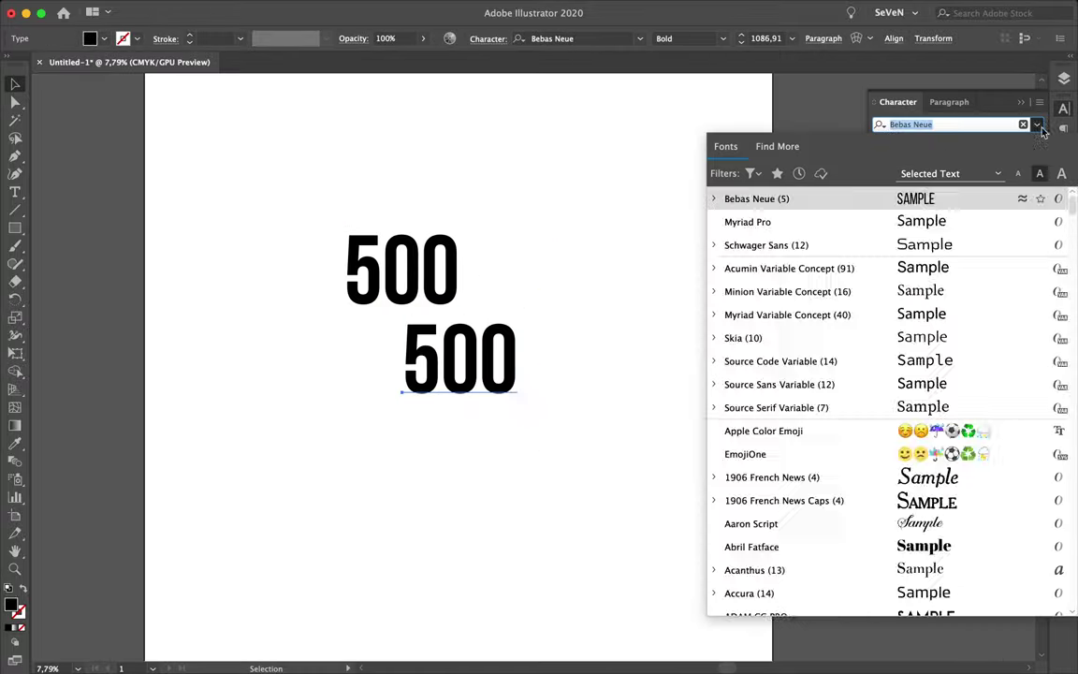
- Browse the font list to reach Bebas Neue Bold for the 500
scroll(843, 421, "down", 10)
left_click(714, 501)
scroll(787, 498, "down", 5)
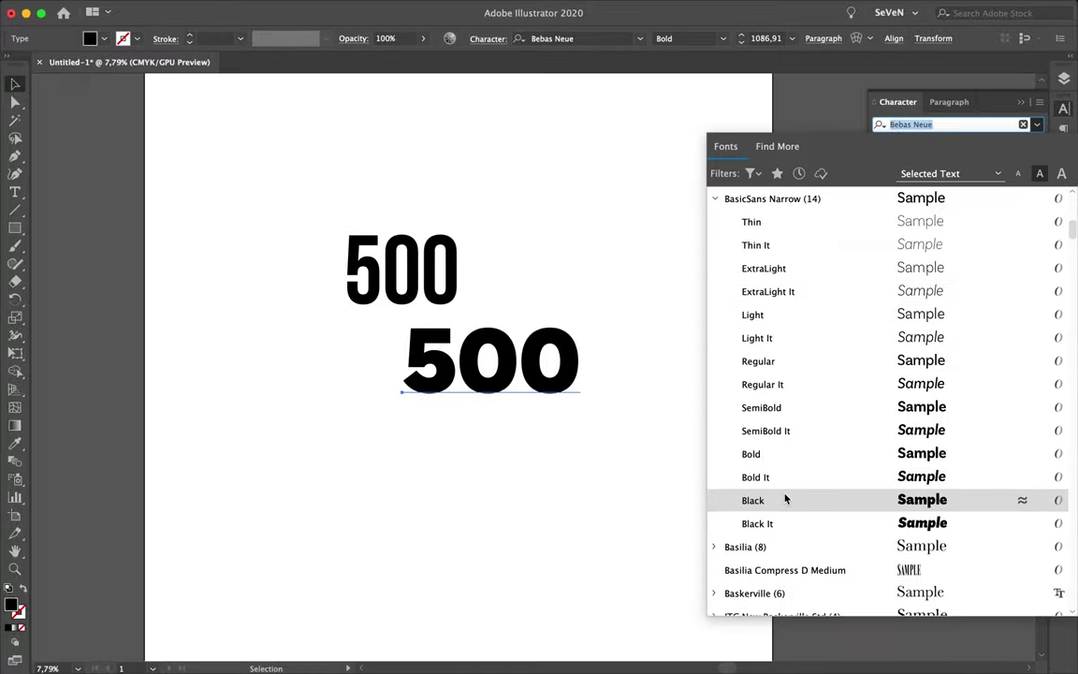
- Place a copy of the Bebas Neue 500 to its left and convert it to outlines
left_click(423, 297)
left_click_drag(414, 309, 99, 260)
left_click(187, 7)
left_click(217, 175)
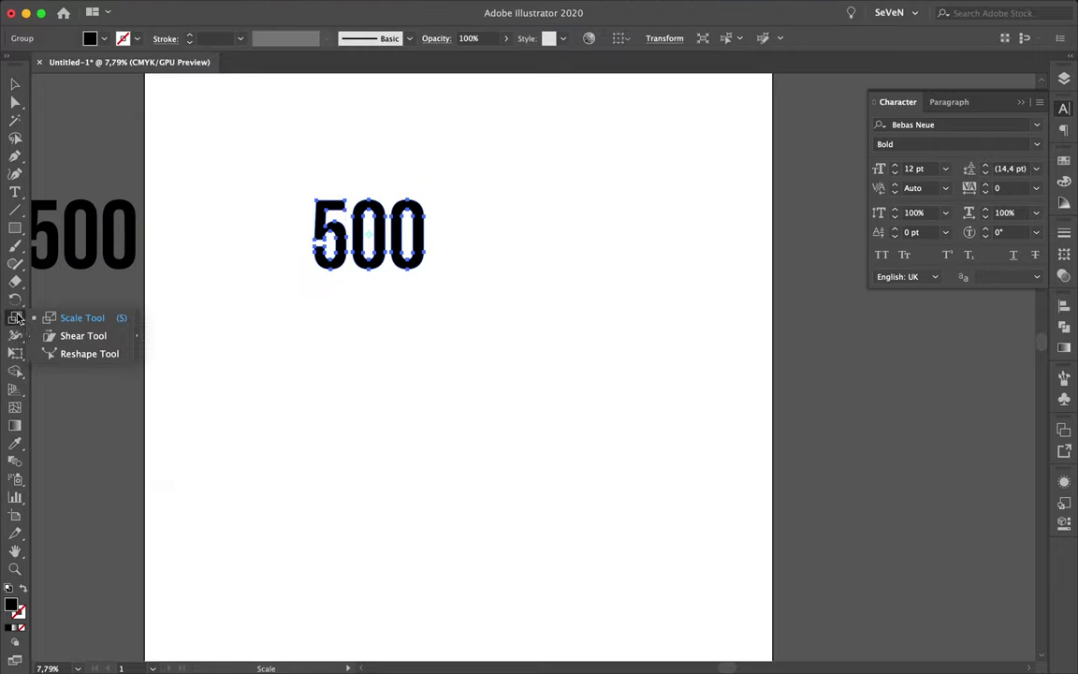
- Undo the slant and preview a 45° custom-axis shear on the 500
key("super+z")
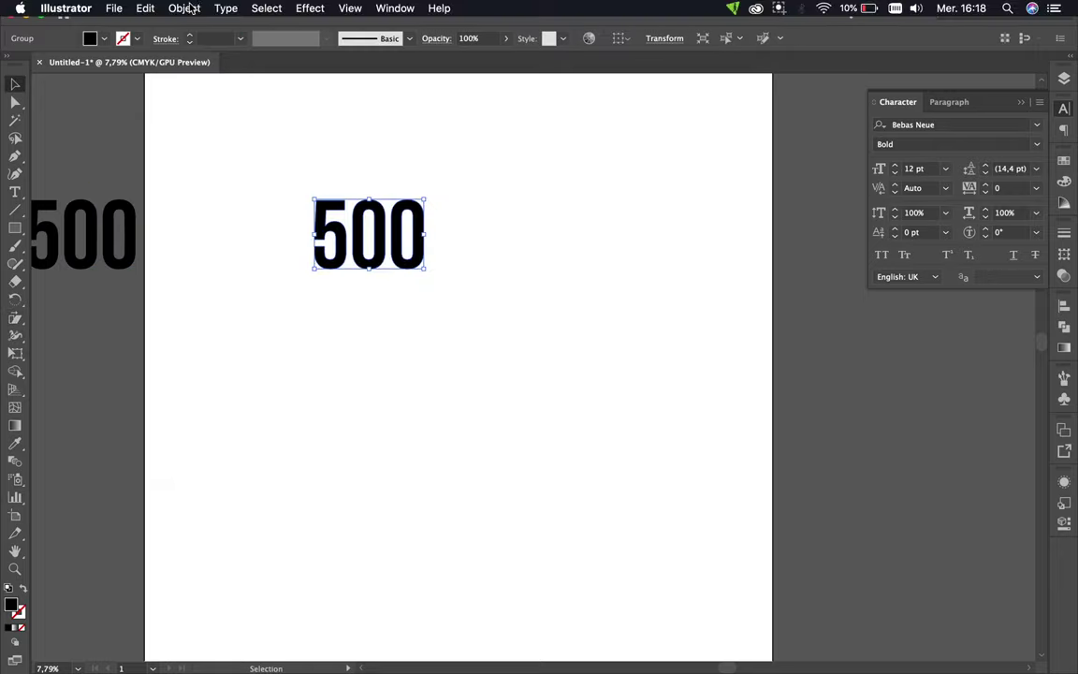
left_click(184, 7)
left_click(353, 110)
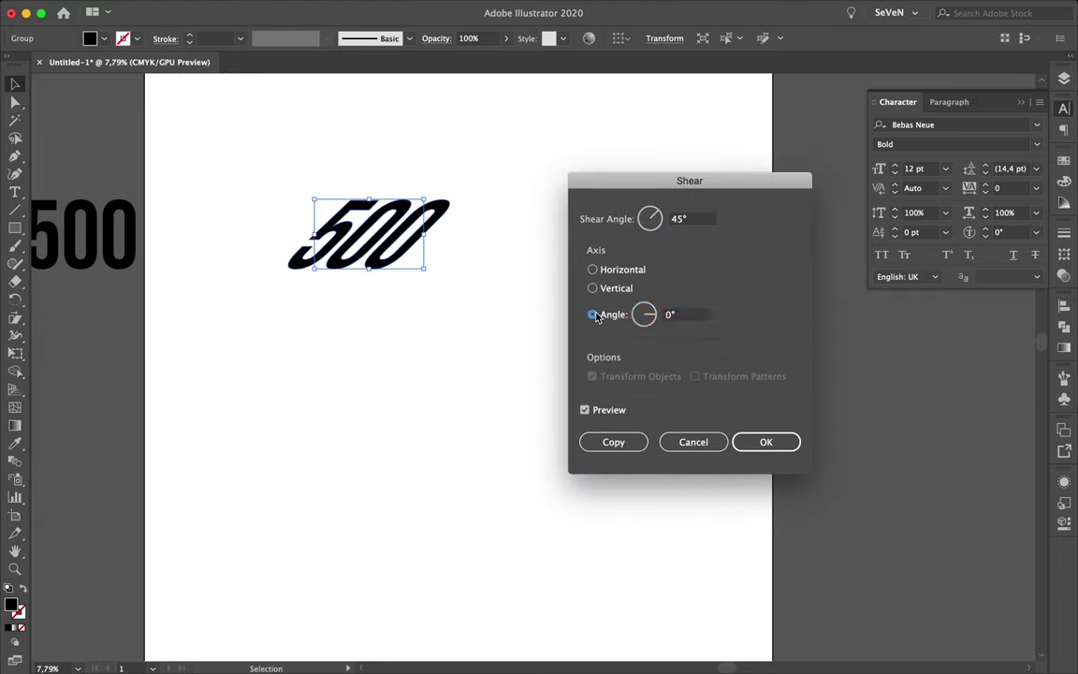
left_click(594, 315)
left_click(688, 219)
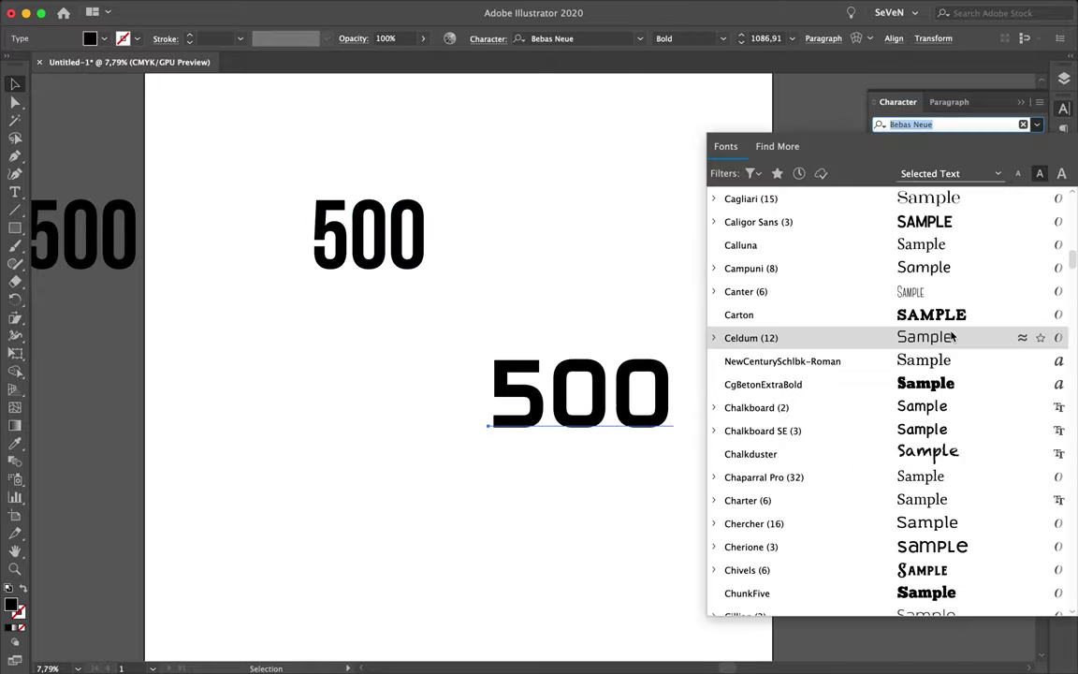
- Try Core Sans G 55 Medium, then set the 500 in Crique Grotesk Display
scroll(951, 337, "down", 2)
scroll(927, 402, "down", 10)
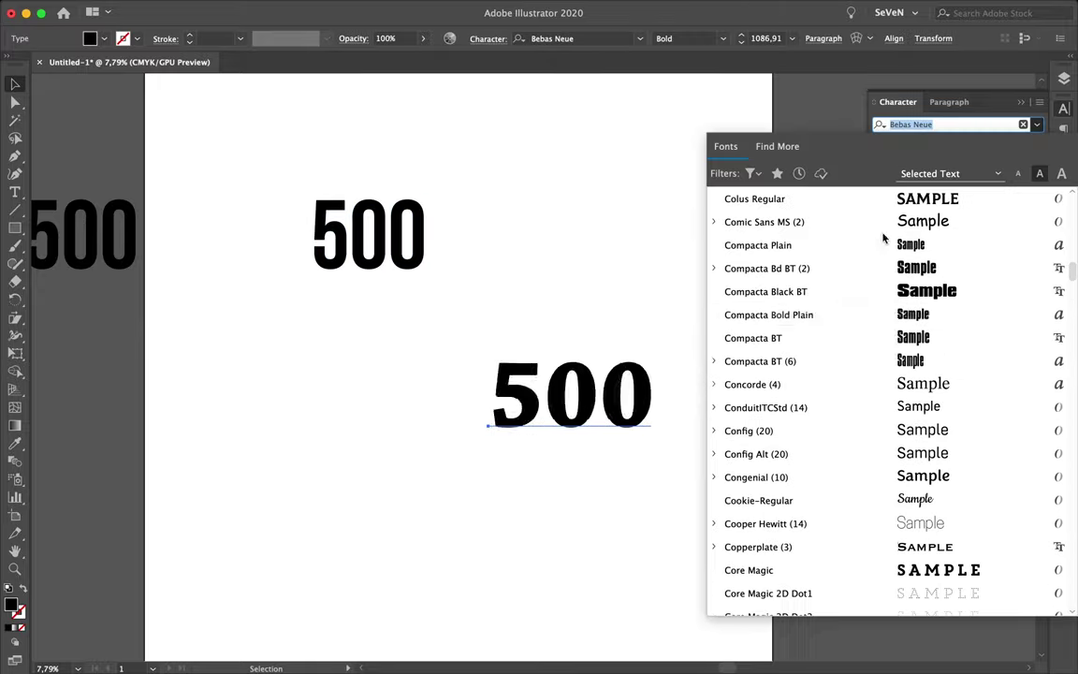
scroll(927, 402, "down", 10)
left_click(890, 523)
left_click(945, 124)
scroll(936, 342, "down", 15)
scroll(892, 361, "down", 5)
left_click(892, 361)
- Shear the 500 along a custom 333° axis angle and apply it
left_click(373, 113)
left_click(593, 315)
left_click(688, 316)
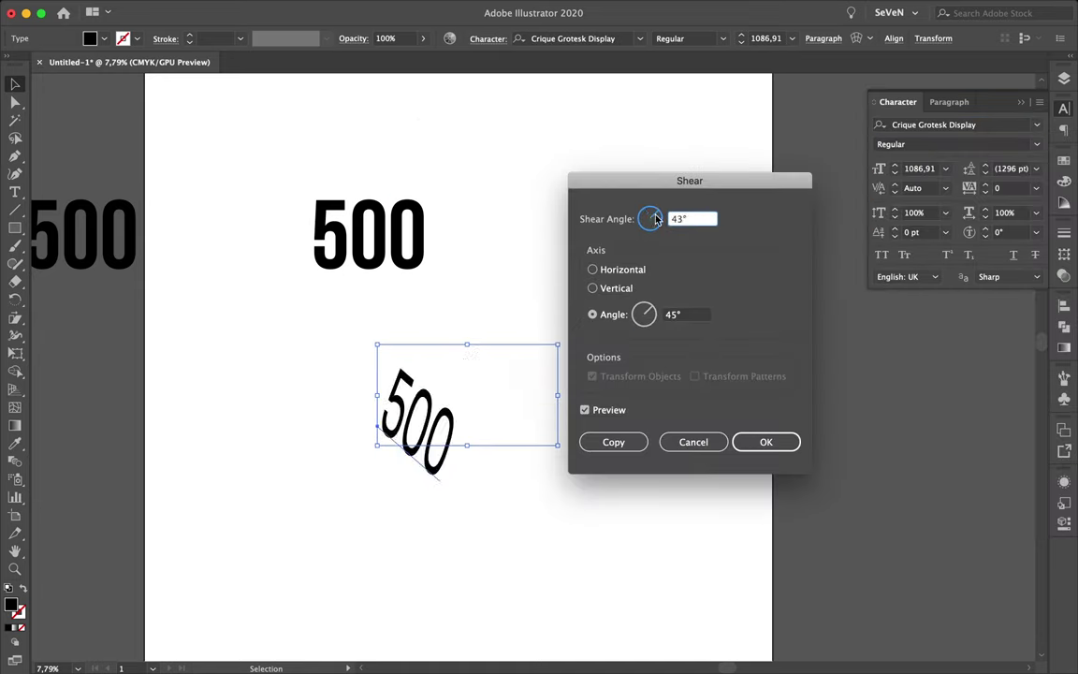
left_click_drag(657, 219, 646, 229)
left_click(684, 317)
type("-80")
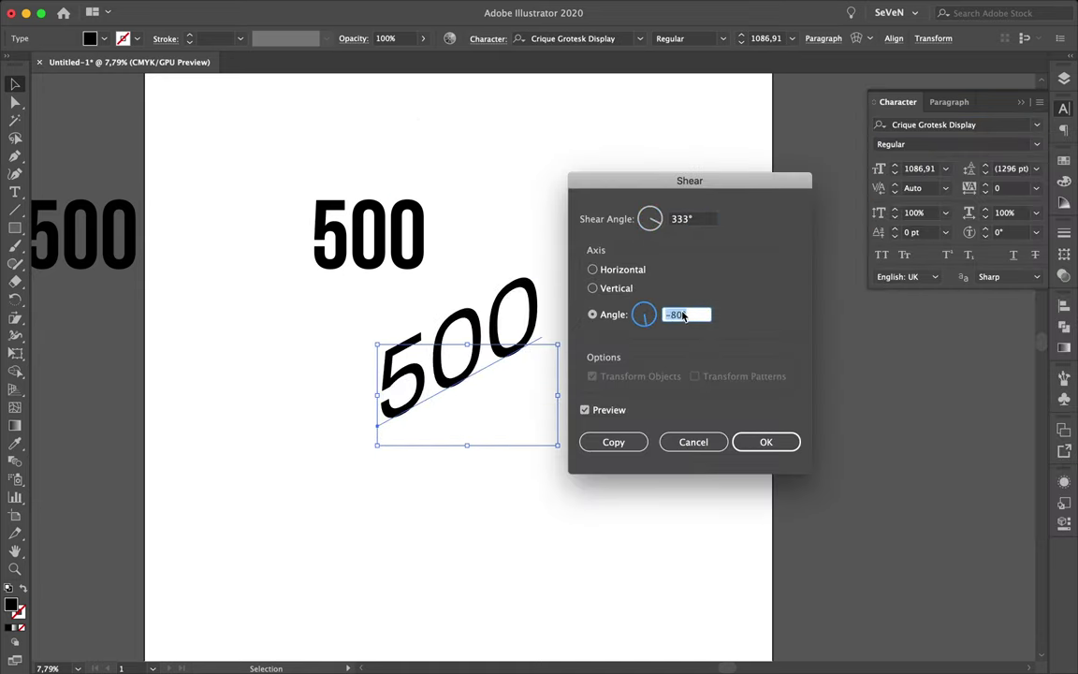
left_click(765, 442)
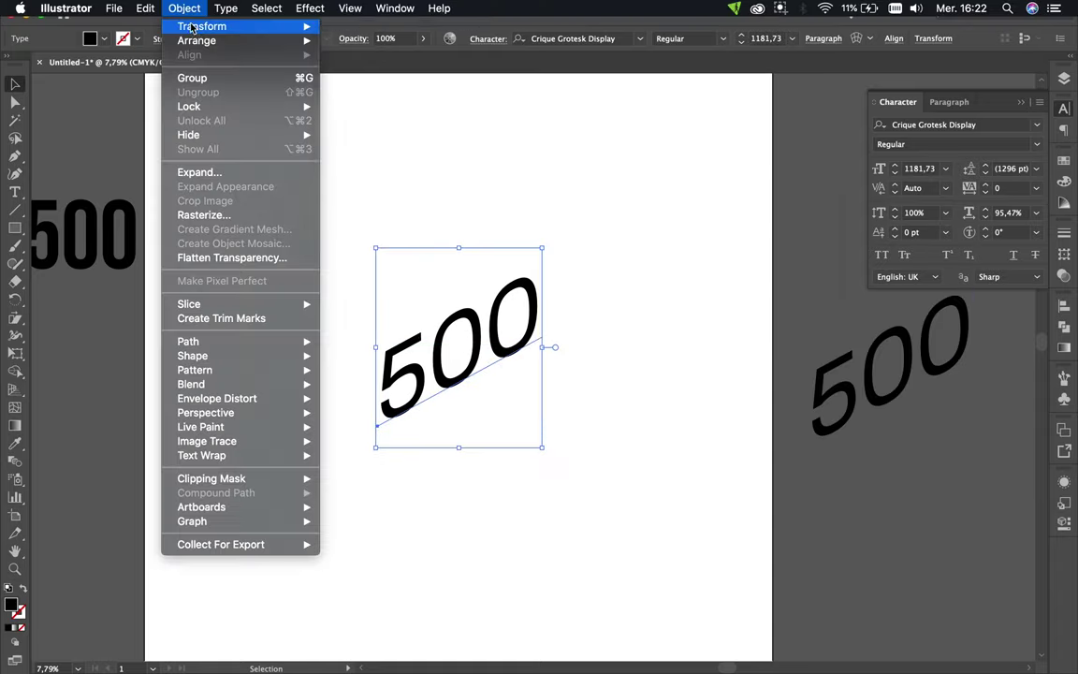
key("ctrl+t")
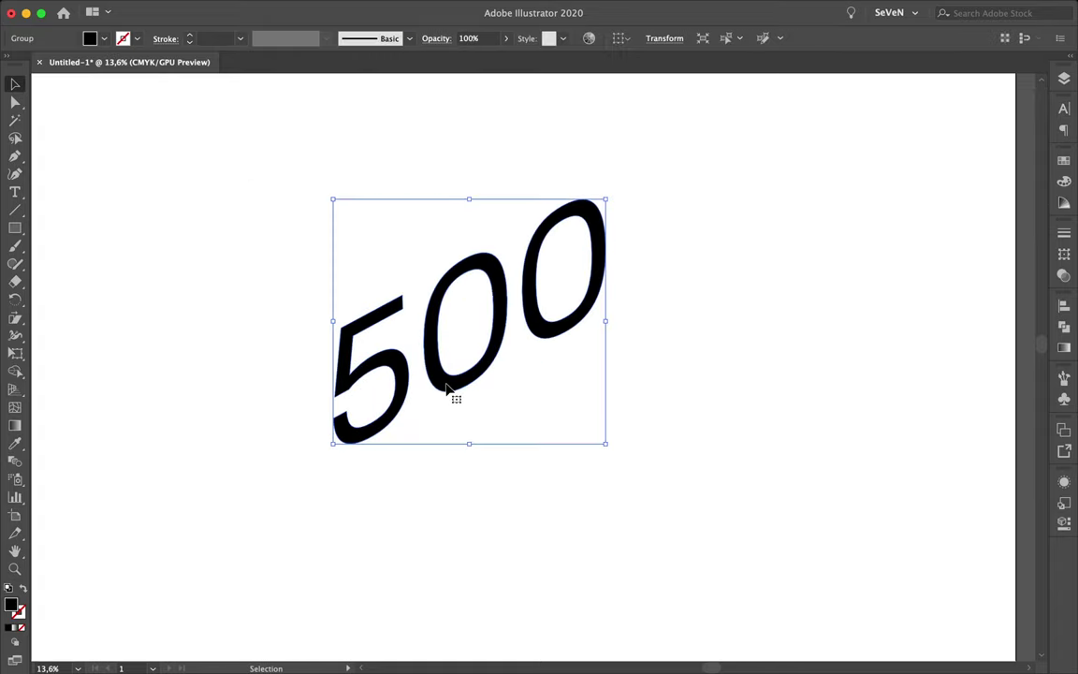
- Blend the white outlined 500 with its black offset copy
left_click(350, 8)
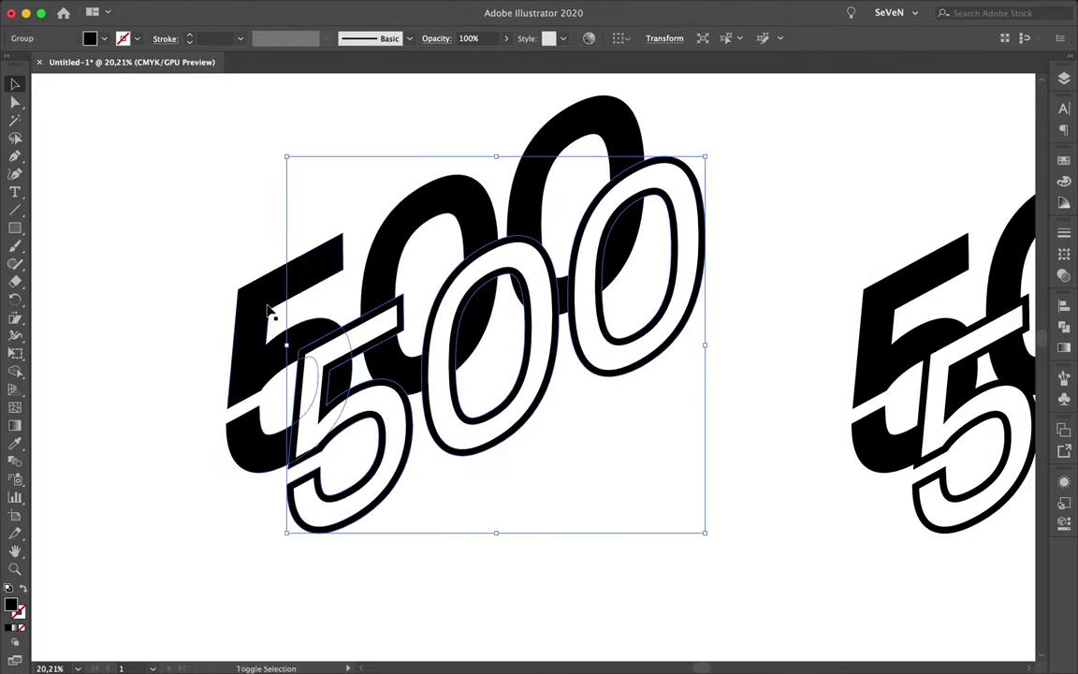
left_click(351, 321, "shift")
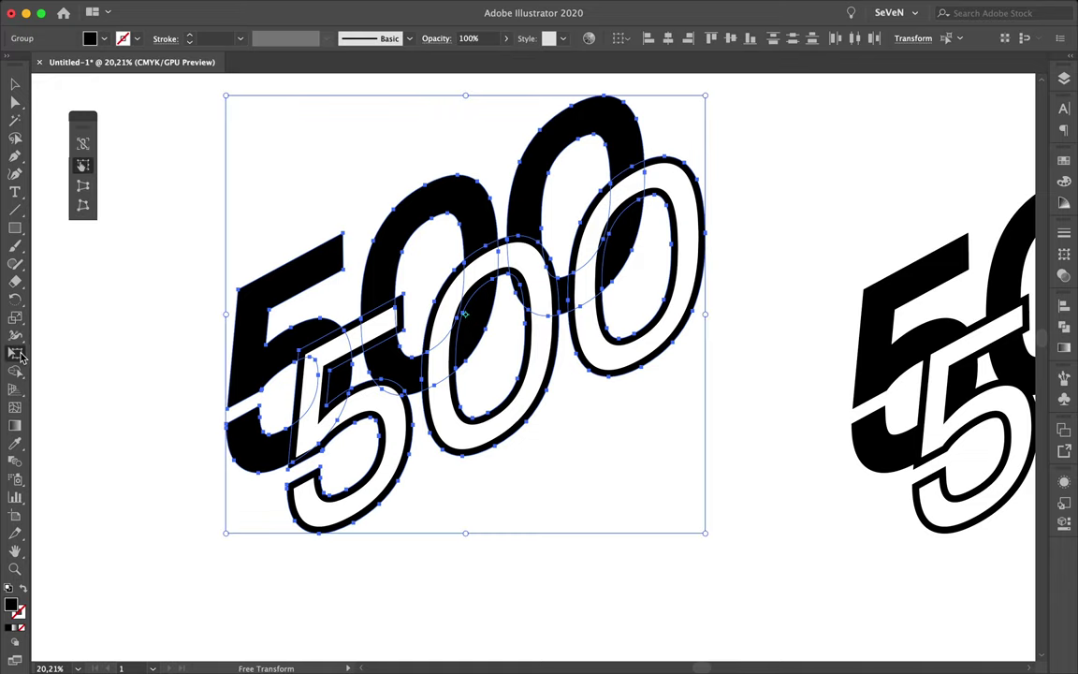
double_click(15, 460)
left_click(248, 487)
left_click(313, 339, "alt")
key("Return")
key("v")
- Expand the blend into separate paths and bring up Pathfinder
left_click(171, 7)
left_click(216, 280)
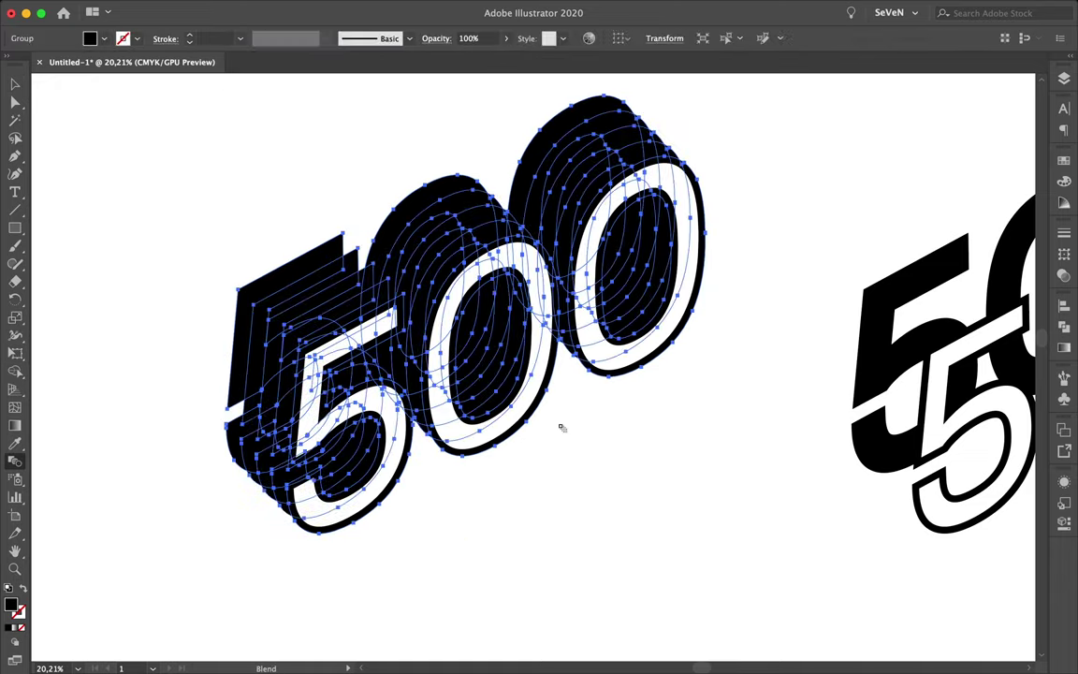
key("shift+ctrl+F9")
- Delete a stray extra anchor from the extruded 500's outline
key("a")
scroll(276, 513, "up", 5)
left_click(272, 505)
key("p")
scroll(140, 562, "down", 3)
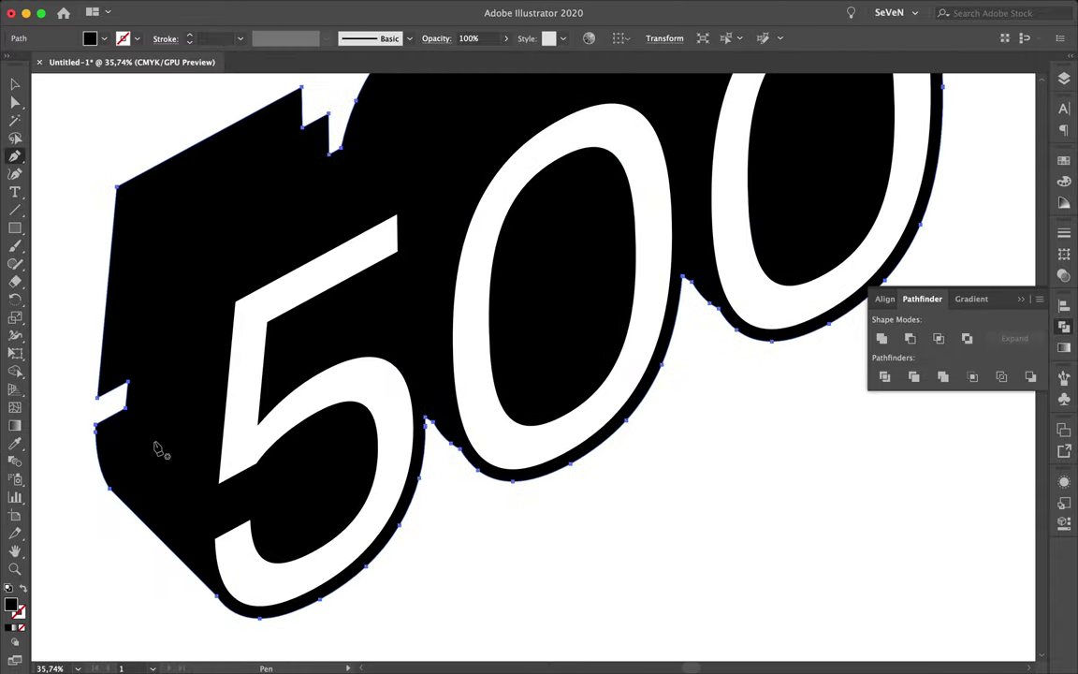
scroll(301, 205, "down", 2)
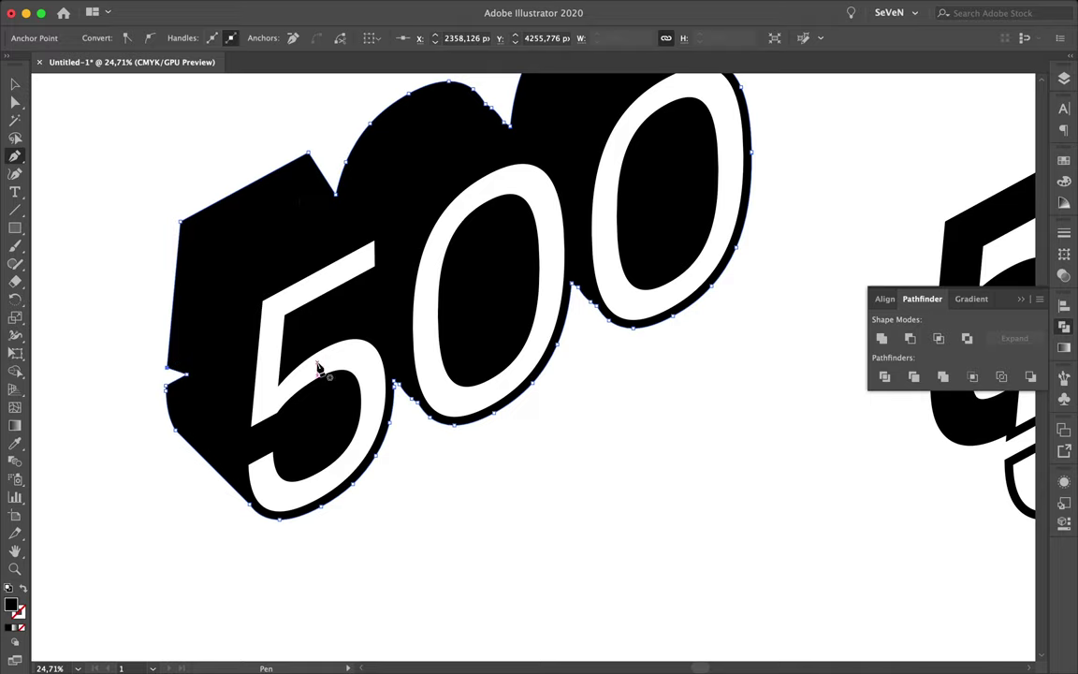
left_click(494, 169)
scroll(496, 174, "up", 3)
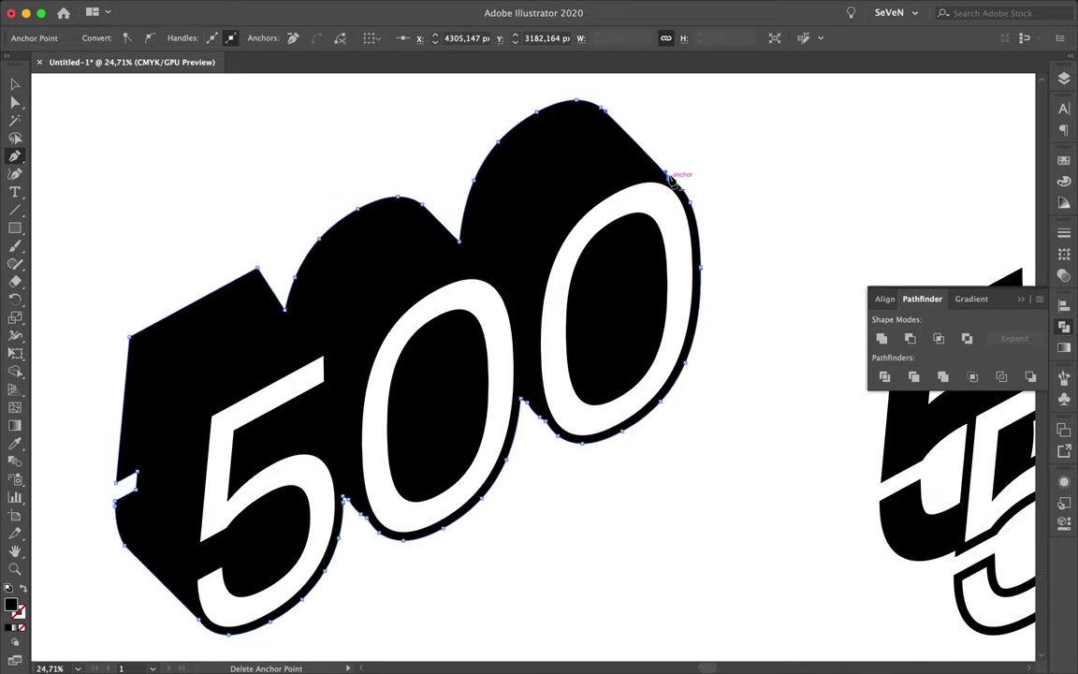
scroll(672, 177, "up", 1)
scroll(578, 325, "up", 3)
scroll(373, 414, "down", 1)
scroll(367, 575, "down", 3)
- Pull a corner anchor to straighten the extrusion edge
key("v")
left_click_drag(229, 241, 229, 459)
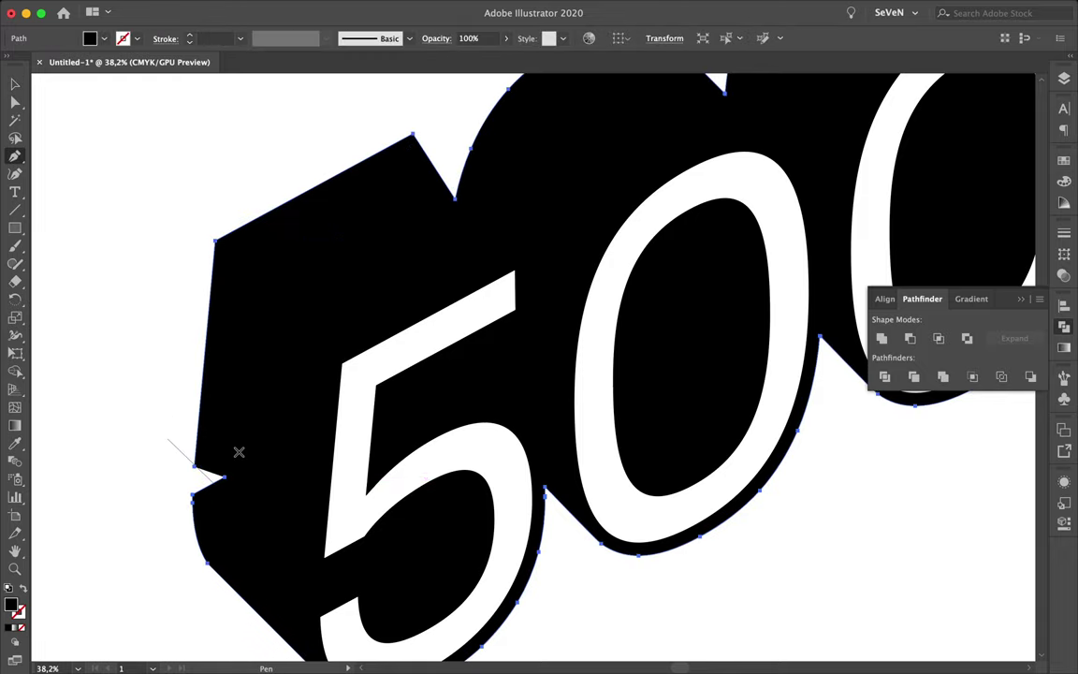
key("a")
scroll(192, 465, "up", 5)
scroll(277, 633, "down", 5)
left_click_drag(192, 465, 268, 506)
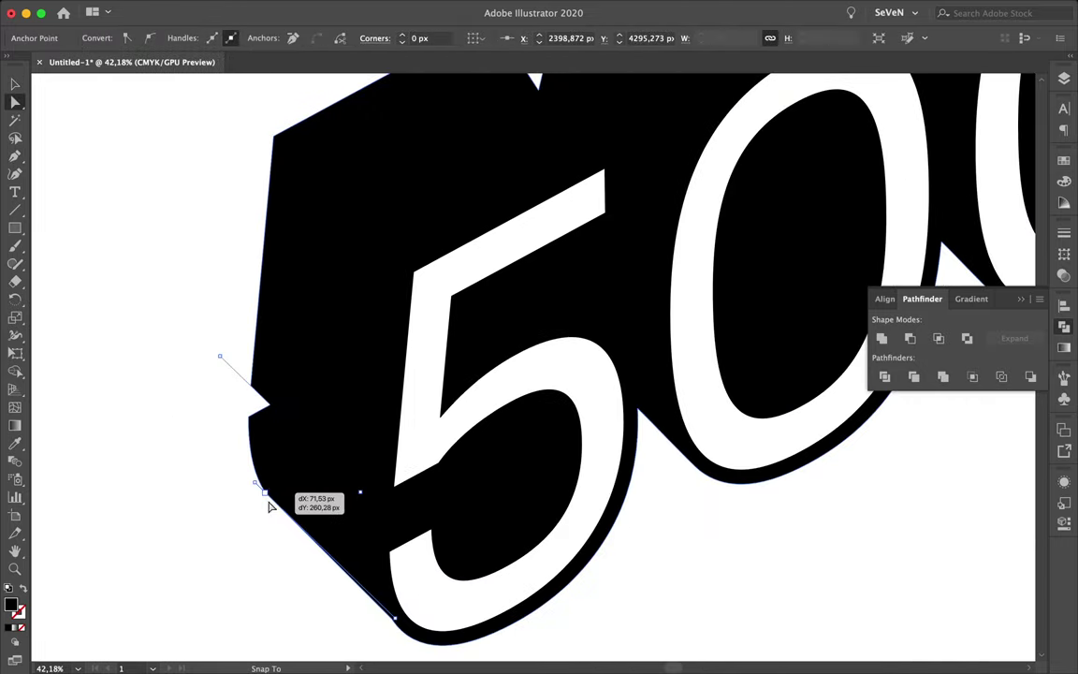
scroll(618, 437, "down", 3)
key("v")
scroll(714, 644, "down", 3)
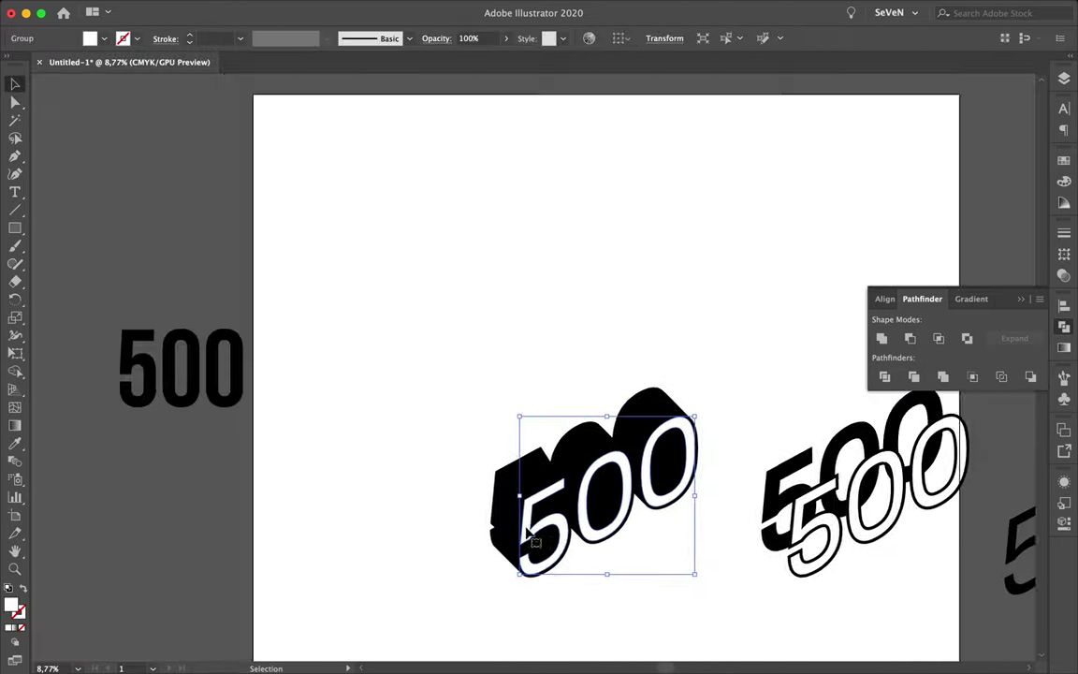
- Paste copies of the slanted 500
key("ctrl+z")
key("shift+F7")
key("ctrl+z")
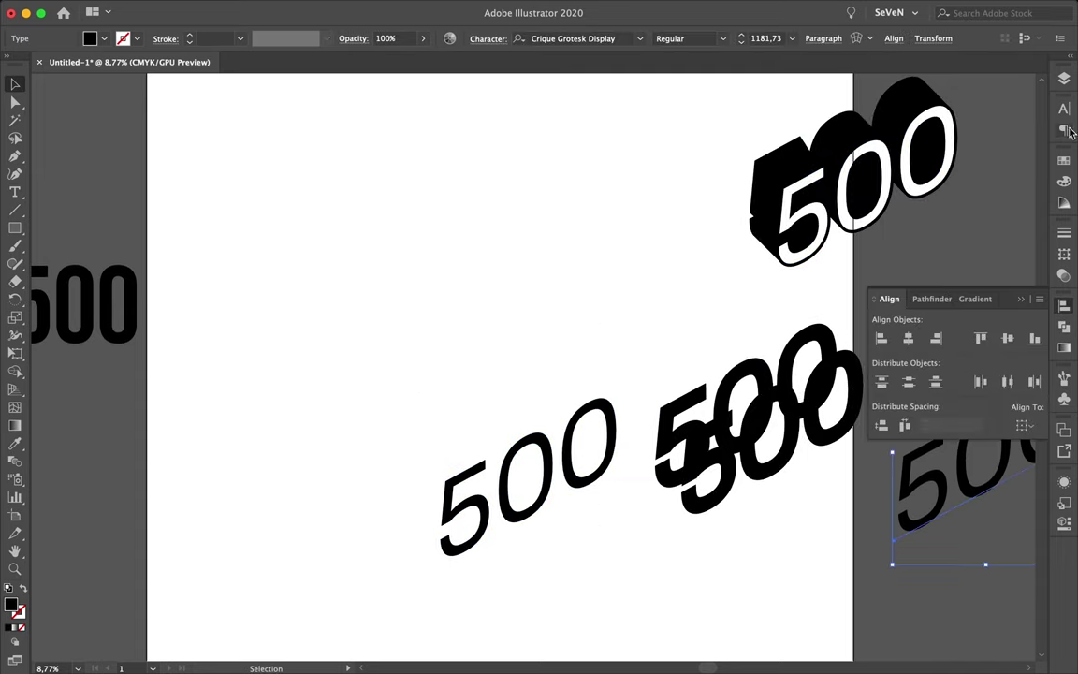
key("ctrl+t")
key("ctrl+v")
- Outline the copy, give it the 3D 500's stroke, and duplicate it into an offset stack
left_click(192, 8)
key("Escape")
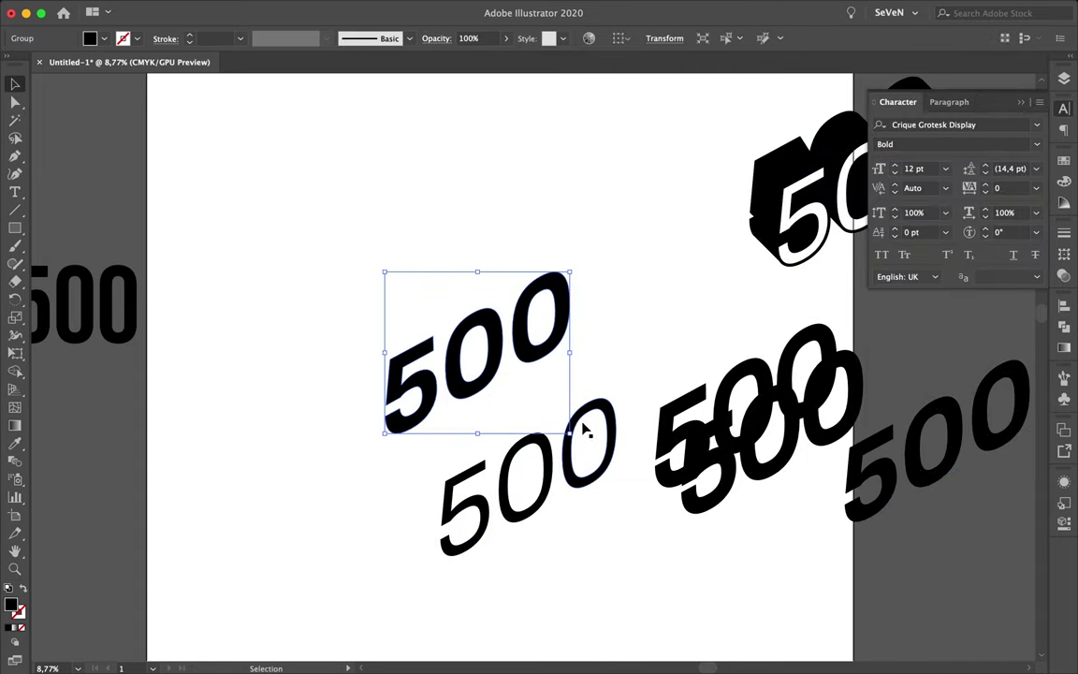
key("shift+ctrl+o")
key("i")
left_click(833, 220)
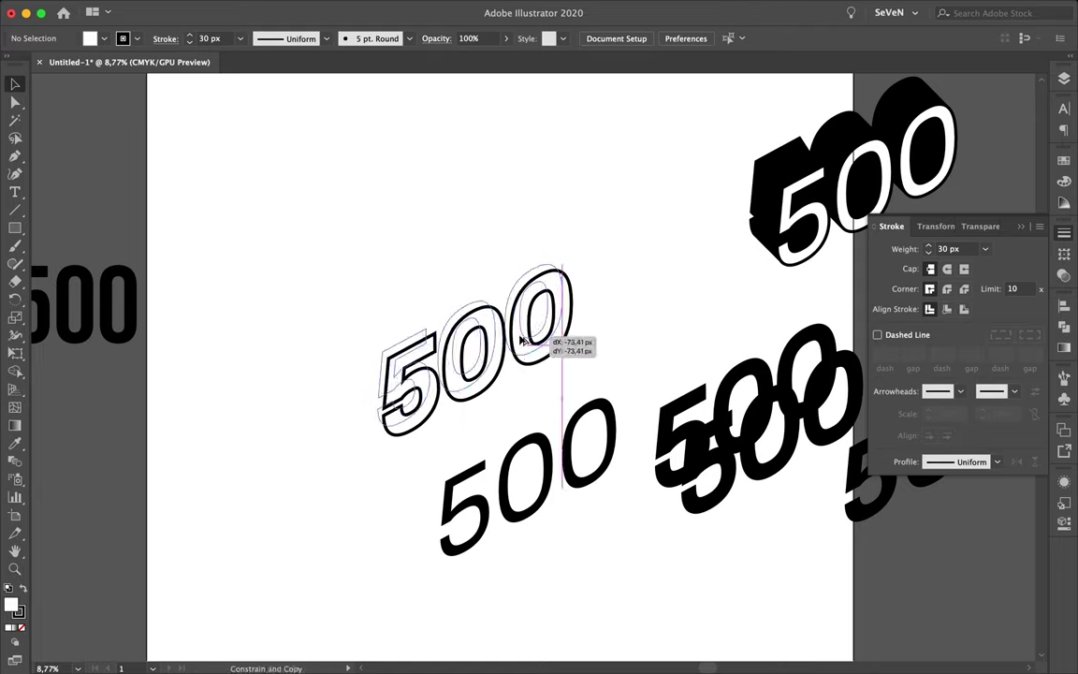
key("ctrl+d")
key("ctrl+d")
key("ctrl+d")
key("ctrl+d")
key("ctrl+d")
key("ctrl+d")
key("ctrl+minus")
- Move the 3D 500 group further right and copy the slanted 500 at the left
mouse_move(880, 154)
left_mouse_down()
mouse_move(687, 425)
mouse_move(858, 426)
left_mouse_up()
left_click(270, 312)
key("ctrl+plus")
left_click(362, 271)
key("ctrl+minus")
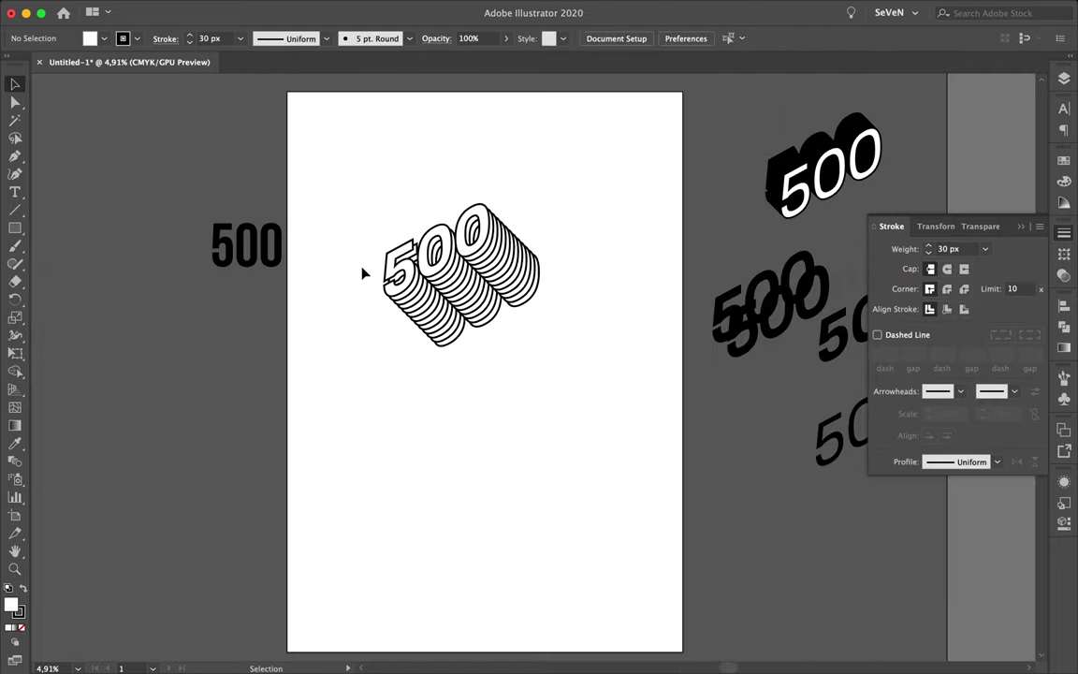
left_click(246, 245)
key("ctrl+v")
left_click(1064, 481)
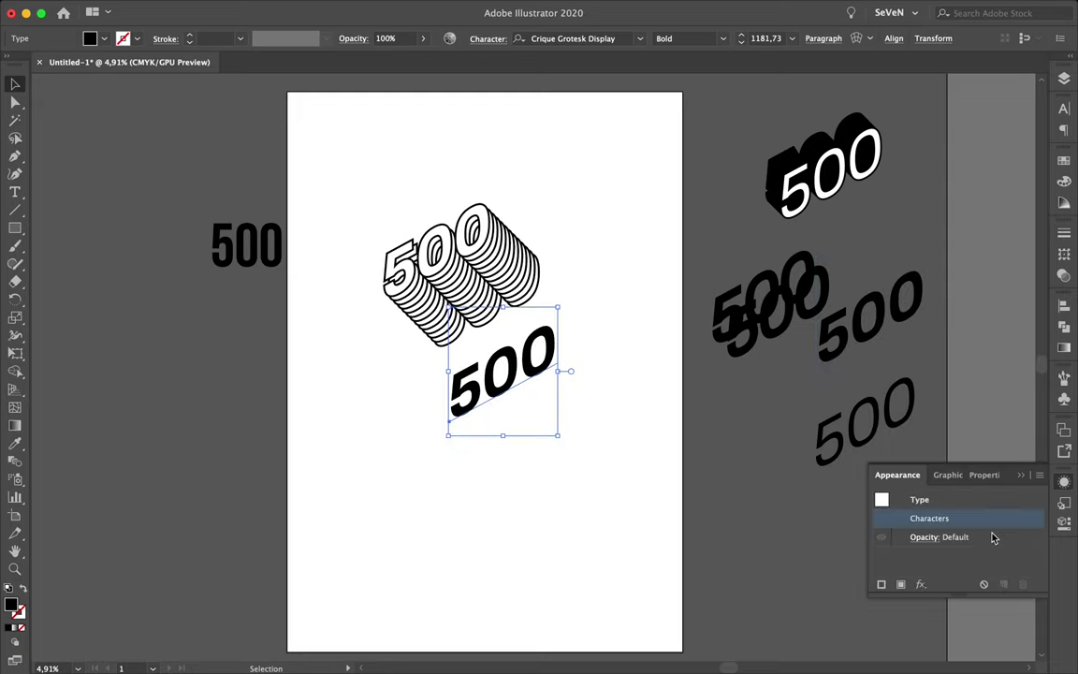
- Check the Shear settings on the 500 and cancel them
left_click(186, 7)
left_click(354, 108)
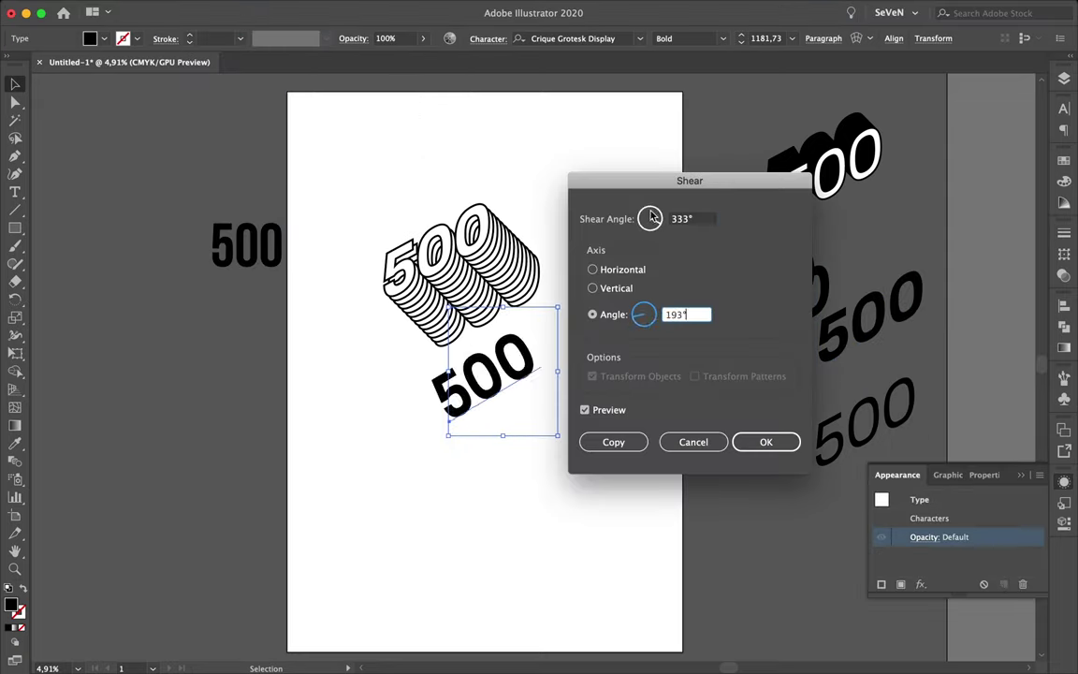
key("Return")
key("Return")
left_click_drag(390, 212, 581, 361)
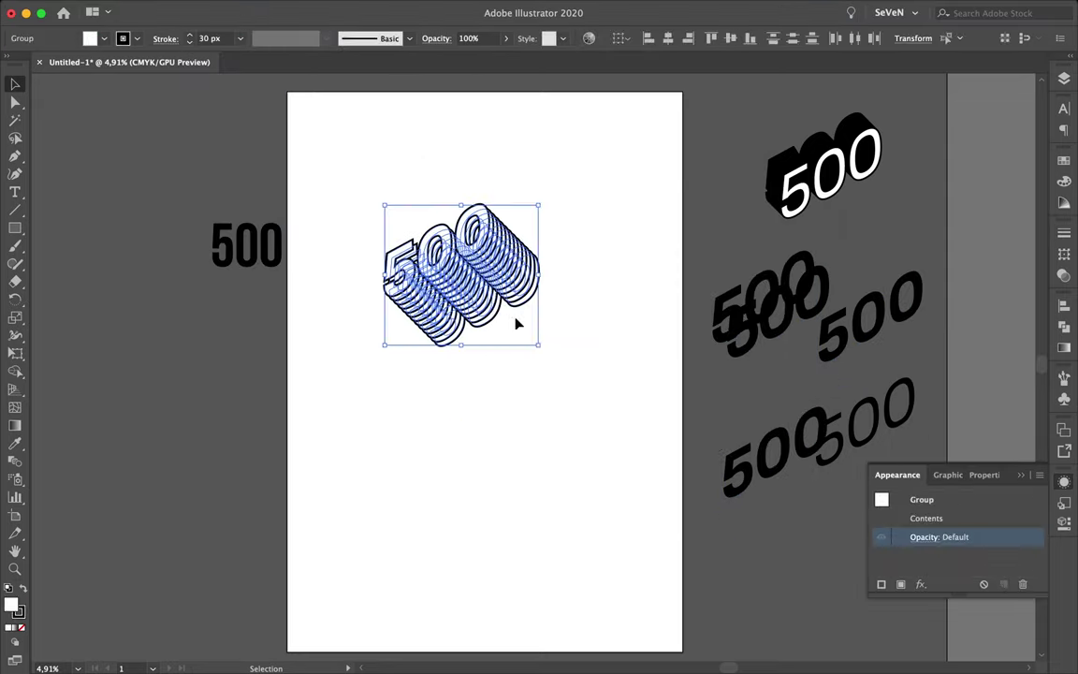
- Paste and remove a duplicate of the stacked 500 group, then deselect it
key("ctrl+0")
key("ctrl+v")
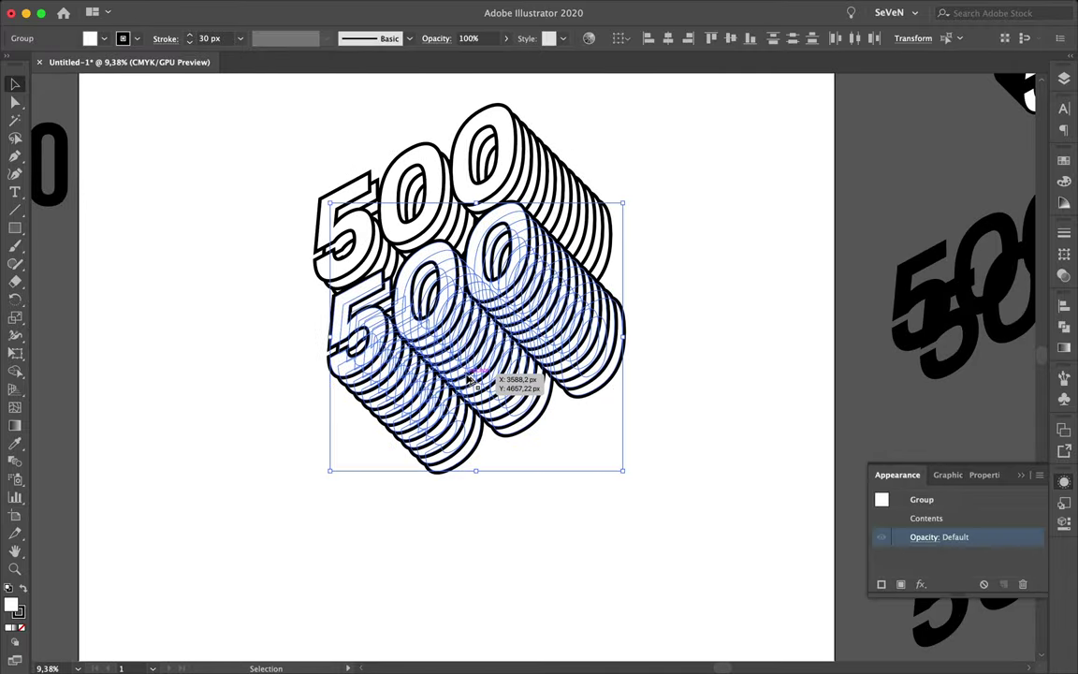
key("ctrl+z")
key("ctrl+z")
scroll(479, 561, "up", 3)
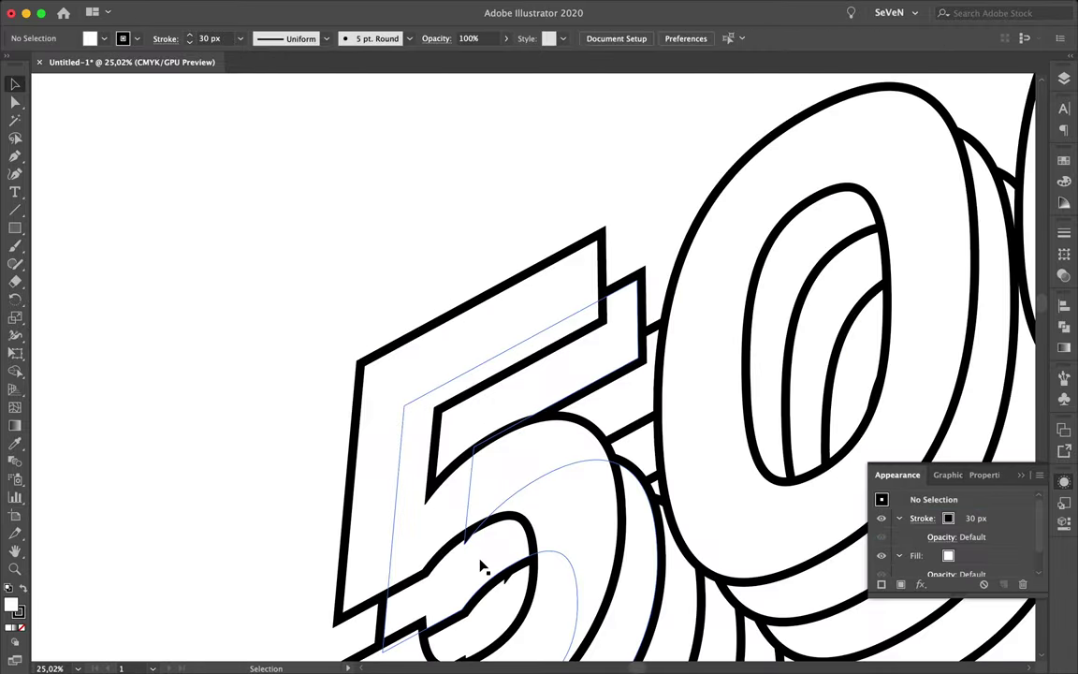
scroll(482, 566, "down", 2)
left_click(485, 573)
scroll(487, 573, "down", 3)
left_click(356, 608)
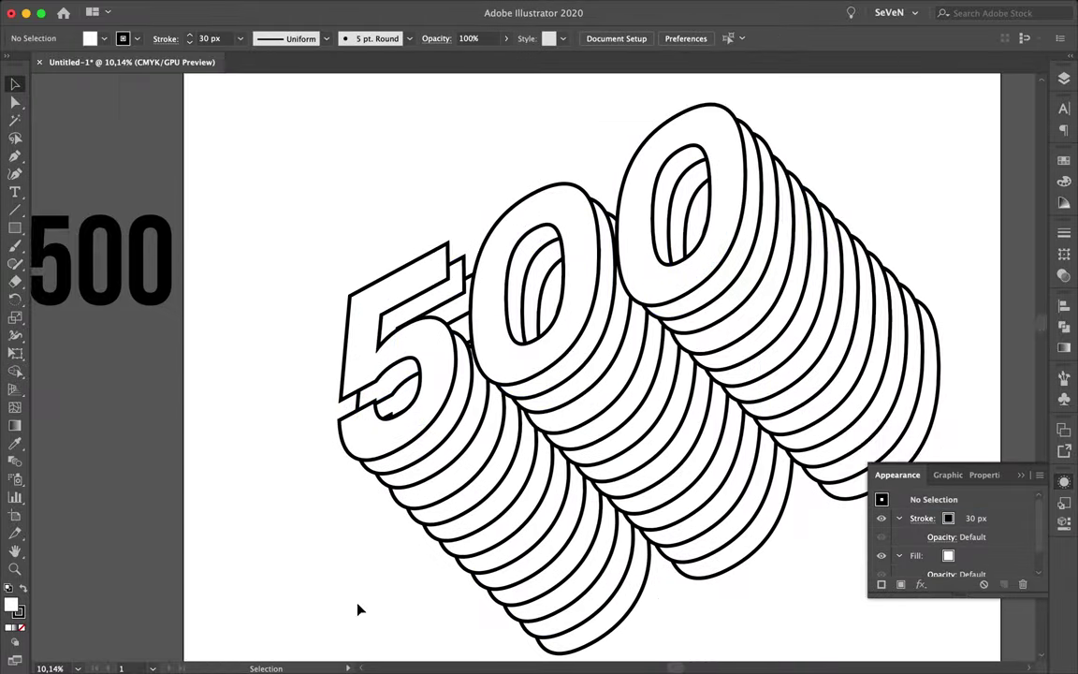
scroll(321, 439, "up", 2)
scroll(321, 440, "down", 2)
scroll(580, 525, "down", 2)
scroll(581, 525, "down", 2)
- Save the document and select the flat 500 artwork
key("ctrl+s")
left_click(744, 658)
key("ctrl+z")
key("ctrl+z")
left_click(475, 296)
key("ctrl+z")
key("ctrl+z")
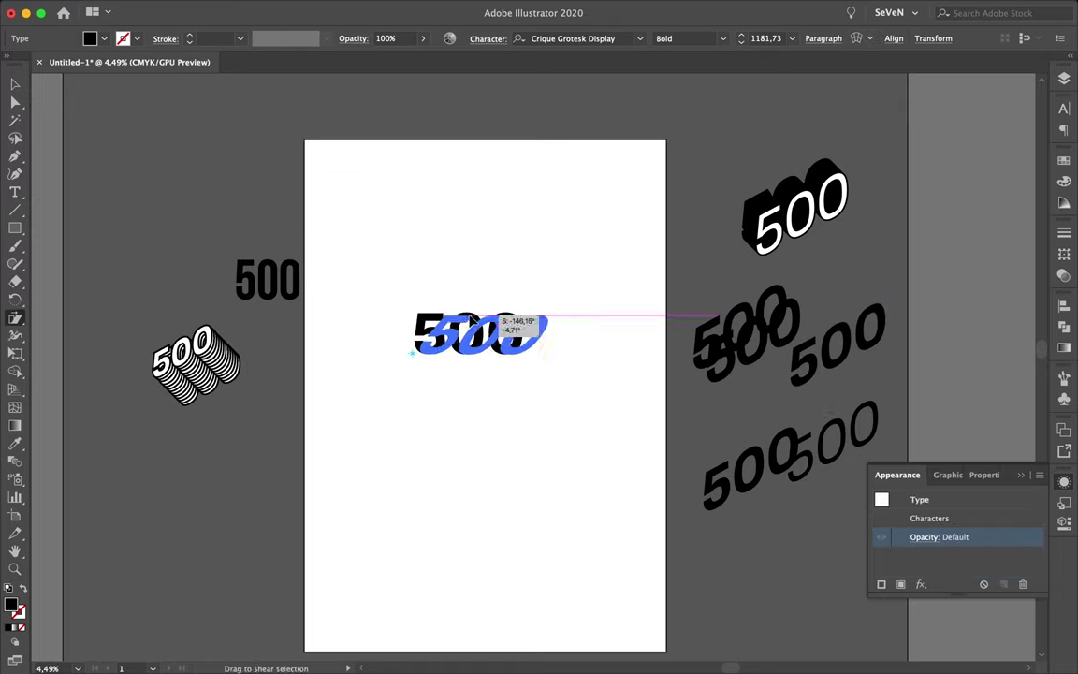
- Shear the 500 by 45°, convert it to outlines and separate the digits
left_click(183, 8)
left_click(351, 110)
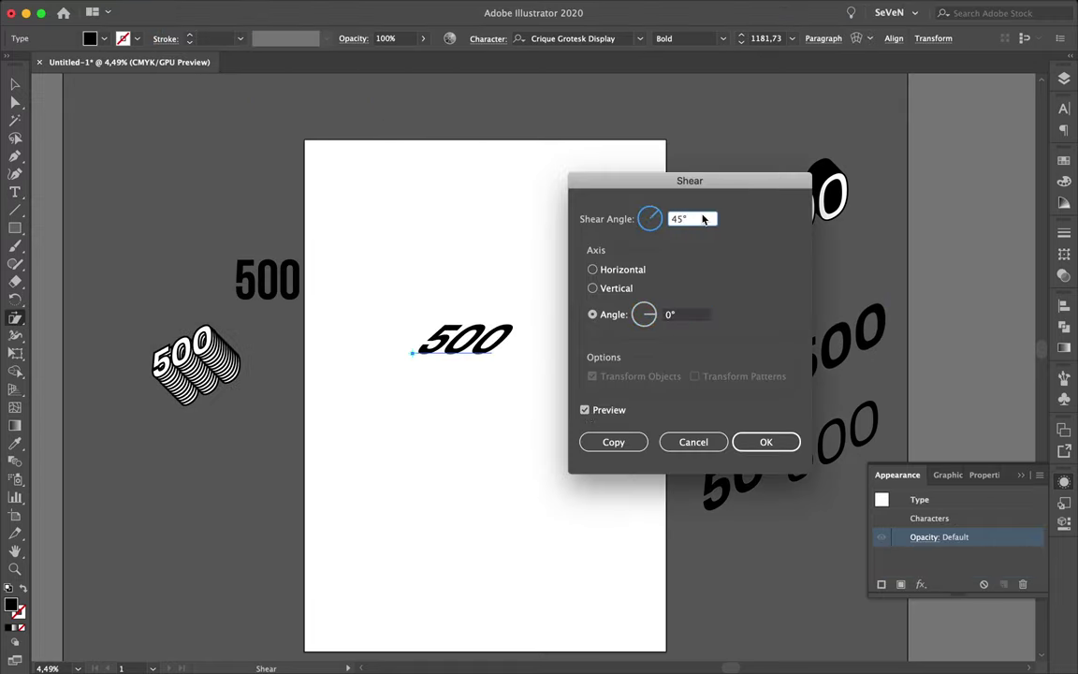
key("Return")
key("ctrl+shift+e")
key("Return")
- Move and enlarge the 5, 0 and 0 so they cascade down a diagonal
left_click_drag(458, 267, 445, 271)
right_click(519, 278)
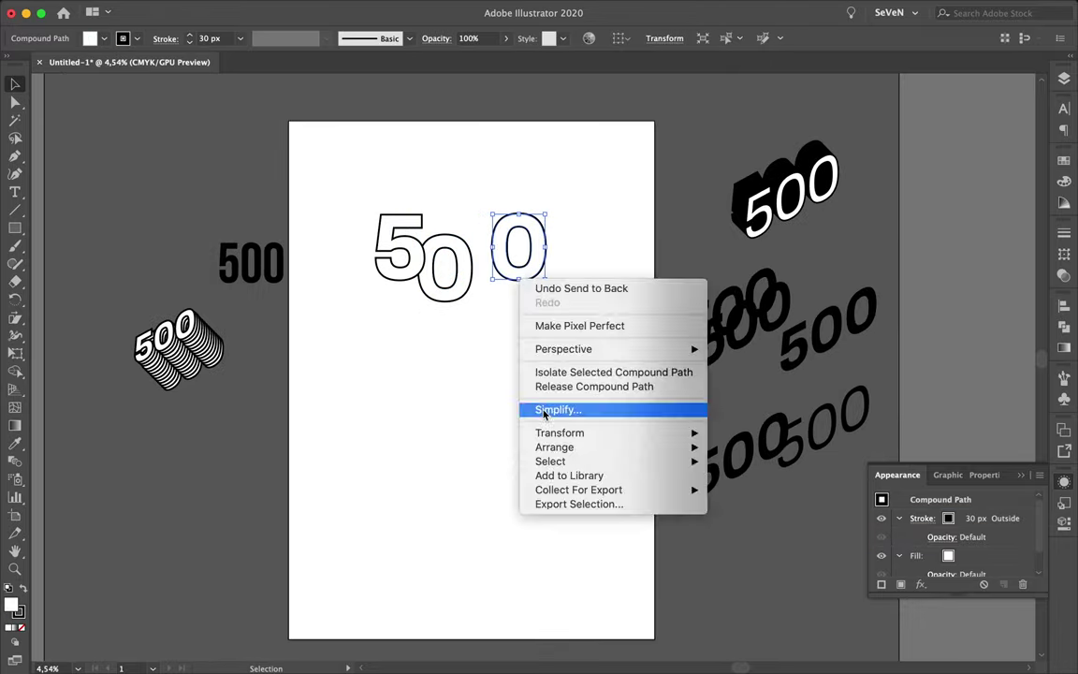
left_click_drag(524, 229, 484, 288)
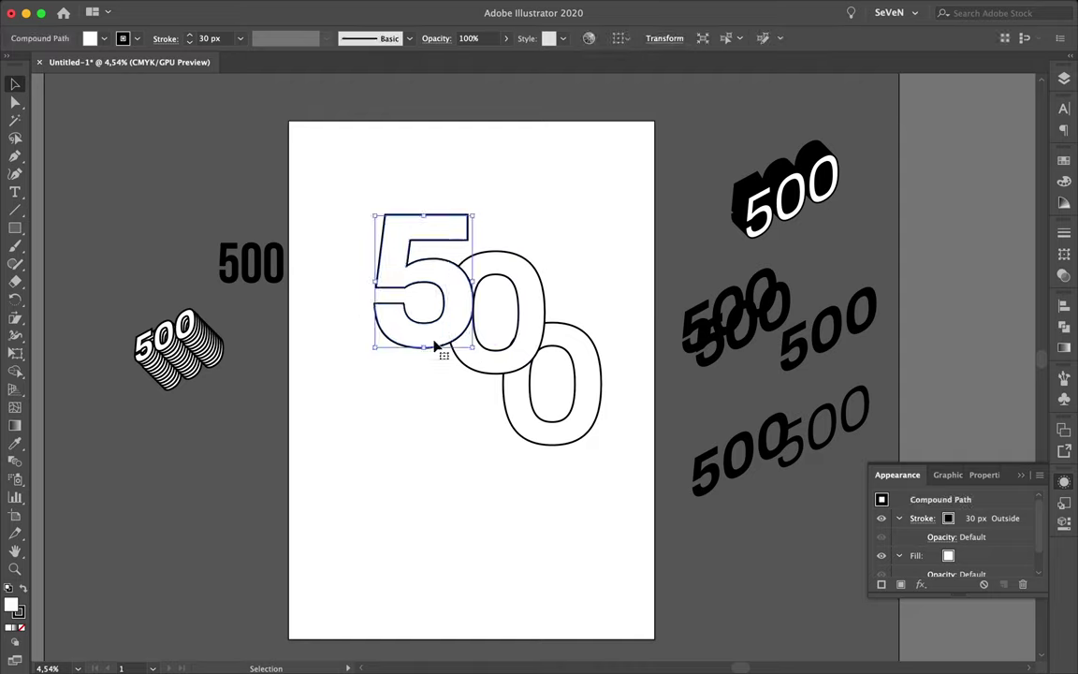
left_click_drag(435, 346, 553, 464)
left_click(342, 193)
left_click_drag(341, 193, 332, 171)
left_click(556, 500)
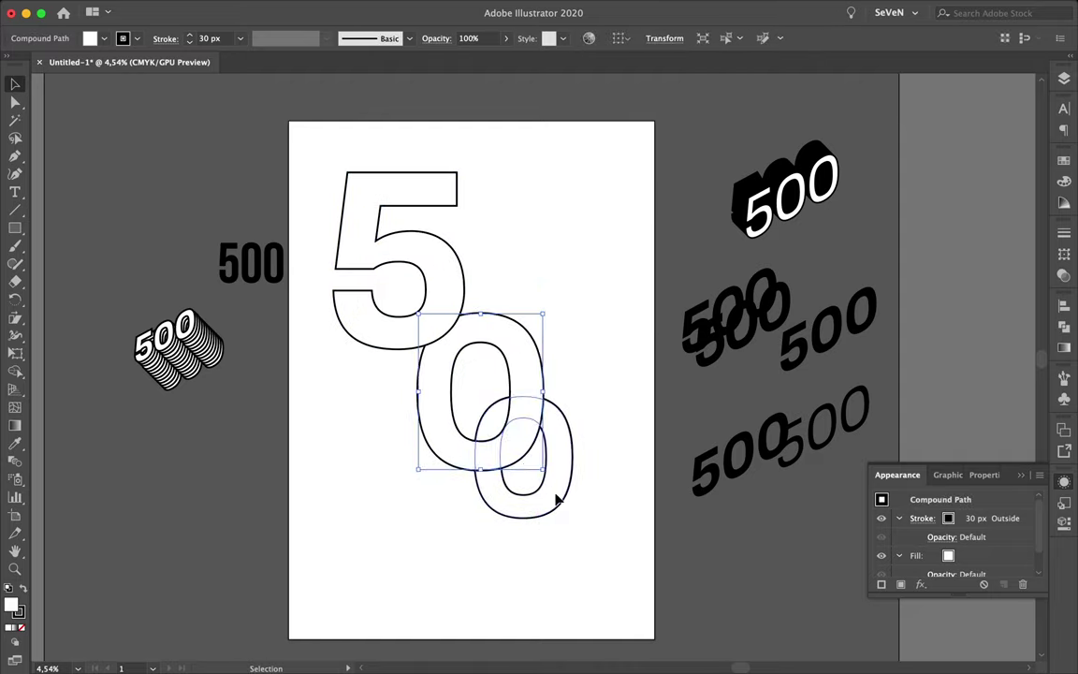
left_click_drag(480, 366, 482, 367)
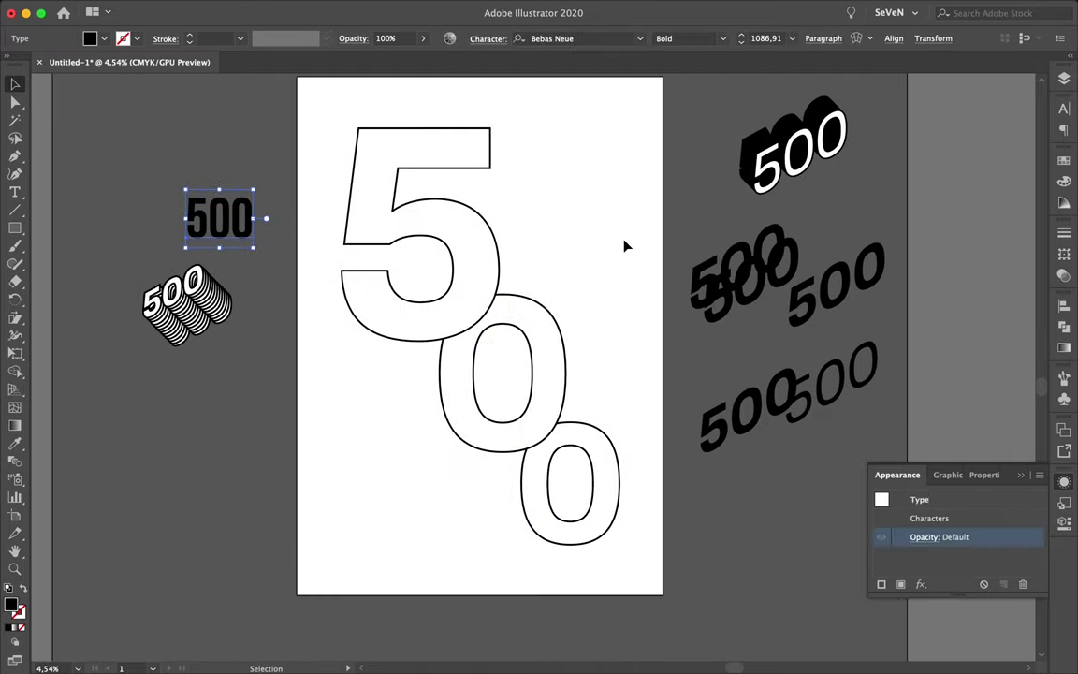
left_click(808, 296)
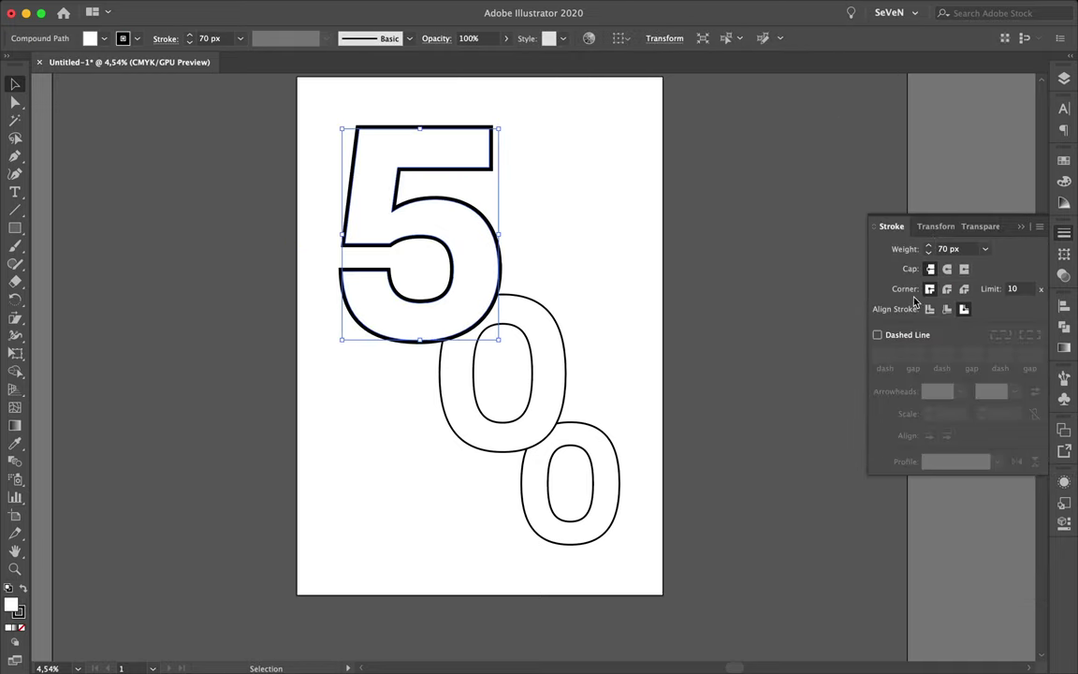
left_click_drag(548, 378, 621, 429)
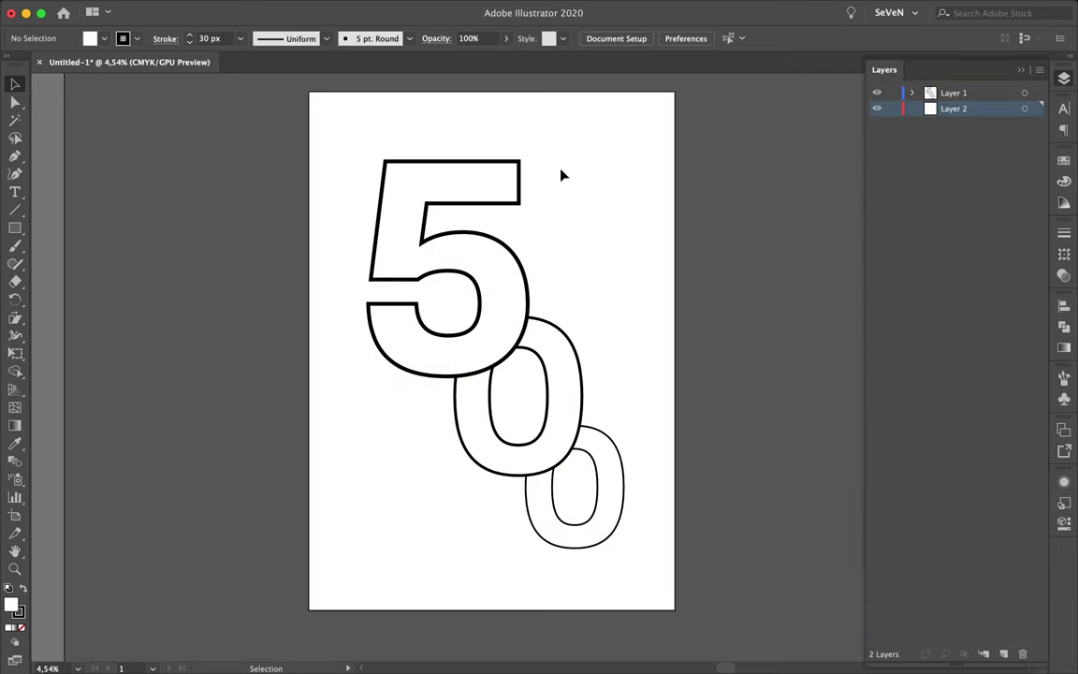
- Draw an artboard-sized rectangle filled with a linear gradient angled at -60°
left_click_drag(309, 92, 675, 609)
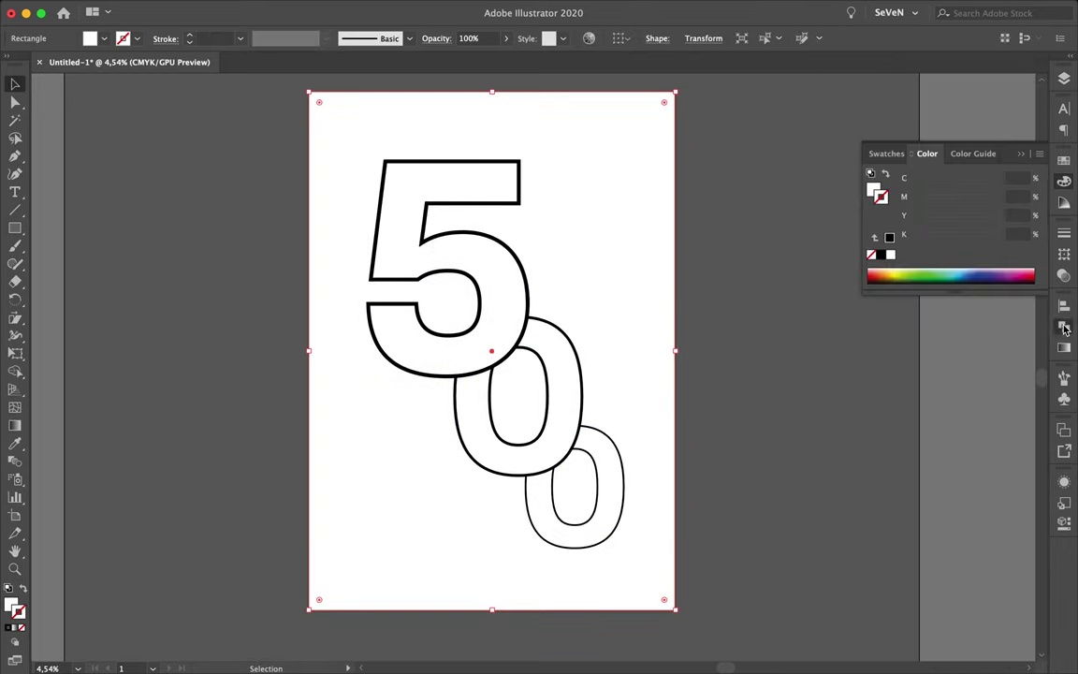
left_click(882, 324)
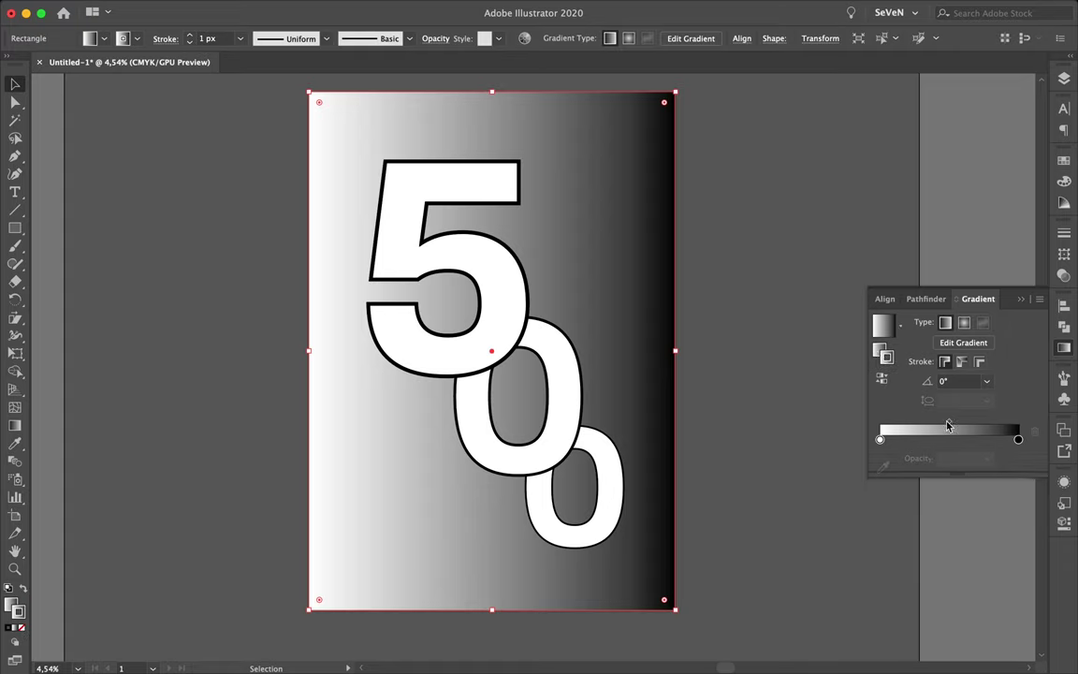
scroll(952, 381, "up", 1)
scroll(952, 380, "up", 1)
scroll(953, 381, "up", 1)
scroll(953, 381, "up", 2)
type("-60")
key("Return")
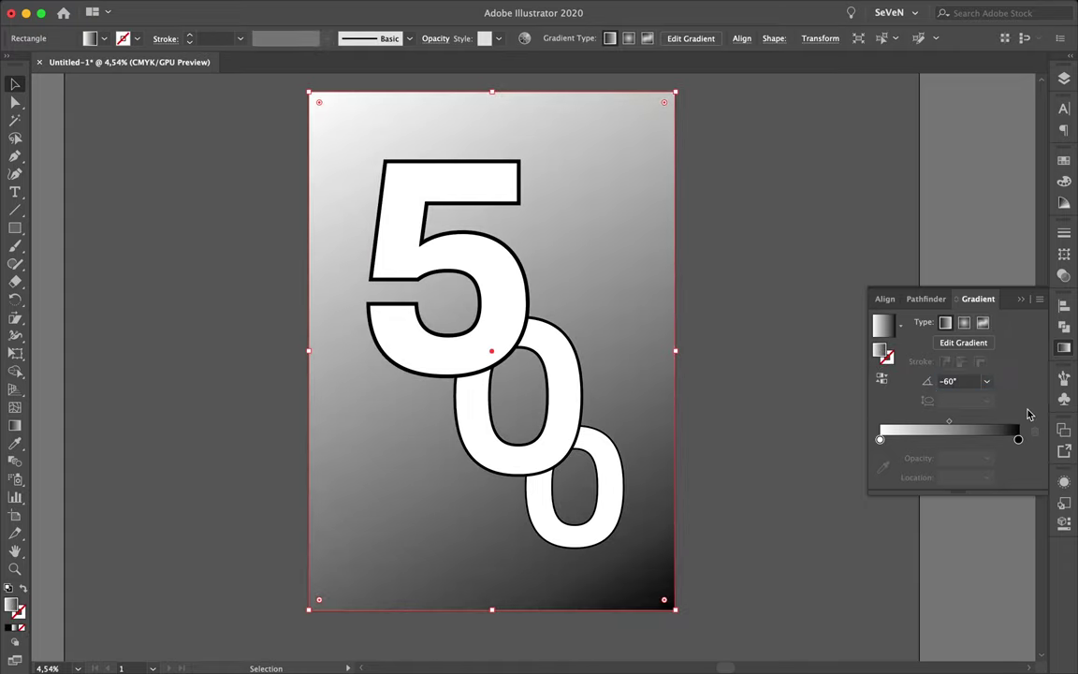
- Recolour both gradient stops blue, showing the stop colour as CMYK
double_click(880, 439)
left_click(895, 484)
double_click(1018, 439)
left_click(881, 483)
double_click(880, 439)
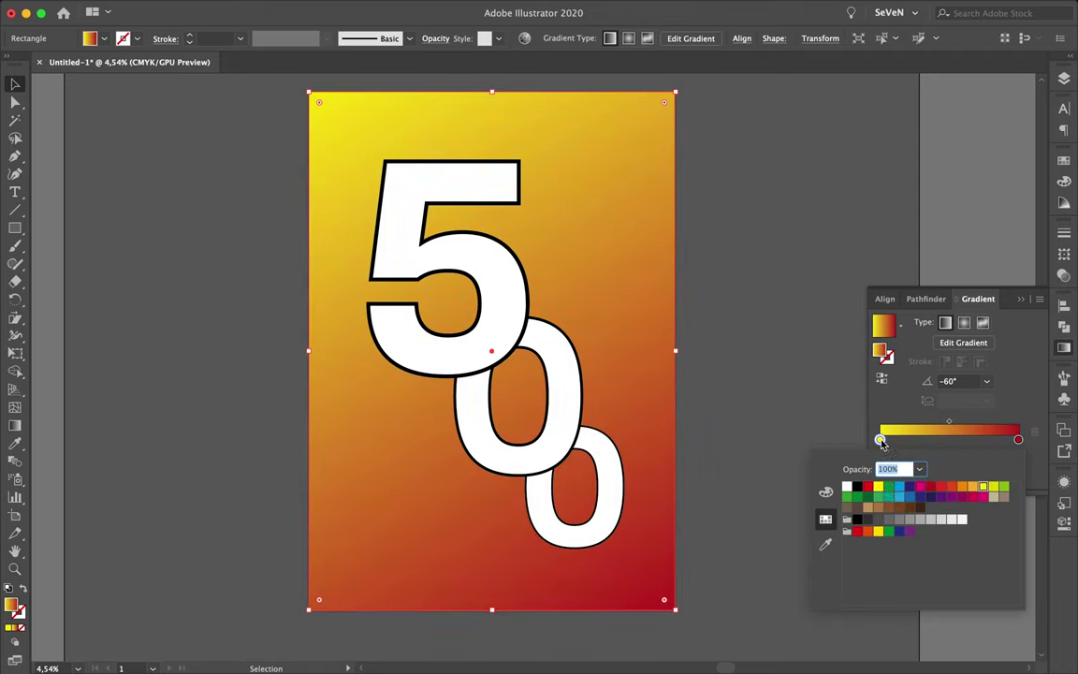
left_click(922, 484)
double_click(1018, 439)
left_click(937, 484)
left_click(826, 492)
left_click(880, 439)
- Lighten the left gradient stop to a light blue
double_click(880, 439)
mouse_move(945, 516)
left_mouse_down()
mouse_move(895, 516)
mouse_move(901, 541)
left_mouse_up()
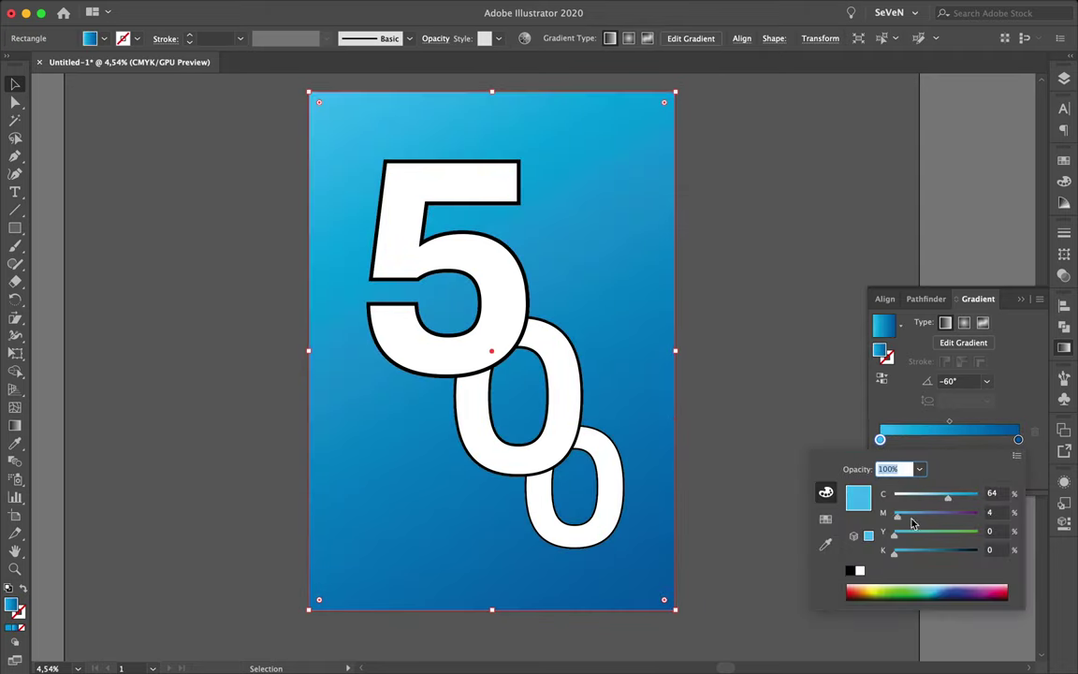
left_click(1017, 437)
double_click(1018, 439)
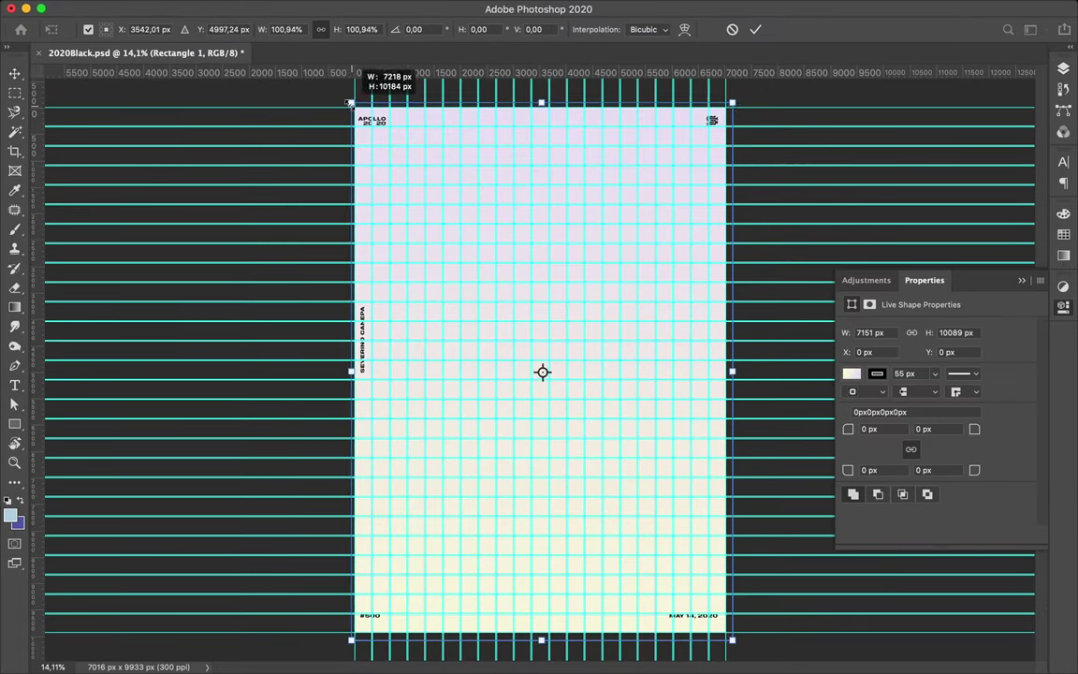
- Hide the guides and fill the full-page rectangle with magenta from the swatches
key("ctrl+semicolon")
left_click(223, 29)
left_click(142, 110)
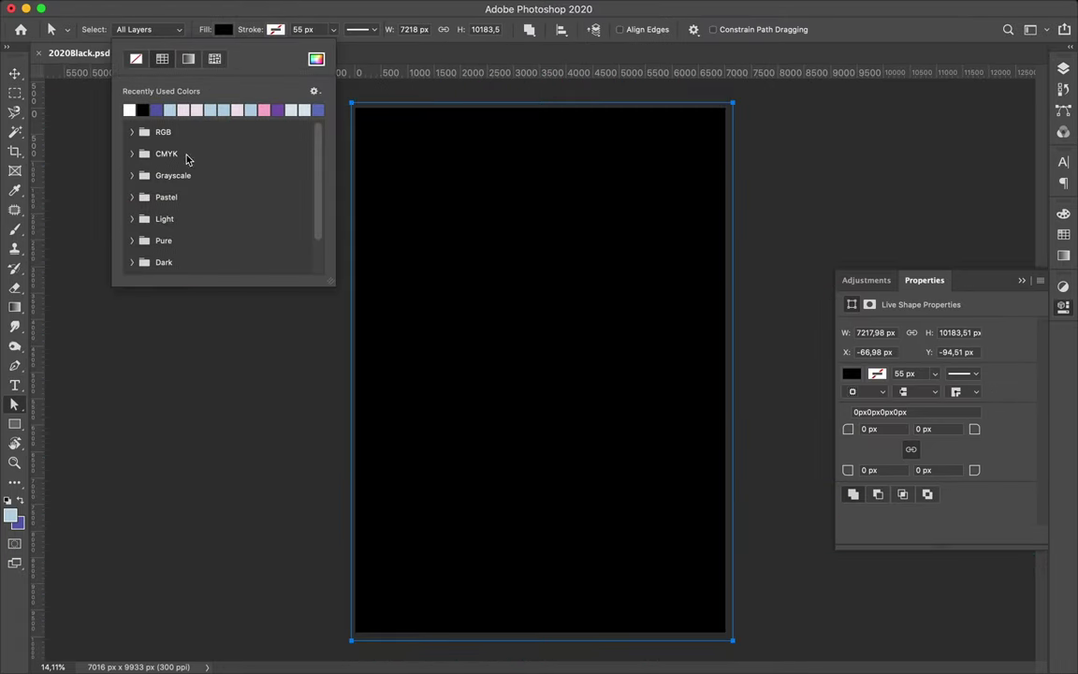
scroll(186, 160, "down", 1)
left_click(132, 216)
left_click(253, 228)
- Zoom in and start a new text layer near the page centre
left_click(376, 115)
left_click(1064, 233)
key("ctrl+plus")
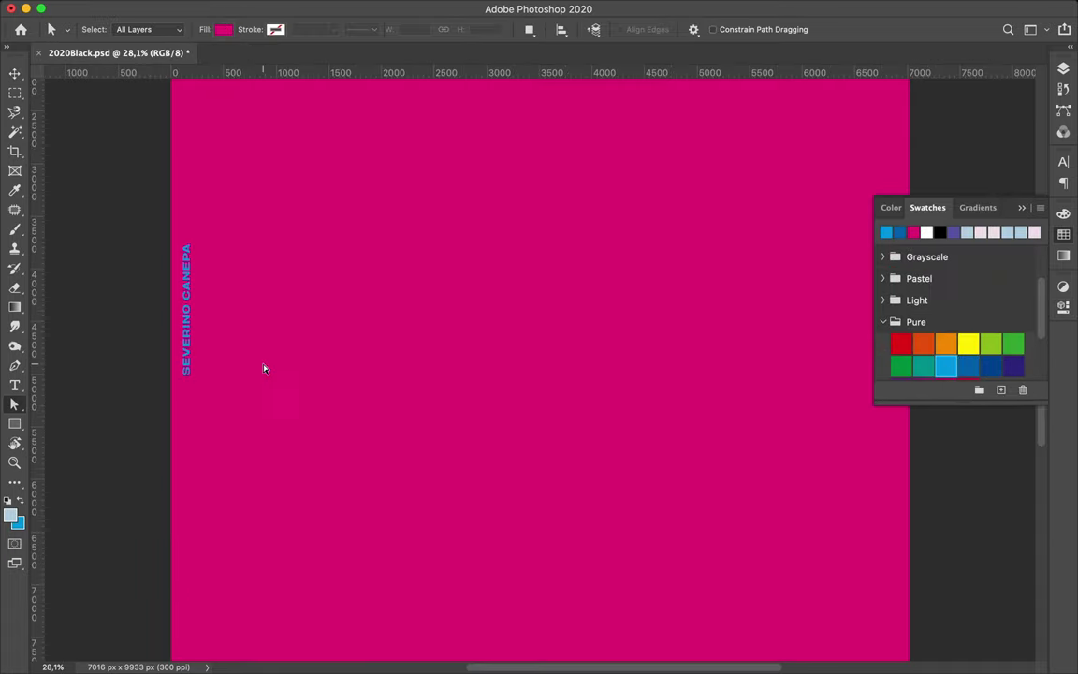
key("t")
left_click(500, 367)
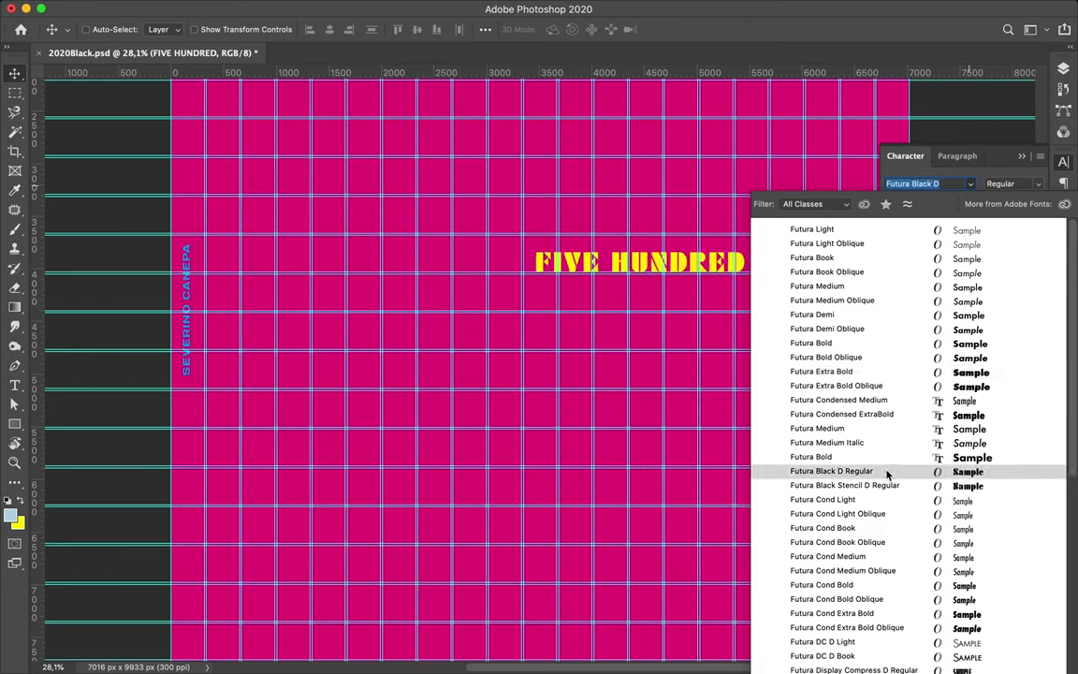
- Scroll down and back up to review the yellow FIVE HUNDRED heading and small 500
scroll(884, 547, "down", 8)
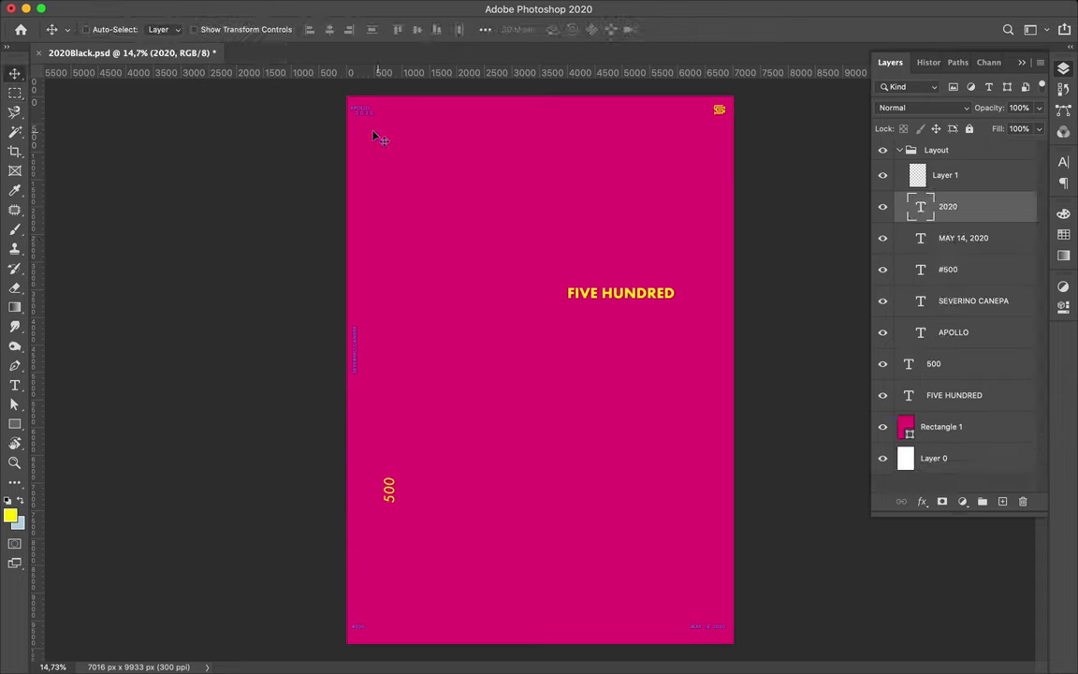
scroll(373, 135, "up", 3)
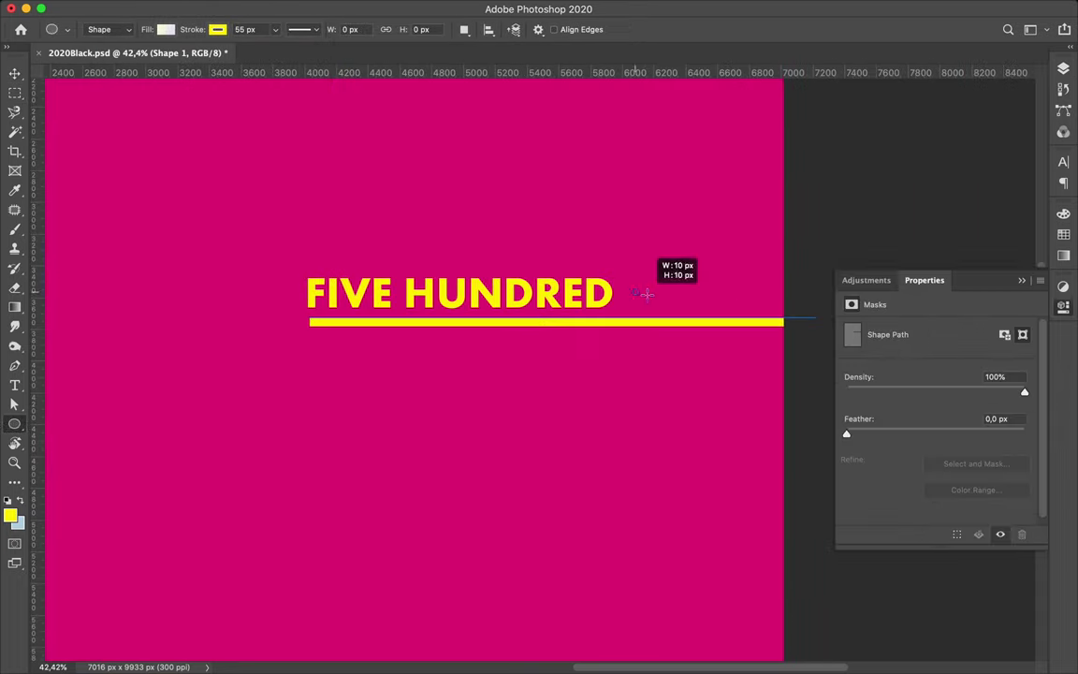
- Pan around the FIVE HUNDRED heading to inspect the yellow rule and dot
scroll(708, 222, "left", 2)
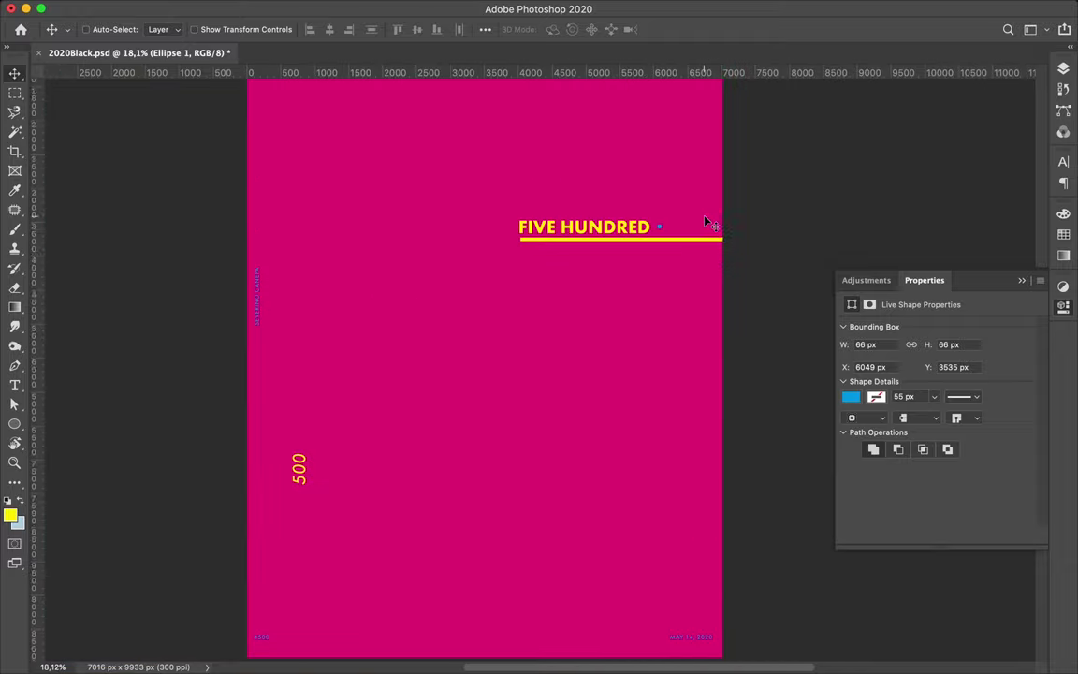
scroll(709, 222, "up", 2)
scroll(708, 222, "down", 2)
scroll(709, 293, "up", 1)
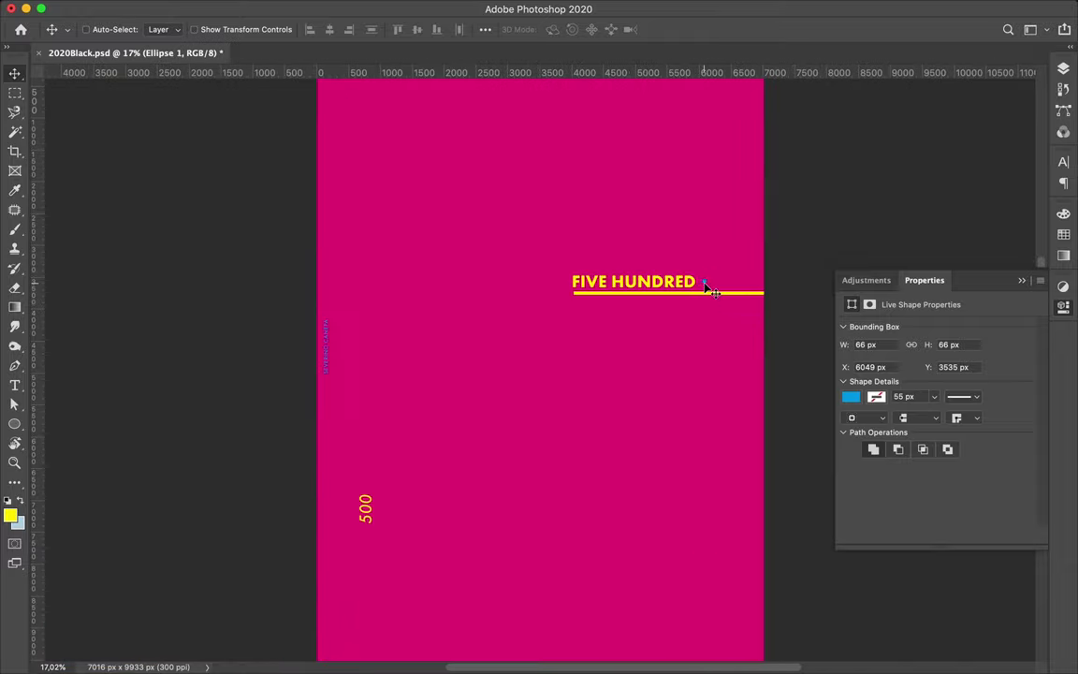
scroll(708, 293, "up", 5)
scroll(709, 293, "down", 5)
scroll(709, 293, "up", 1)
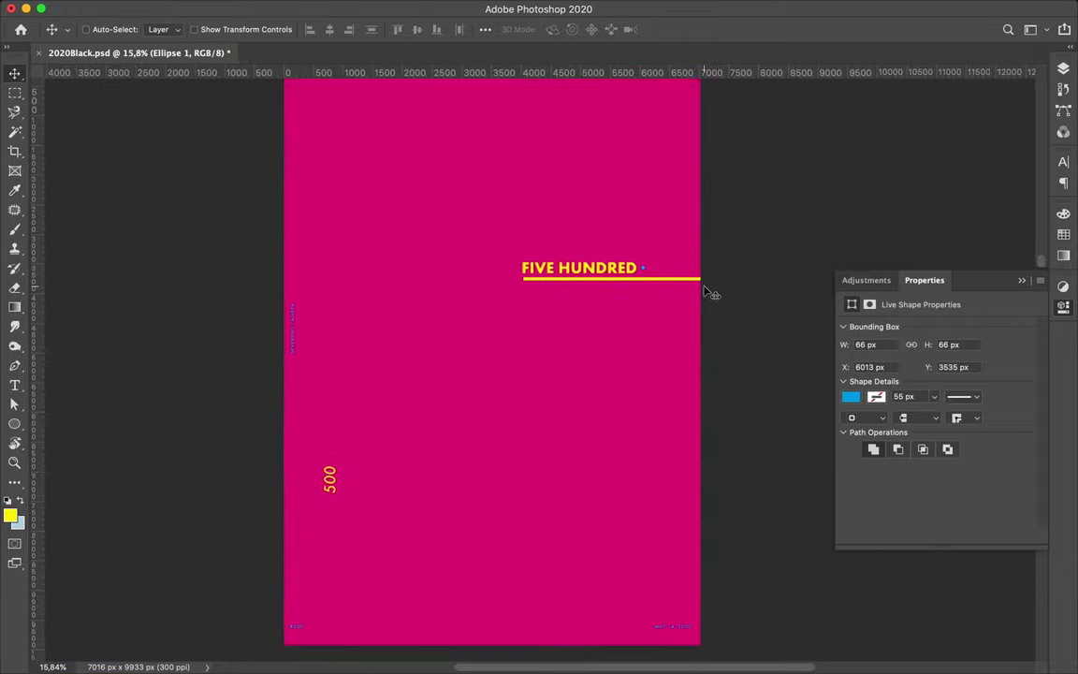
scroll(708, 293, "up", 5)
- Adjust the shape paths with Path Selection, return to Move and save
key("a")
scroll(560, 332, "up", 2)
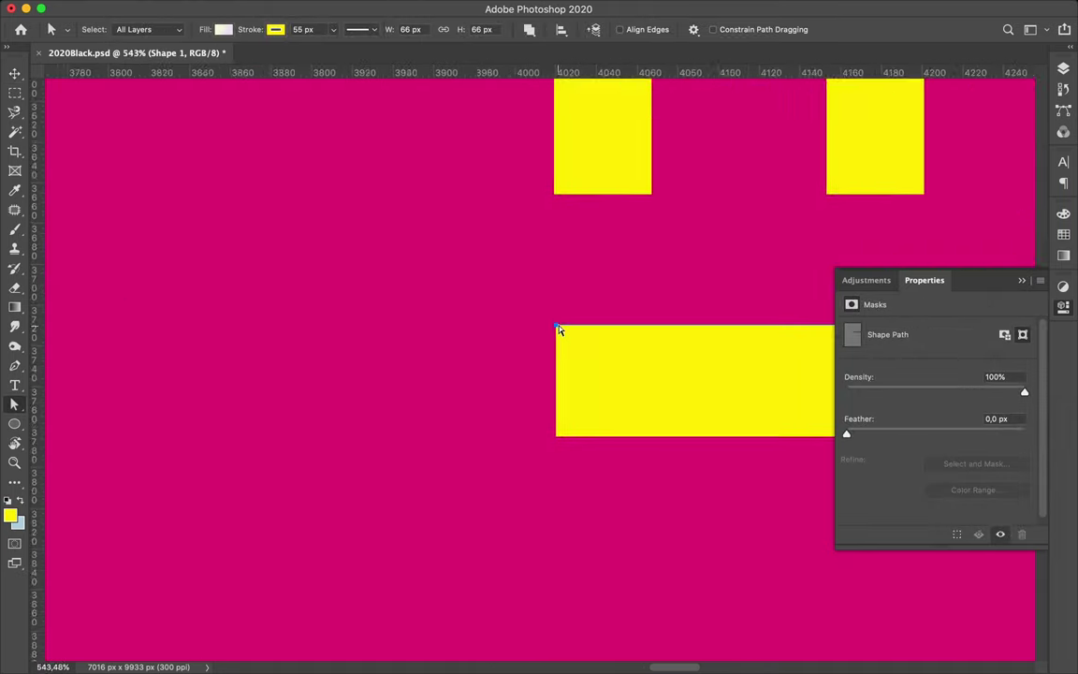
scroll(628, 270, "down", 10)
key("v")
key("ctrl+s")
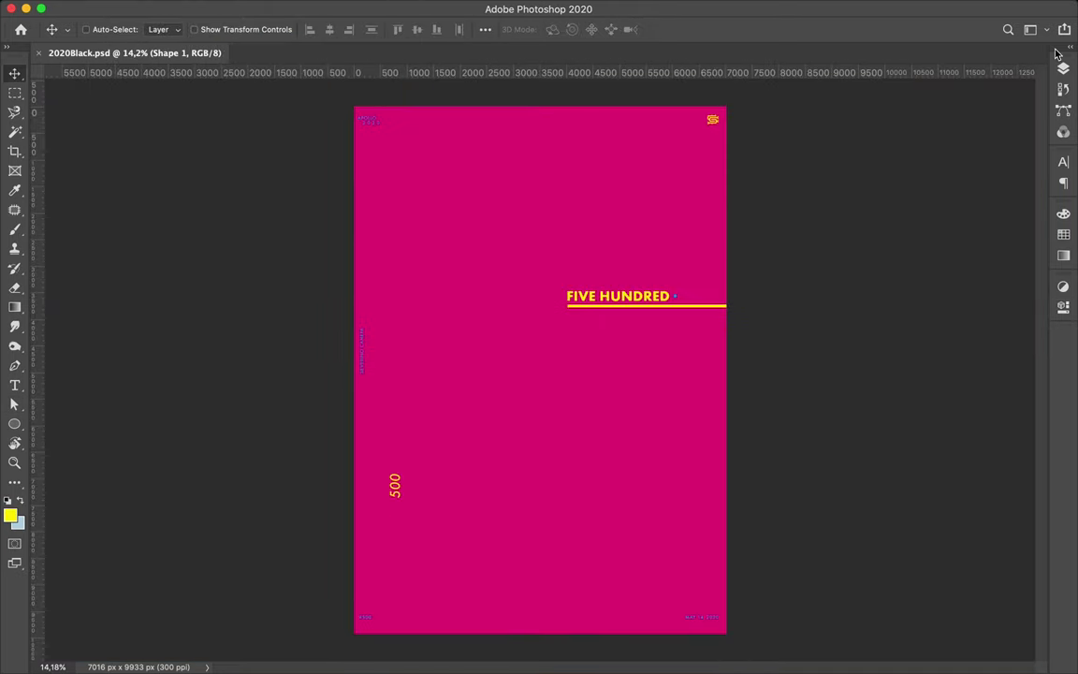
- Alt-drag a copy of the 500 to the right side and enlarge it
scroll(693, 249, "up", 2)
scroll(692, 250, "down", 3)
left_click_drag(513, 468, 617, 489)
key("ctrl+t")
left_click_drag(712, 489, 725, 494)
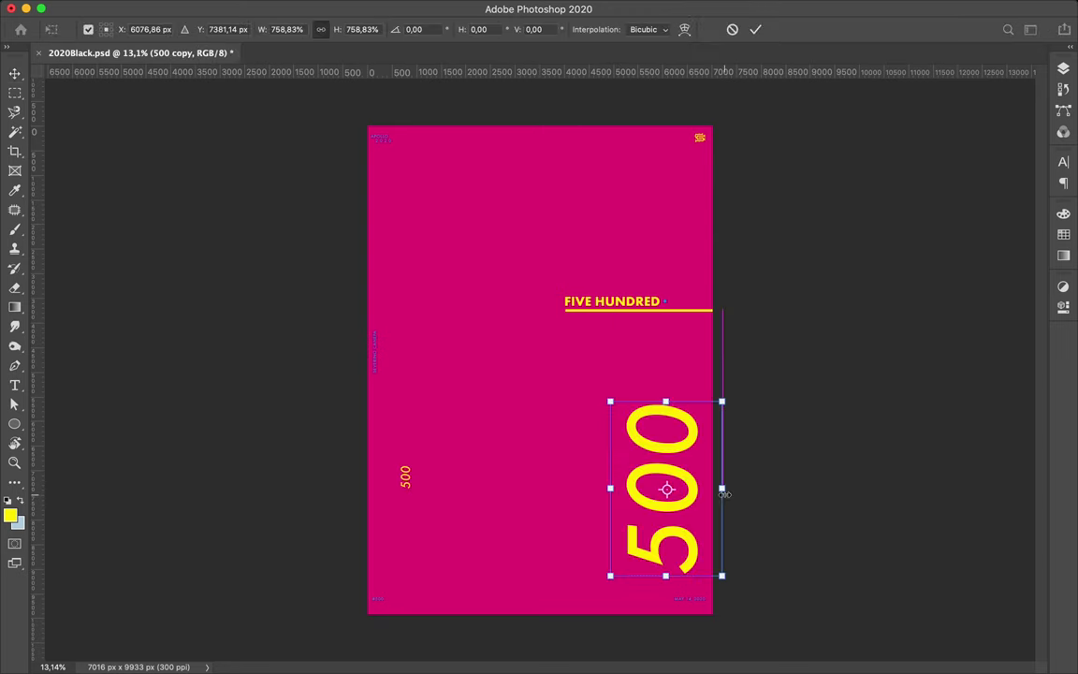
key("Return")
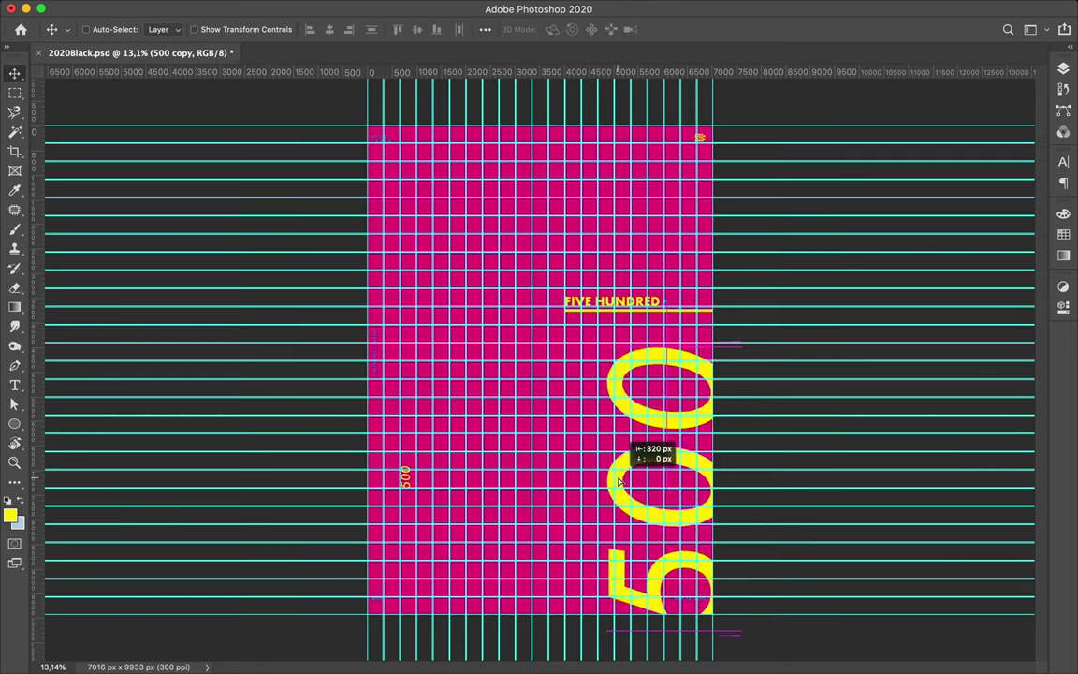
- Set the big 500 copy's font style to bold in the Character panel
left_click(1060, 161)
left_click(1010, 183)
left_click(1011, 267)
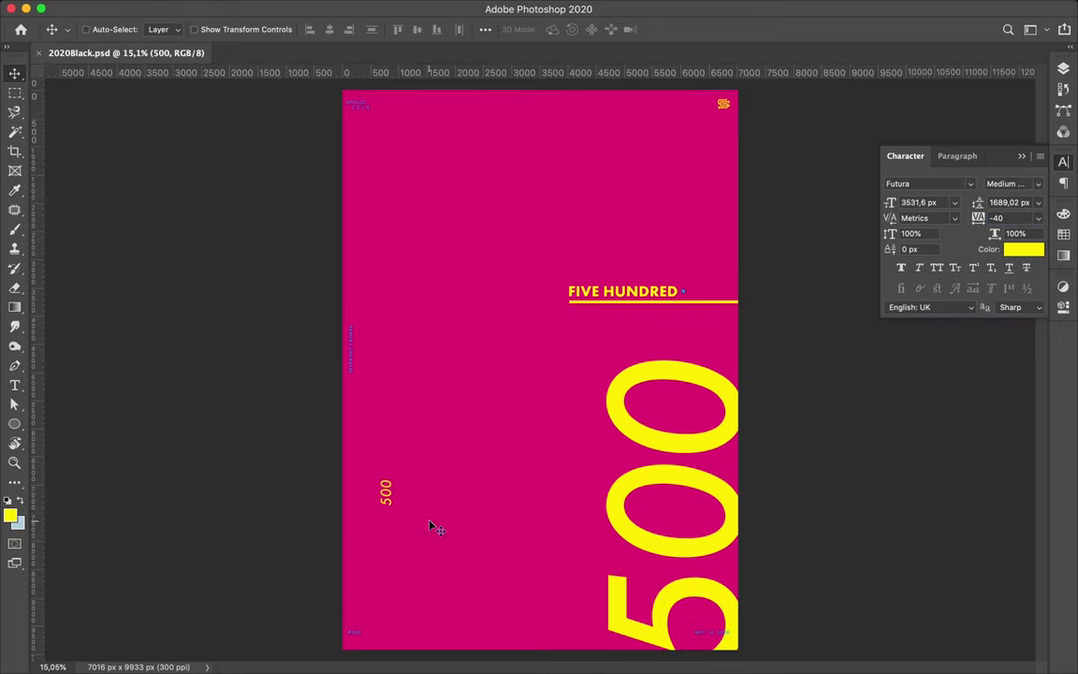
left_click(632, 290)
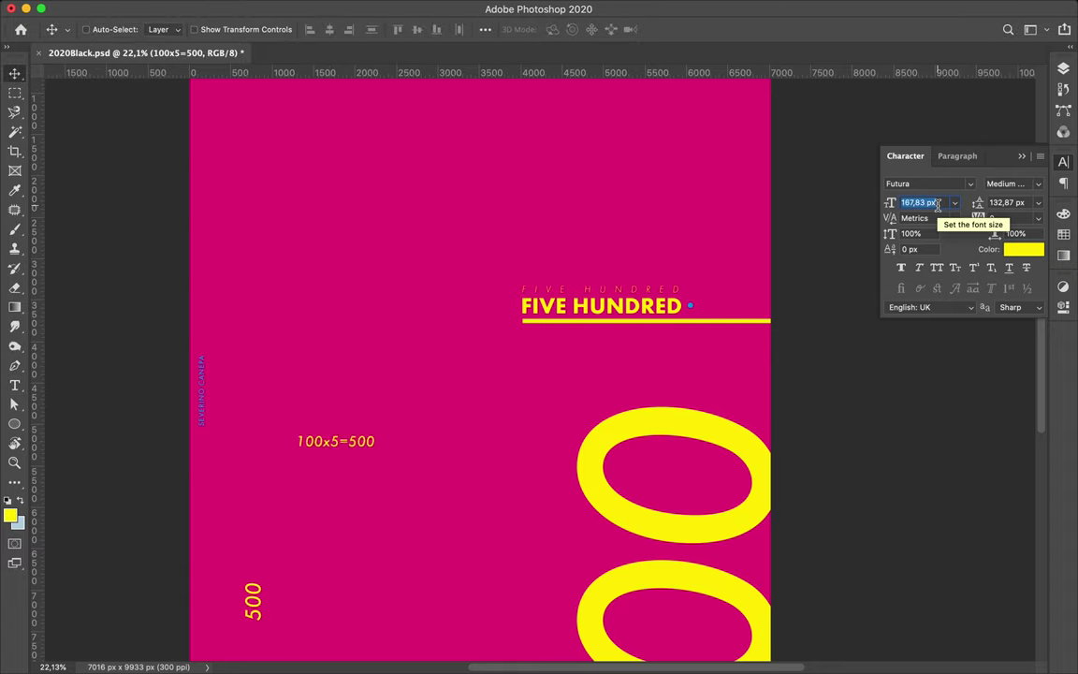
- Set the 100x5=500 tracking to 1600 and move it further right
double_click(349, 210)
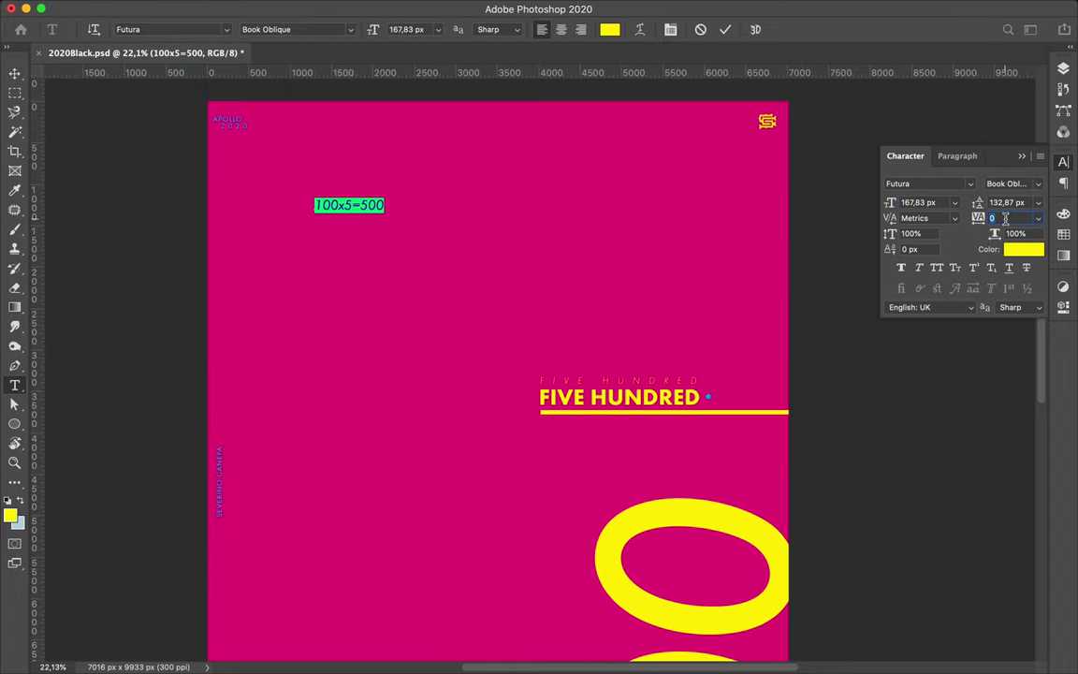
left_click(1010, 217)
type("1600")
left_click_drag(691, 216, 748, 216)
key("ctrl+apostrophe")
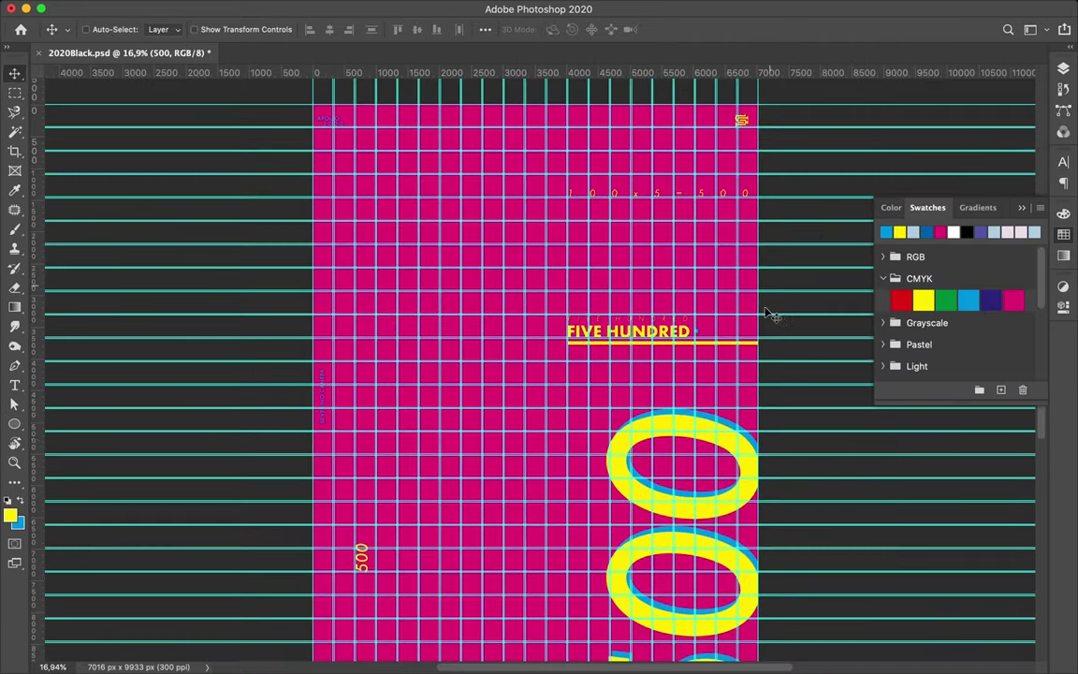
- Set the vertical MAY 14, 2020 date's tracking to 300
left_click_drag(734, 307, 721, 426)
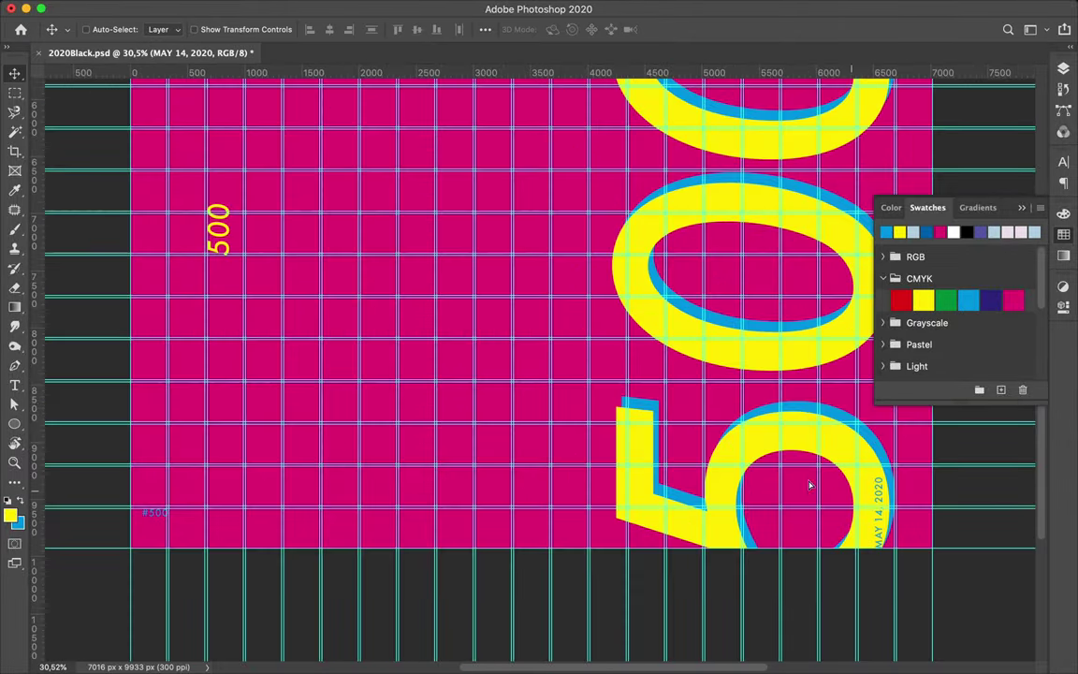
type("300")
key("Return")
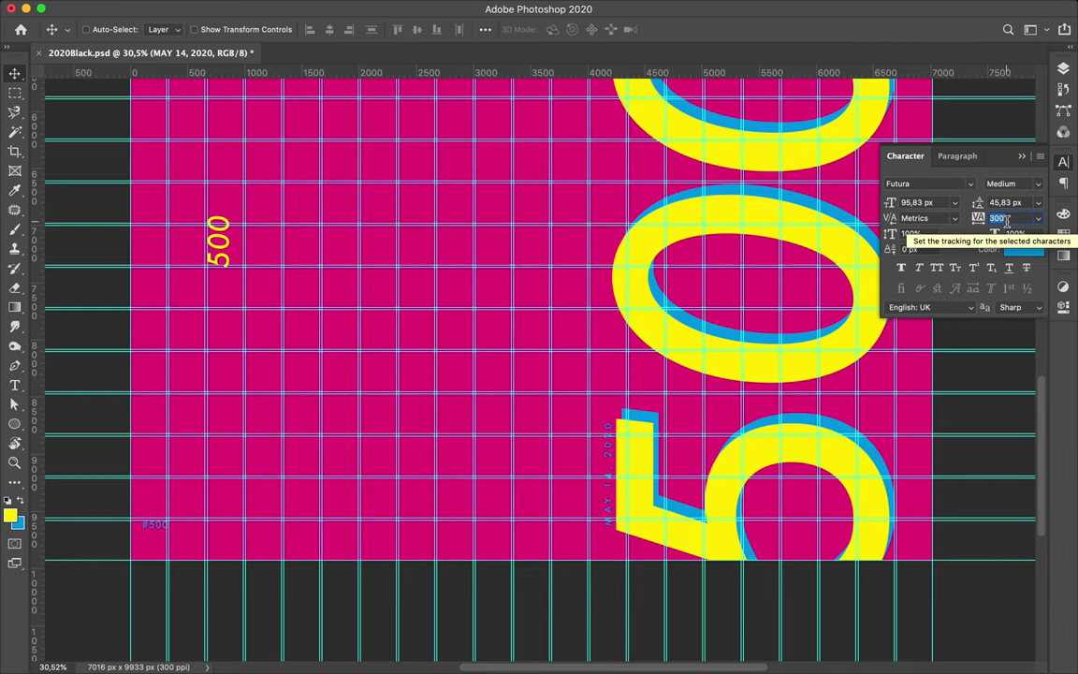
scroll(156, 529, "down", 5)
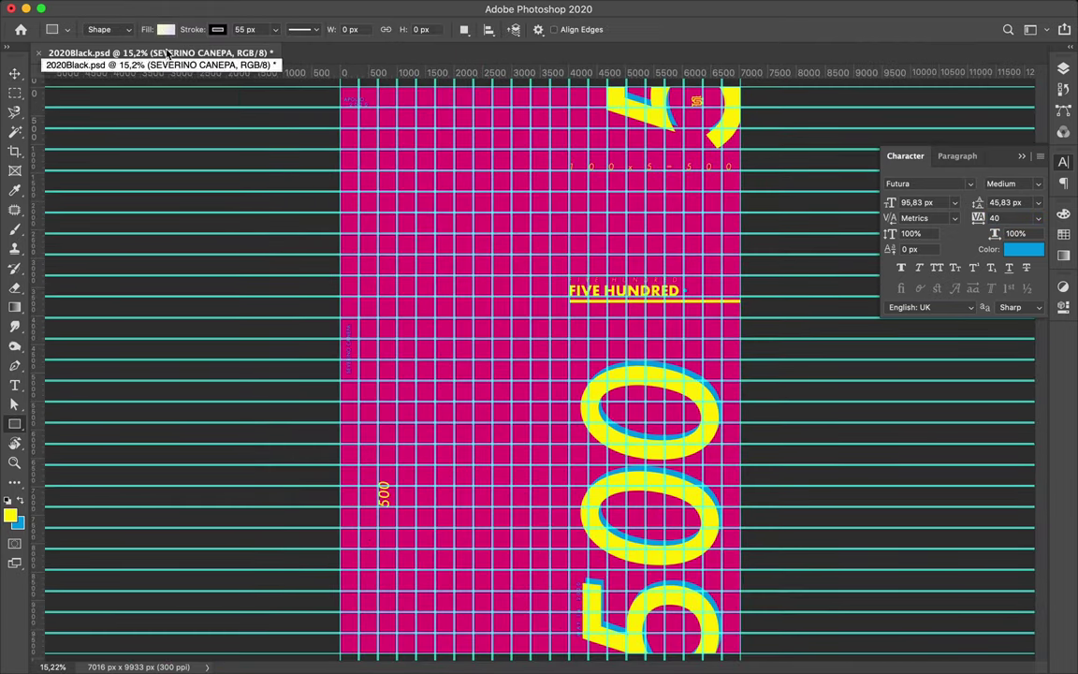
left_click(165, 29)
- Draw a tall yellow left-edge strip, move the vertical labels onto it, and shorten it
left_click_drag(342, 85, 359, 655)
key("v")
scroll(361, 296, "up", 5)
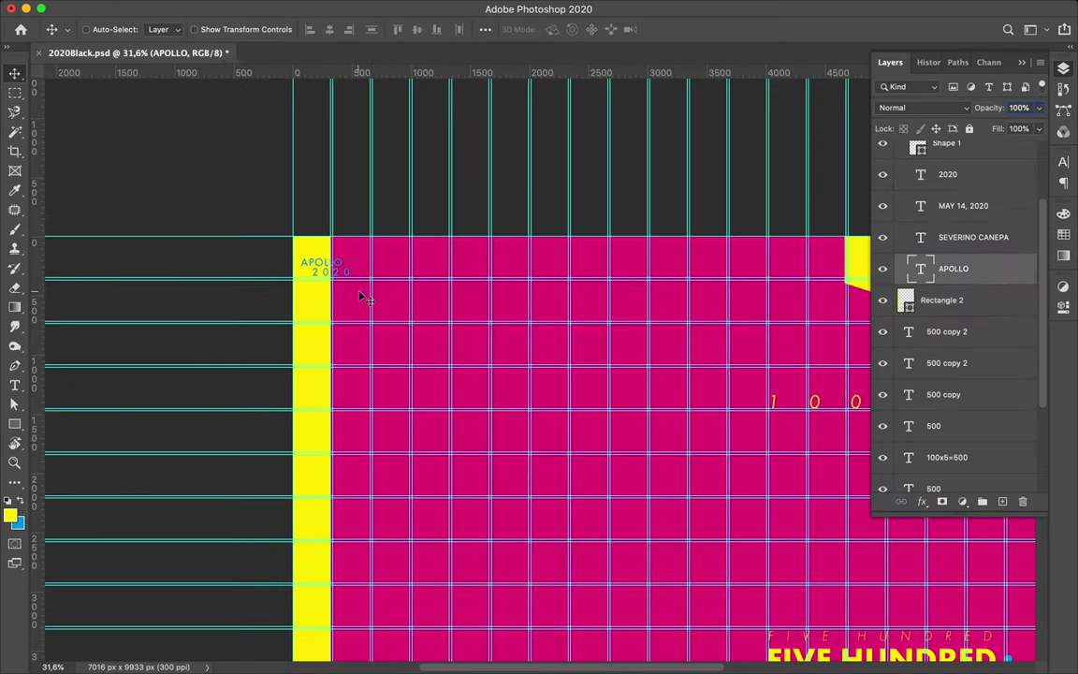
double_click(314, 323)
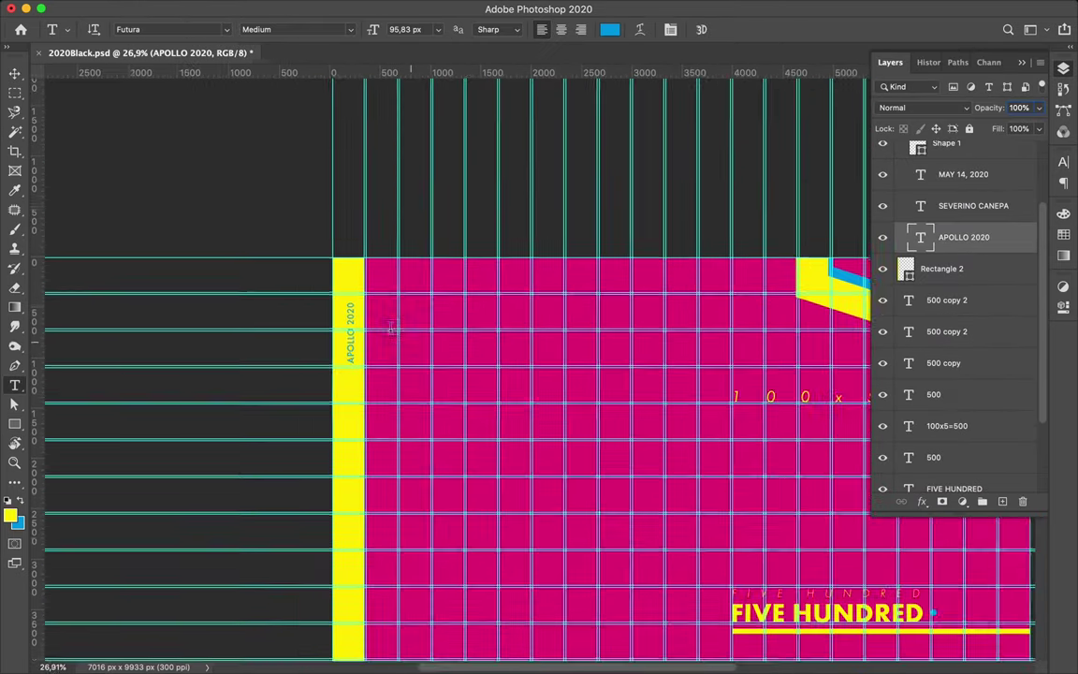
left_click_drag(354, 476, 359, 440)
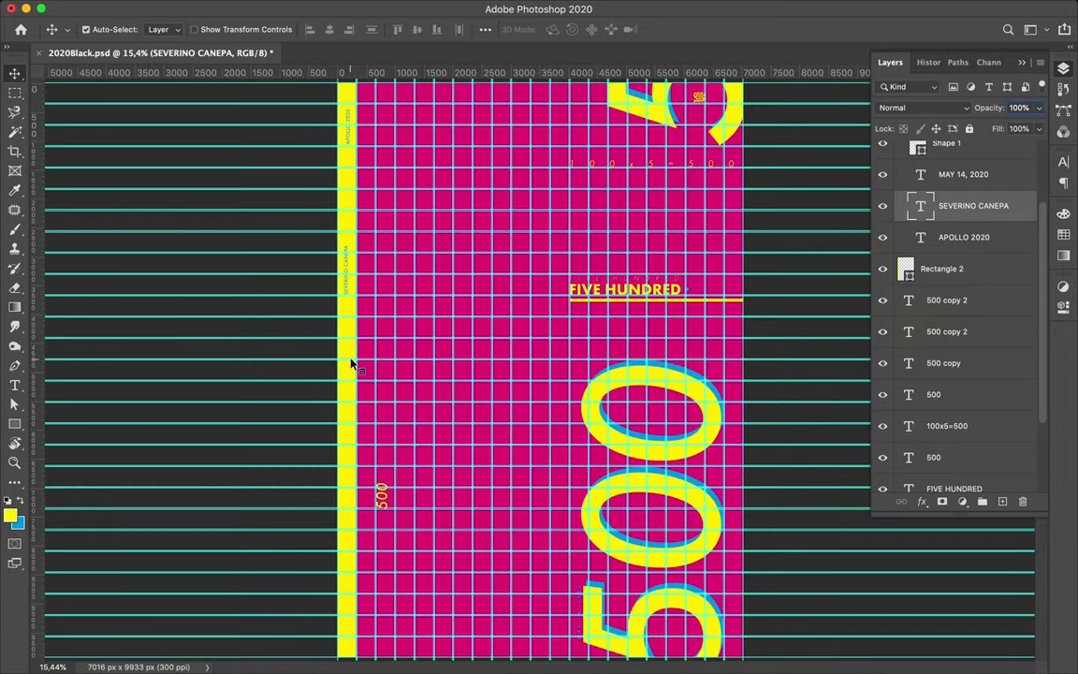
key("ctrl+t")
left_click_drag(347, 656, 347, 312)
- Change the small 500 text to '500 POSTERS'
key("Return")
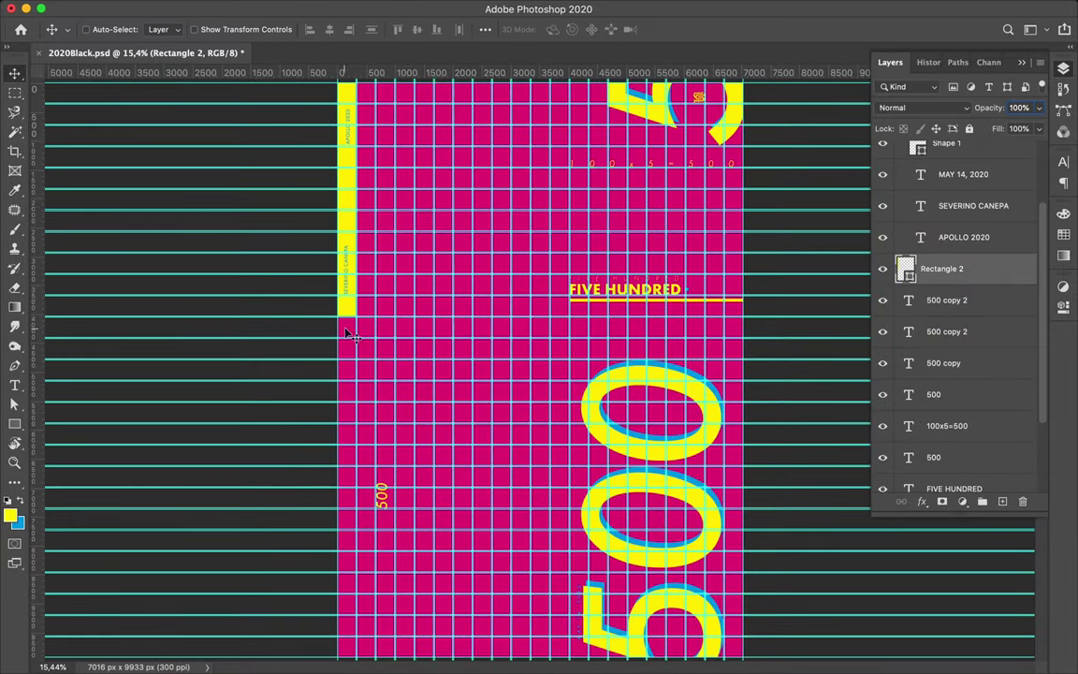
type("500 POSTERS")
key("ctrl+Return")
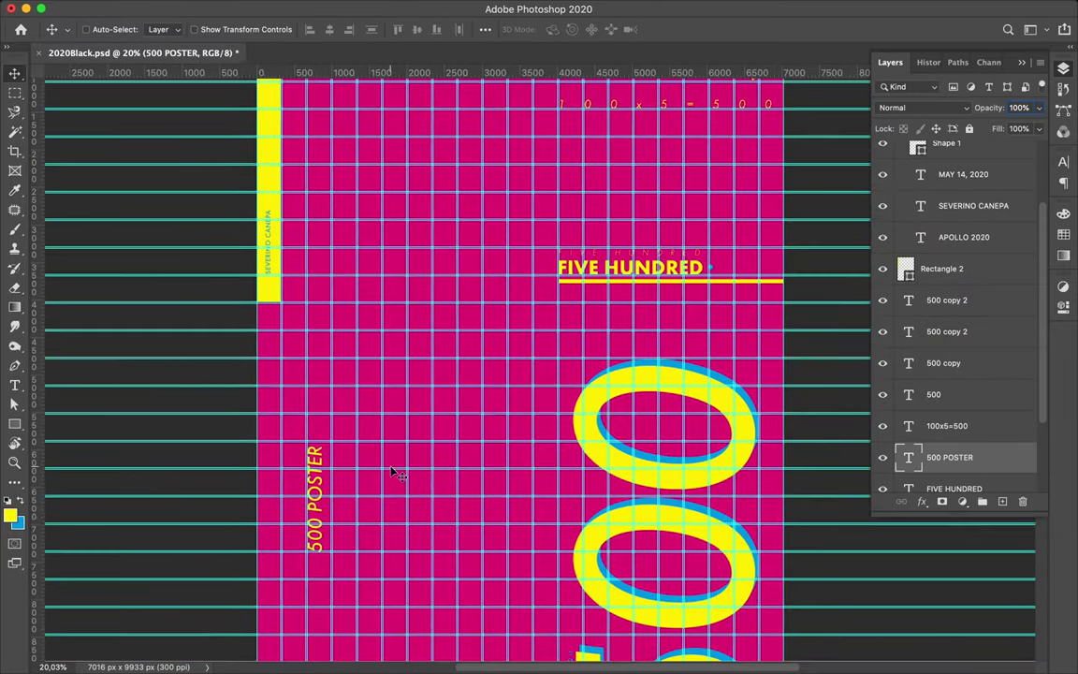
key("ctrl+t")
key("Return")
- Trim the yellow strip to 3419 px tall and reselect it with its labels
left_click(228, 187)
key("ctrl+t")
left_click_drag(228, 291, 222, 263)
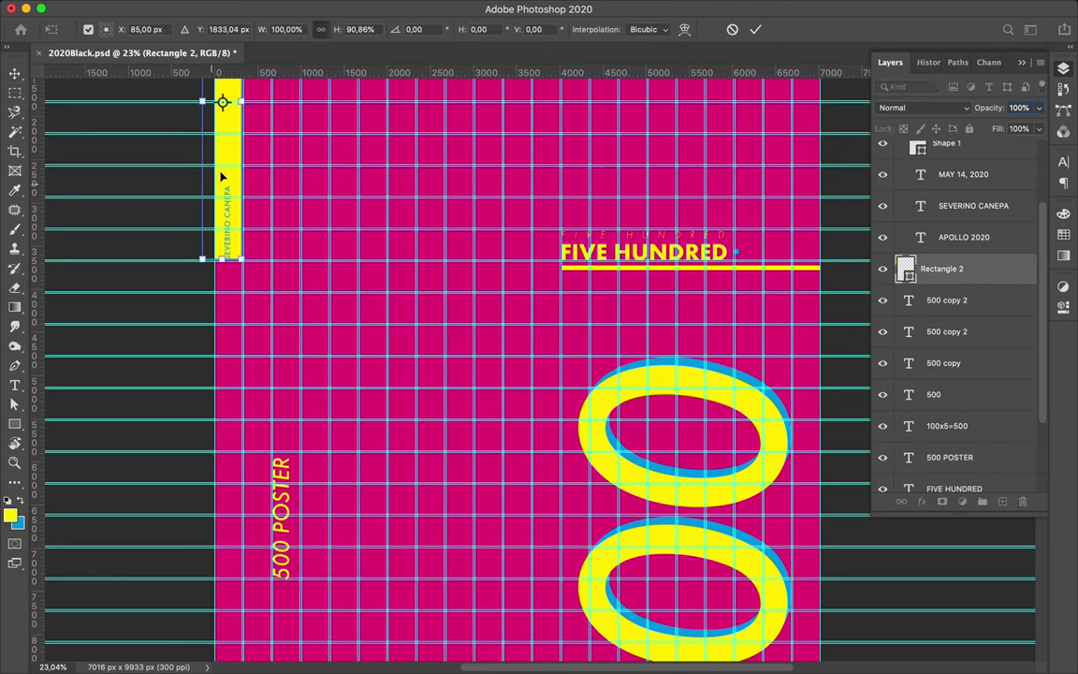
key("Return")
left_click(225, 187, "ctrl")
scroll(187, 178, "up", 5)
left_click(178, 187, "ctrl")
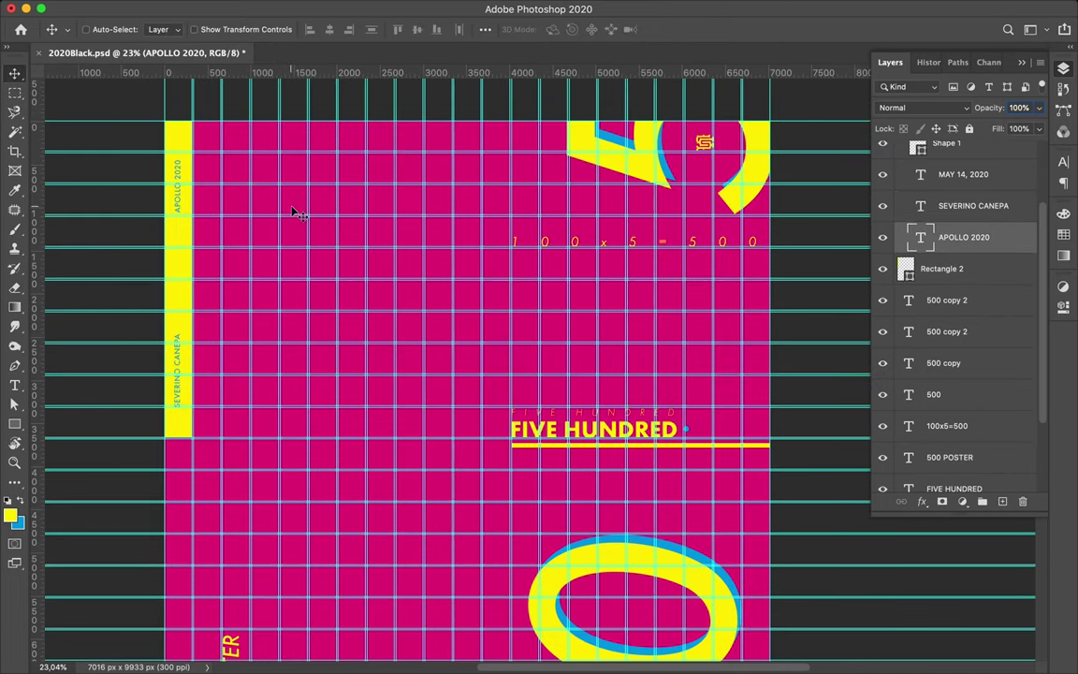
left_click(180, 187, "ctrl")
key("ctrl+t")
- Lower the yellow strip's top edge and save the poster
left_click_drag(172, 120, 172, 182)
key("Return")
key("ctrl+s")
key("ctrl+t")
scroll(183, 397, "up", 3)
key("Return")
scroll(215, 200, "down", 3)
- Tighten the 100x5=500 letter spacing slightly in the Character panel
left_click(947, 426)
left_click(1063, 161)
left_click(1000, 218)
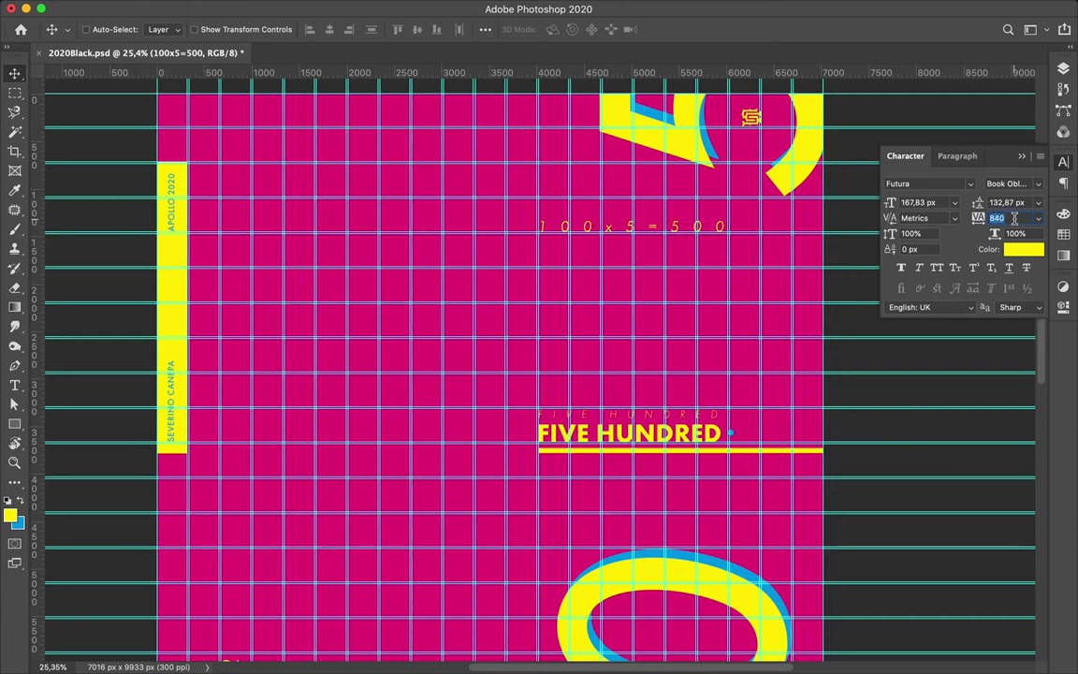
key("Down")
key("Down")
scroll(241, 460, "down", 5)
scroll(519, 487, "down", 2)
- Hide and delete the blue outline copy layer of the big 500
scroll(519, 489, "up", 6)
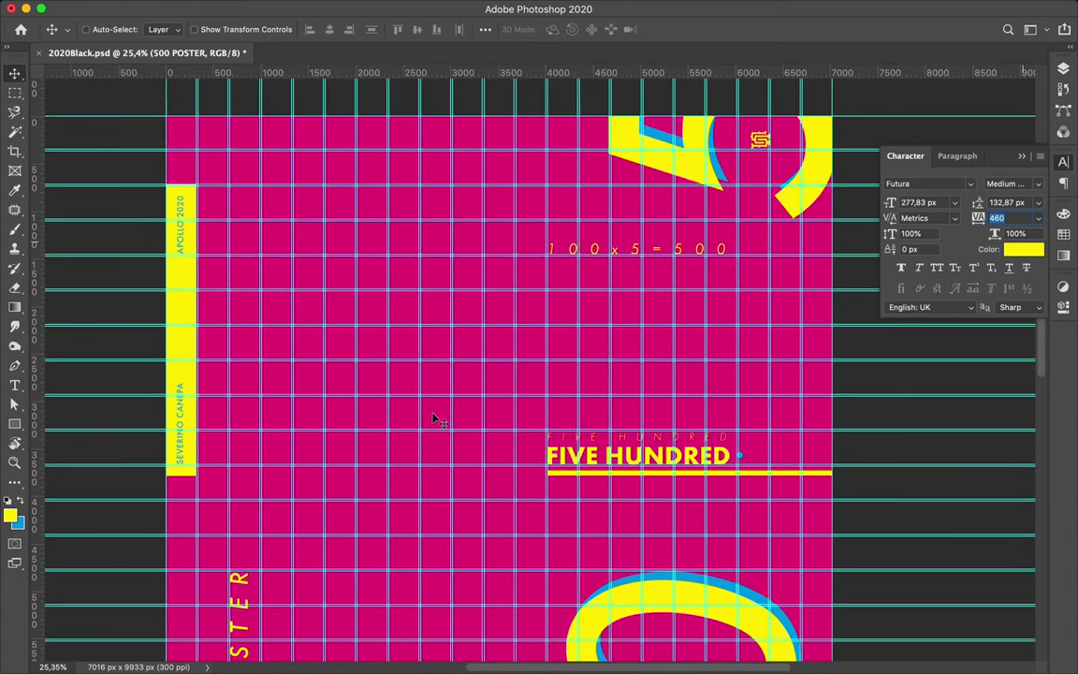
scroll(433, 420, "down", 2)
scroll(765, 115, "down", 3)
key("super+semicolon")
scroll(645, 312, "down", 2)
left_click(716, 446)
key("F7")
left_click(883, 392)
left_click(902, 392)
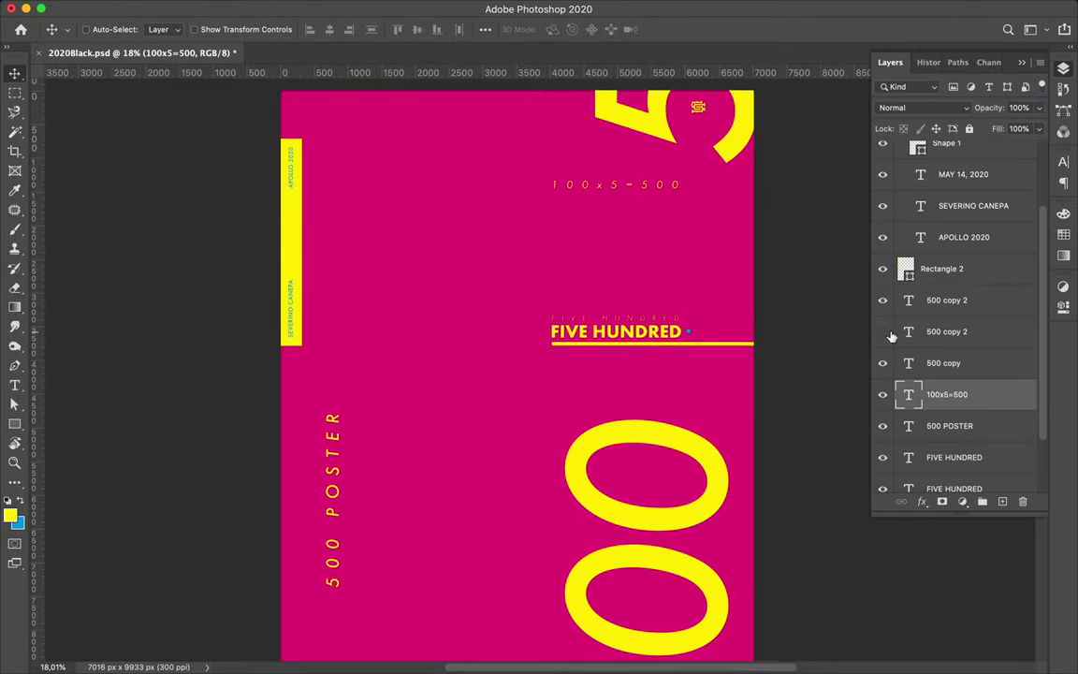
key("Delete")
- Draw a square near the top left with the Rectangle tool
key("u")
key("super+apostrophe")
scroll(446, 333, "up", 2)
left_click_drag(180, 299, 319, 447)
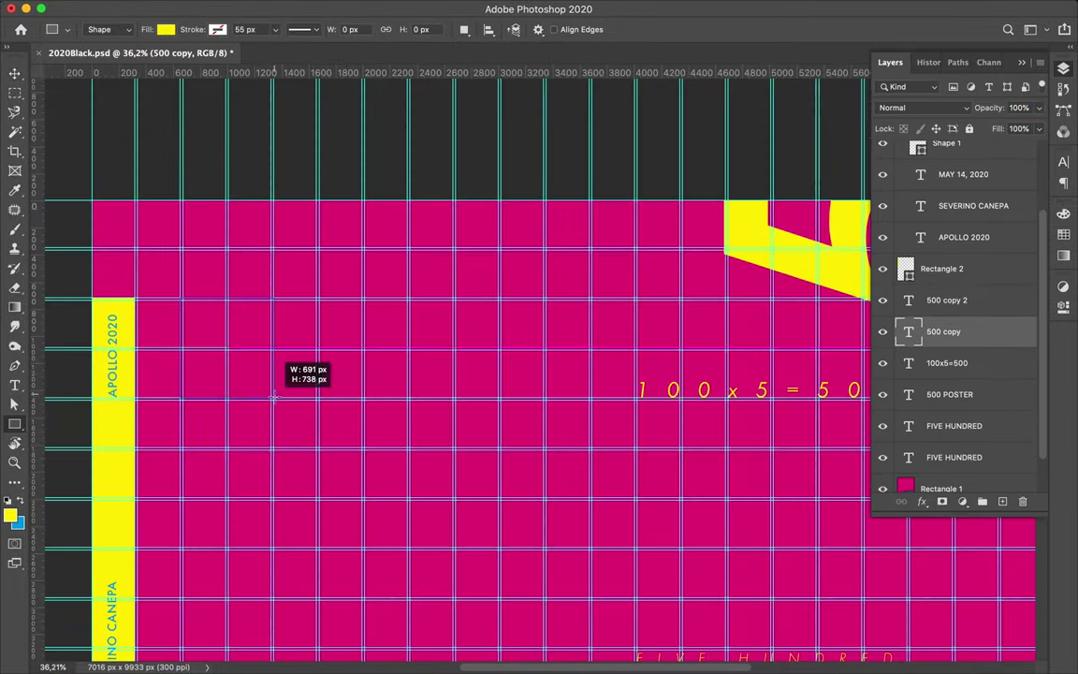
- Remove the square's fill and give it a 13 px stroke
left_click(166, 29)
left_click(130, 59)
left_click(244, 29)
type("13")
key("Return")
- Switch to the Pen tool and pan around the square for the X diagonals
key("super+apostrophe")
key("p")
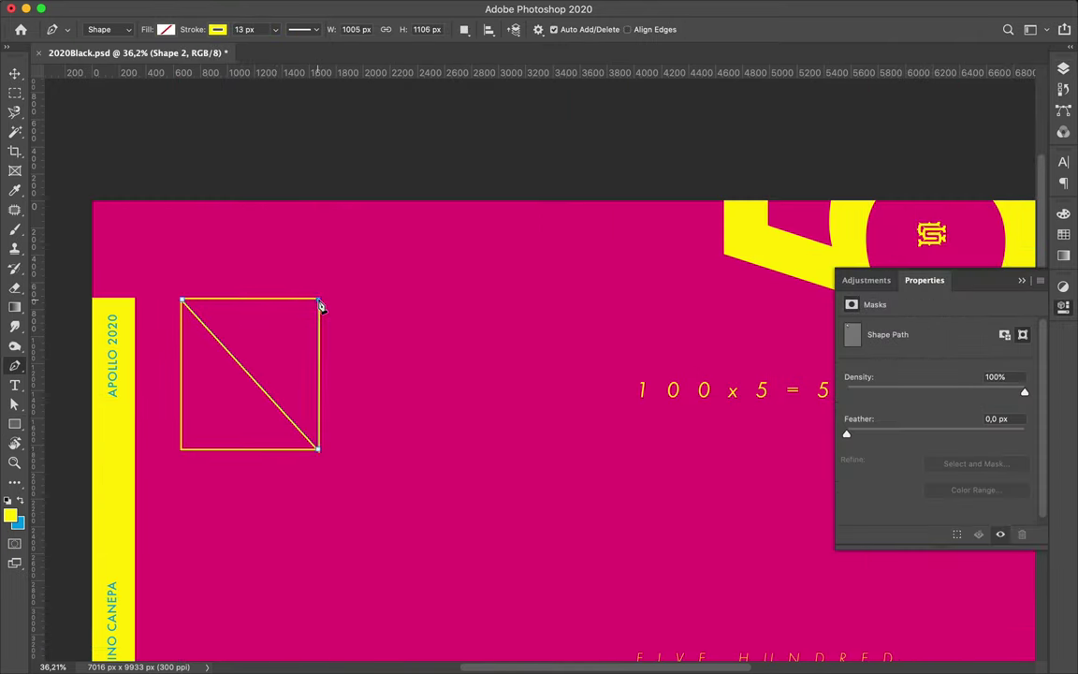
scroll(340, 340, "down", 3)
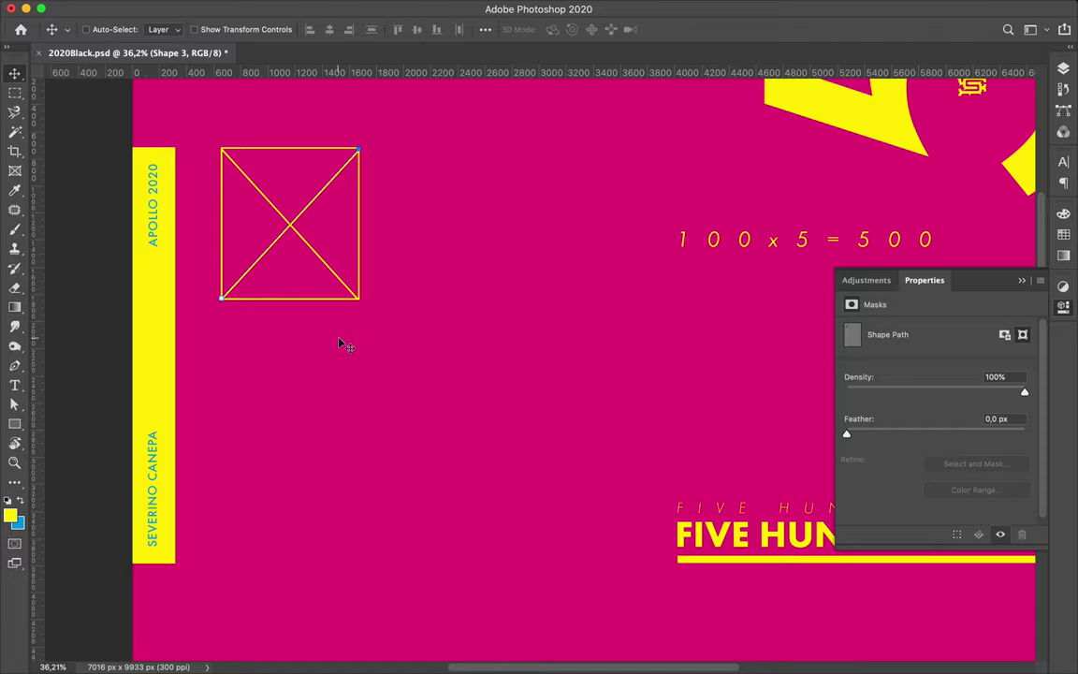
scroll(339, 344, "down", 5)
scroll(339, 344, "down", 1)
scroll(340, 344, "right", 2)
scroll(339, 343, "up", 3)
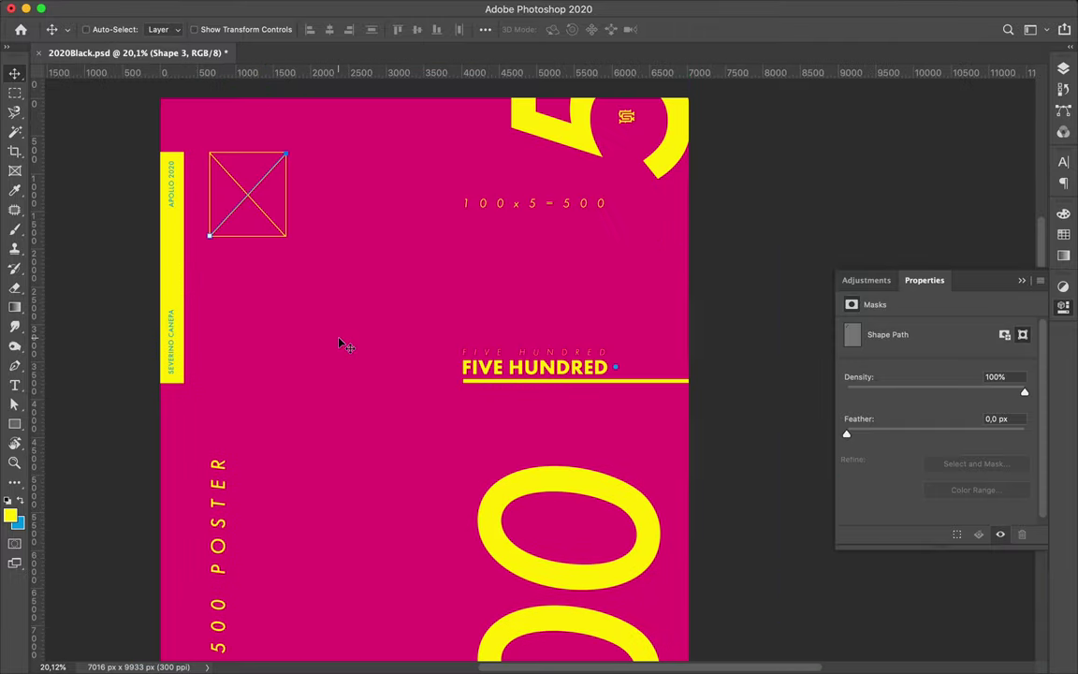
scroll(339, 344, "up", 1)
key("u")
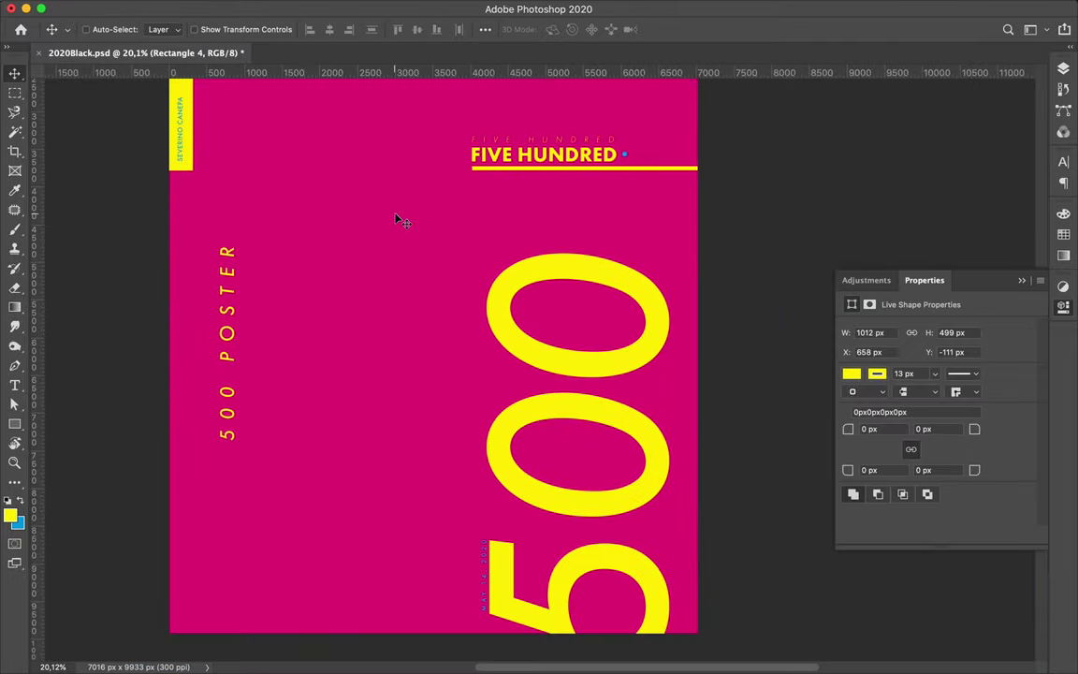
scroll(397, 220, "up", 2)
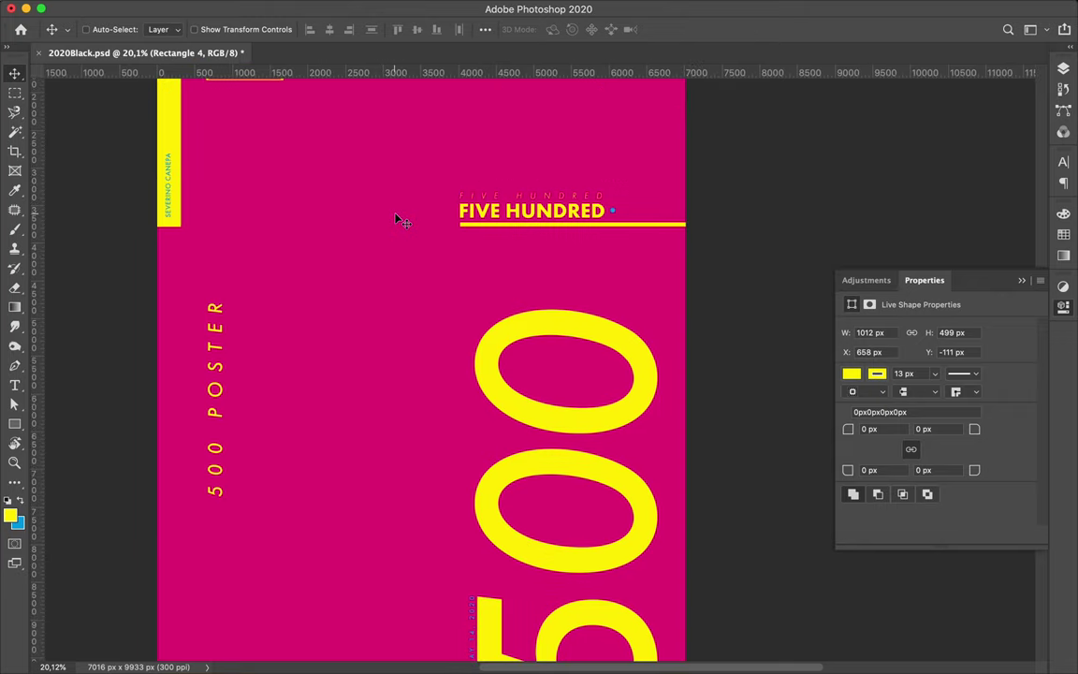
scroll(397, 220, "up", 4)
scroll(397, 220, "left", 2)
- Draw a curved freeform blob outline below the square with the Pen tool
key("ctrl+apostrophe")
left_click(388, 217)
left_click_drag(361, 242, 375, 241)
left_click_drag(351, 258, 351, 279)
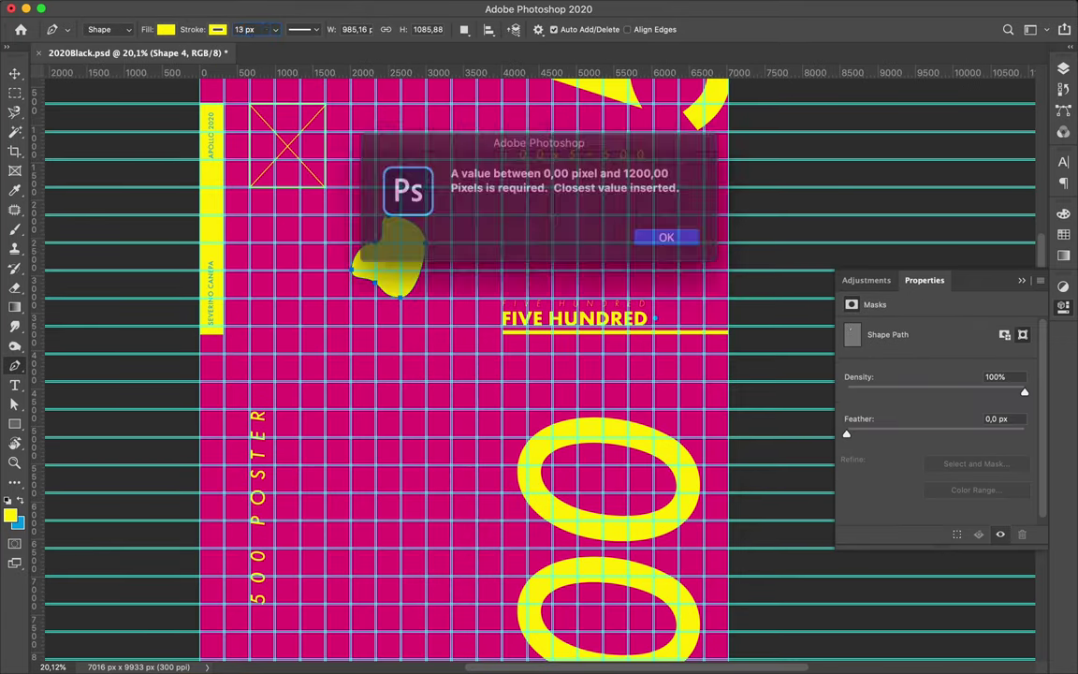
key("Return")
key("ctrl+apostrophe")
key("a")
left_click(127, 96)
- Duplicate FIVE HUNDRED, rotate the copy -90° onto the left edge and scale it down
key("v")
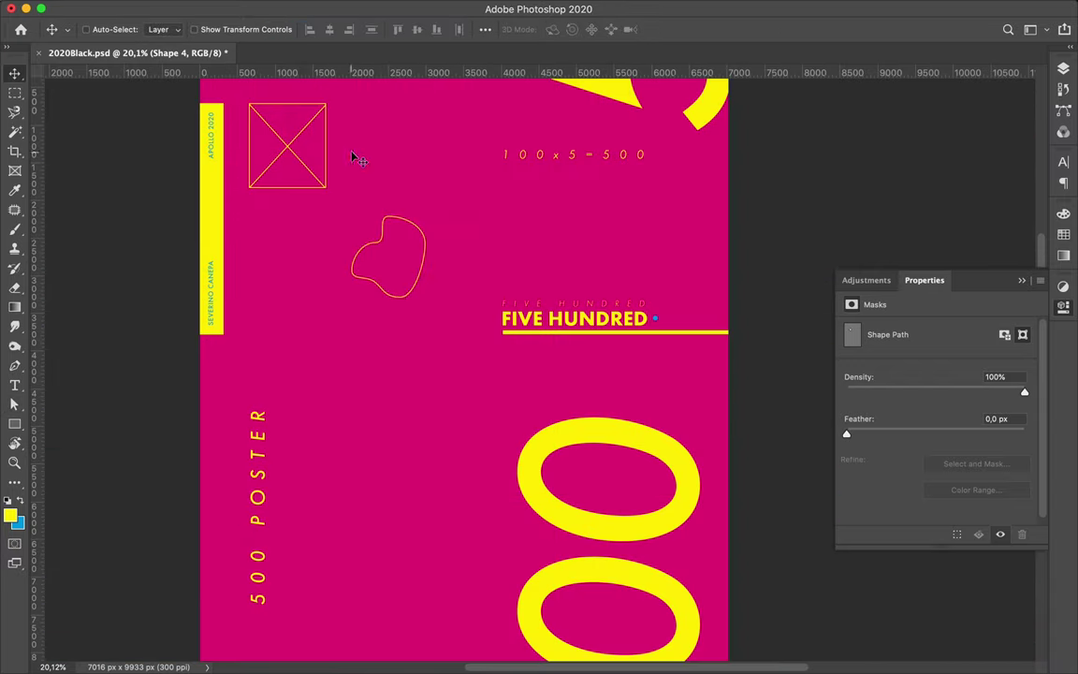
scroll(355, 187, "down", 2)
left_click(1063, 162)
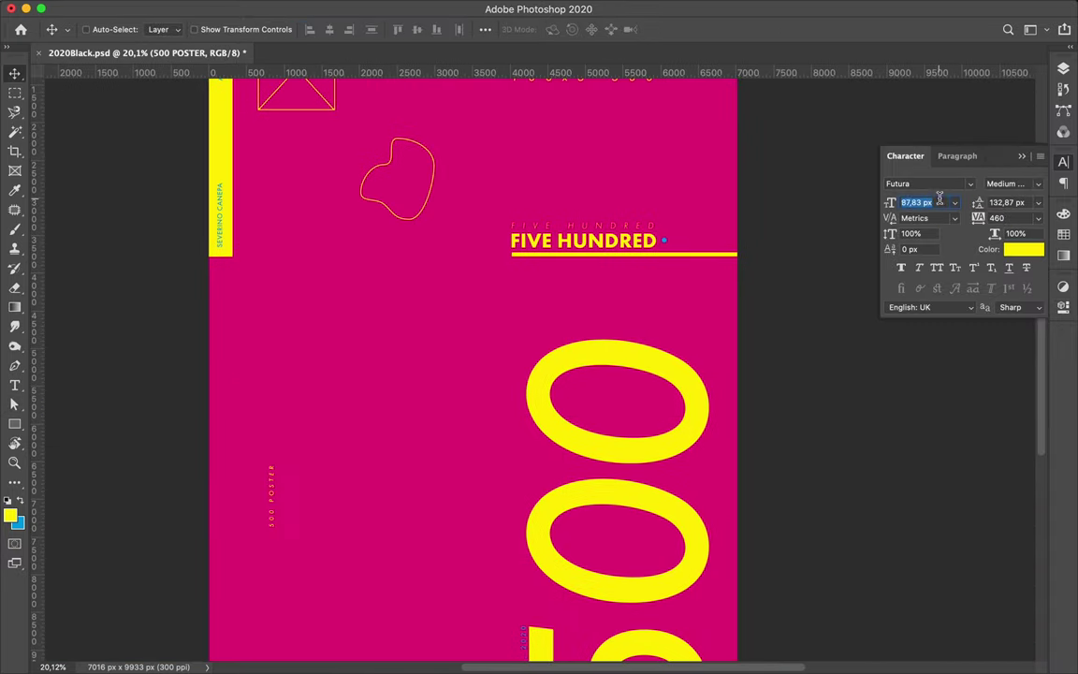
scroll(568, 315, "down", 3)
scroll(359, 401, "up", 5)
left_click(596, 389, "ctrl")
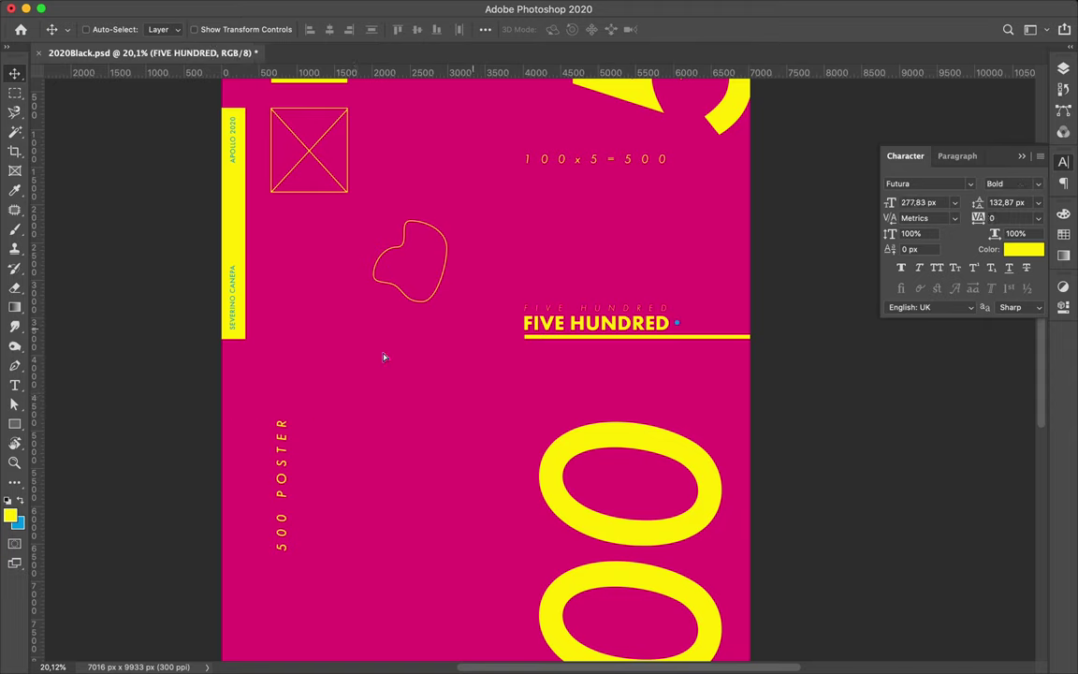
key("ctrl+j")
key("ctrl+t")
left_click_drag(257, 337, 227, 467)
left_click_drag(243, 298, 238, 301)
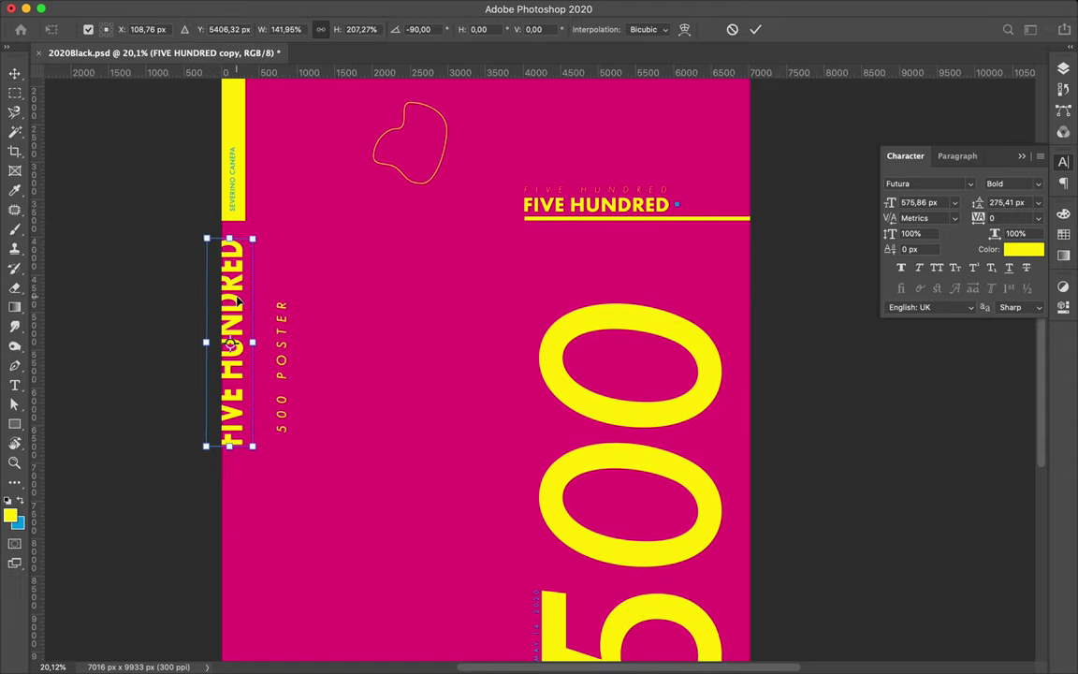
left_click_drag(233, 373, 207, 441)
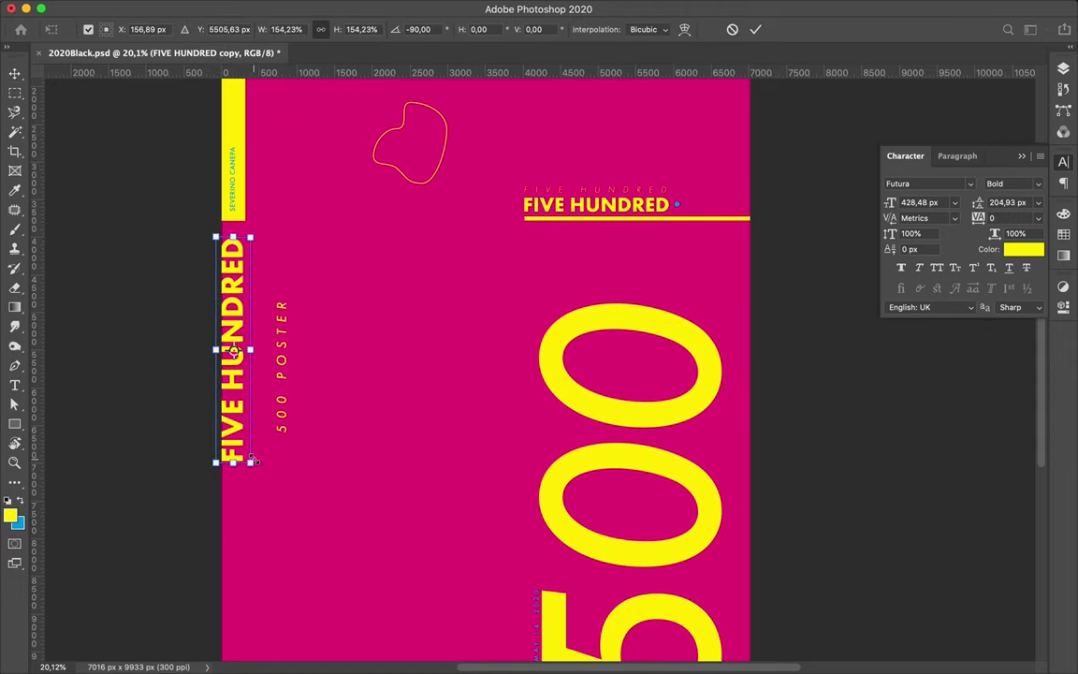
key("Return")
- Give the vertical FIVE HUNDRED copy Light Oblique style and 680 tracking
left_click(1010, 184)
left_click(939, 204)
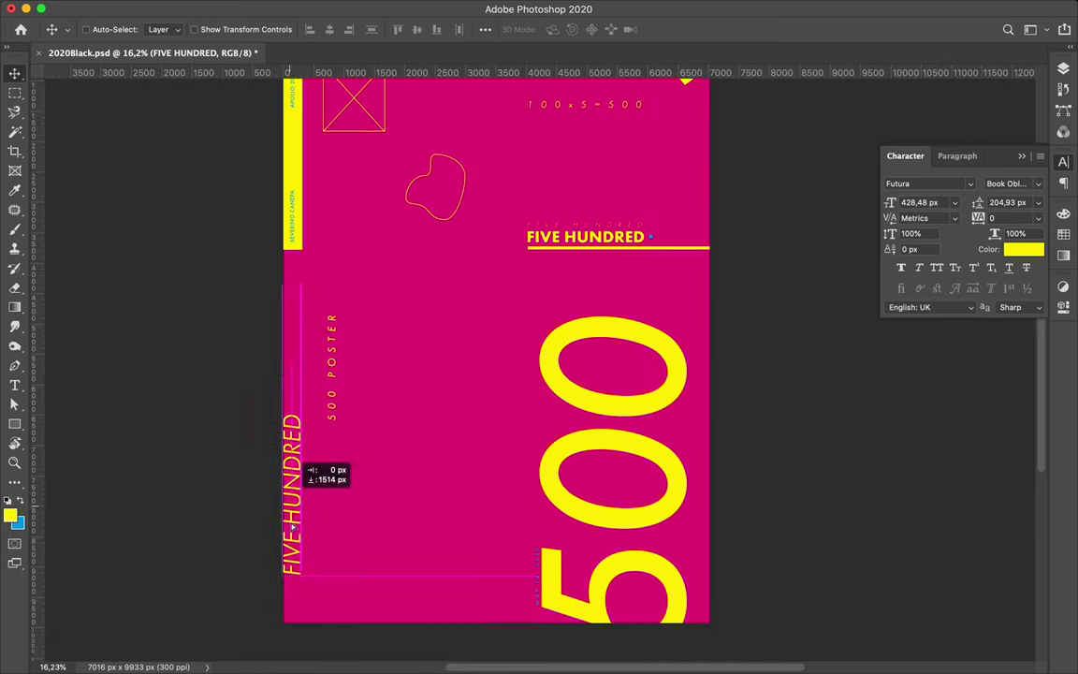
left_click_drag(999, 215, 1041, 192)
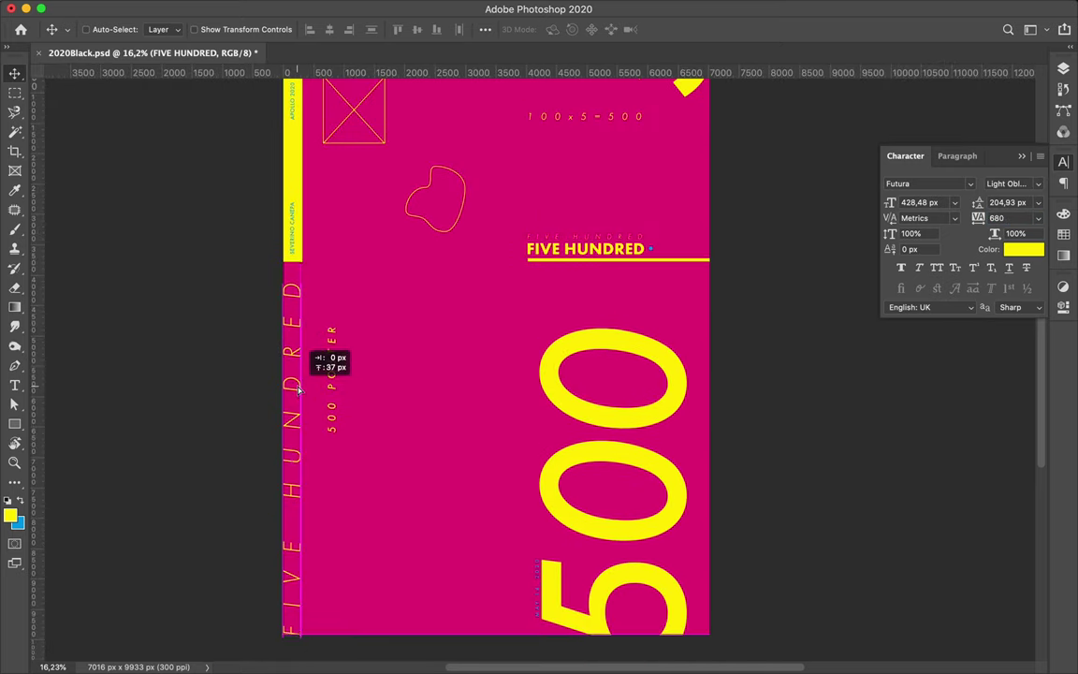
scroll(328, 390, "up", 5)
key("ctrl+h")
key("p")
scroll(474, 373, "up", 2)
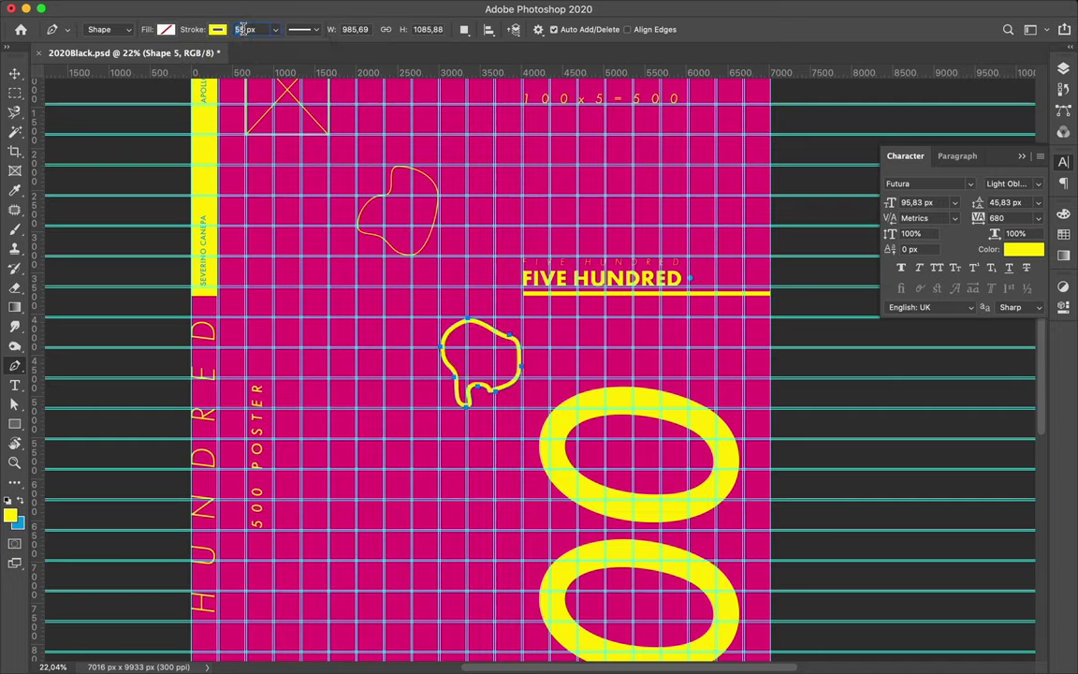
- Place a copy of the box above the FIVE HUNDRED heading
key("ctrl+h")
key("v")
scroll(409, 378, "up", 5)
mouse_move(342, 185)
left_mouse_down()
mouse_move(442, 220)
mouse_move(631, 240)
left_mouse_up()
key("ctrl+h")
key("ctrl+t")
scroll(686, 263, "up", 3)
key("Return")
scroll(717, 202, "up", 3)
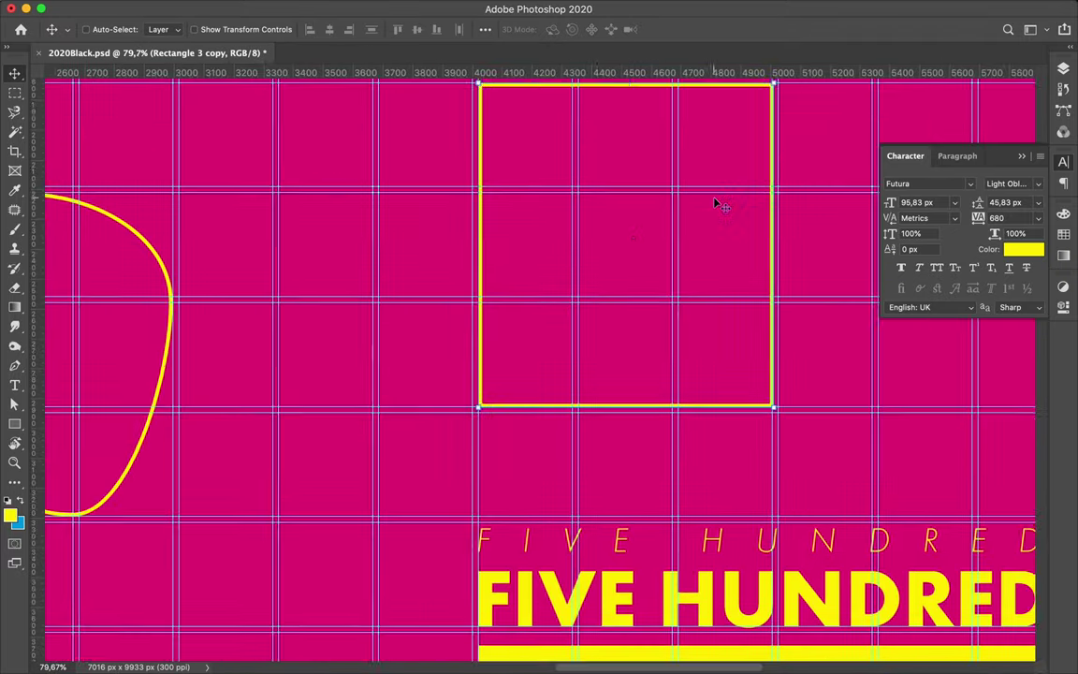
scroll(719, 216, "down", 1)
- Remove the box's top-right corner and draw a yellow triangular folded corner
key("p")
left_click(728, 139)
key("a")
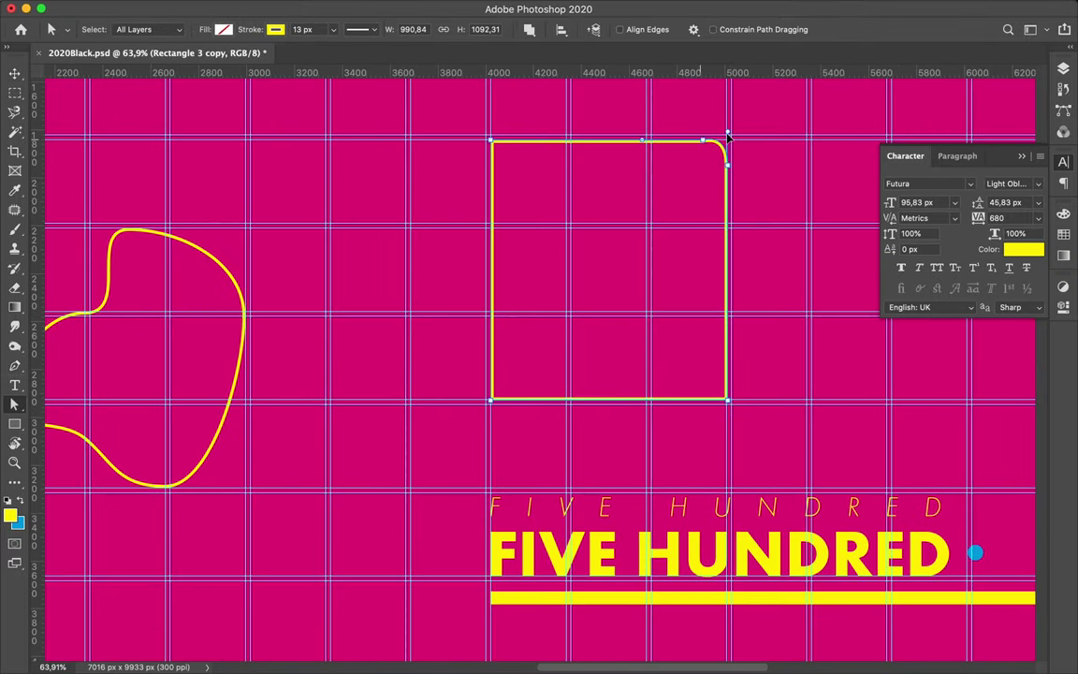
key("p")
left_click(703, 141)
left_click(166, 29)
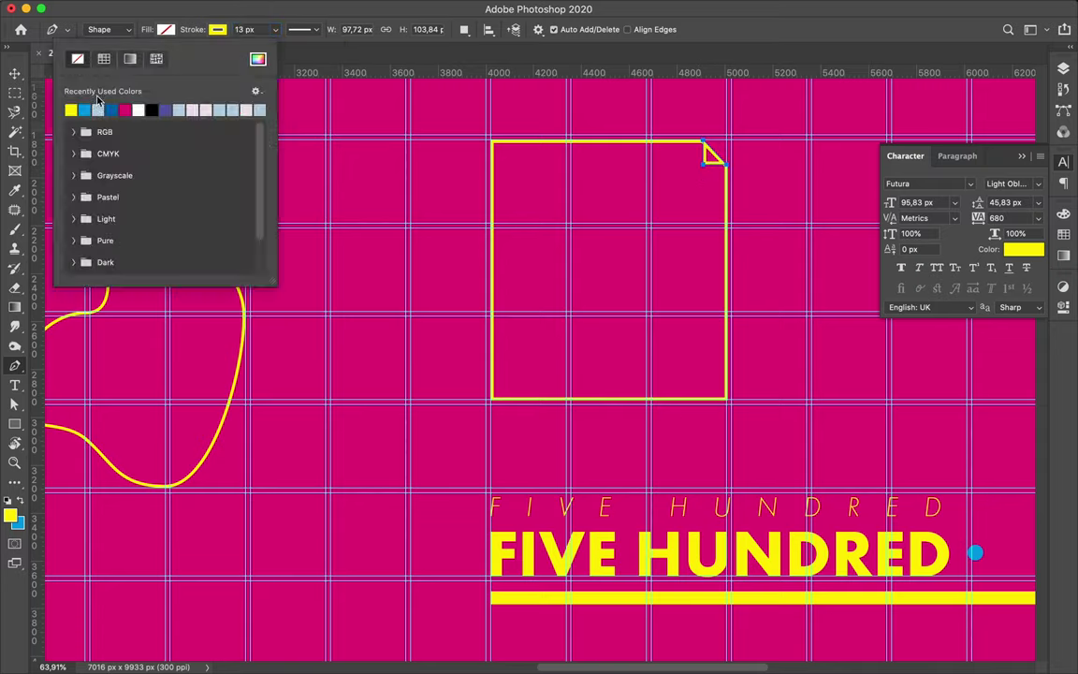
left_click(72, 105)
key("a")
scroll(740, 131, "up", 3)
mouse_move(627, 243)
left_mouse_down()
mouse_move(532, 243)
mouse_move(530, 310)
left_mouse_up()
scroll(514, 249, "up", 3)
left_click(723, 357)
- Draw a small yellow square and yellow circles inside the page icon
scroll(711, 449, "down", 2)
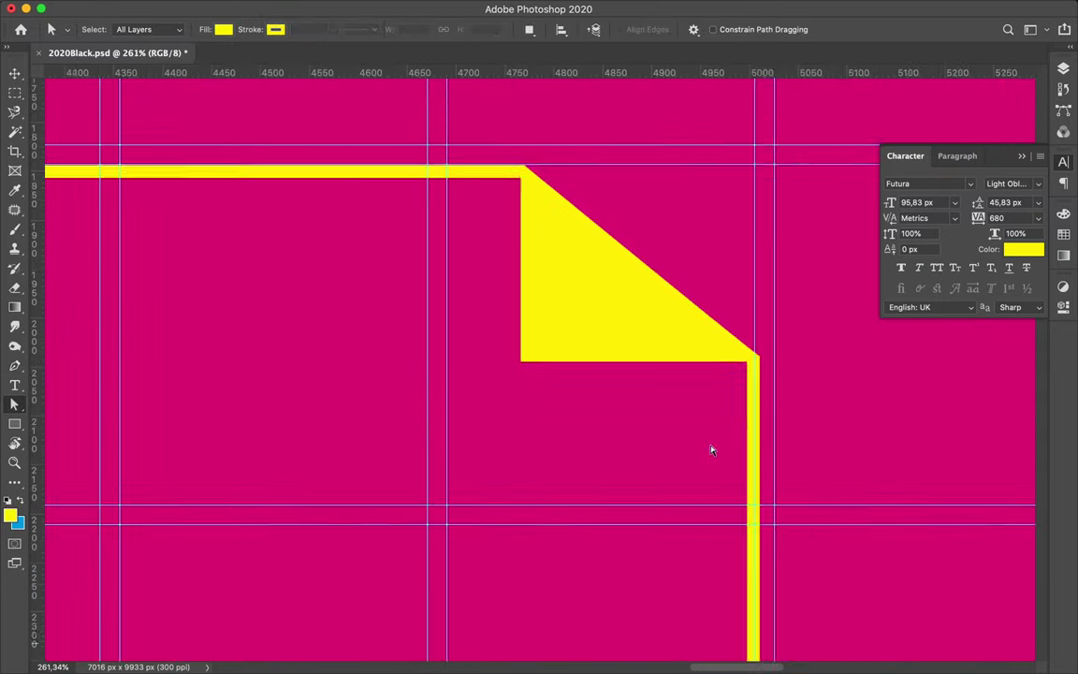
scroll(712, 450, "down", 2)
scroll(711, 453, "down", 1)
left_click_drag(412, 271, 432, 287)
key("v")
left_click_drag(422, 296, 436, 454)
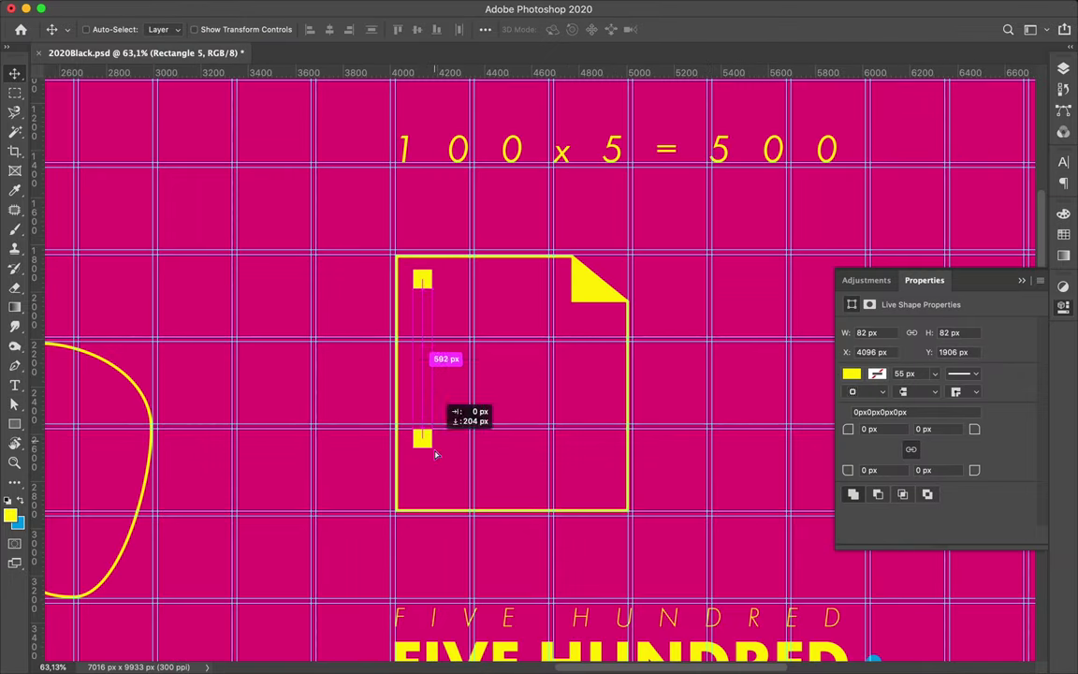
left_click_drag(529, 385, 514, 385)
right_click(14, 423)
left_click(103, 450)
left_click_drag(489, 281, 527, 320)
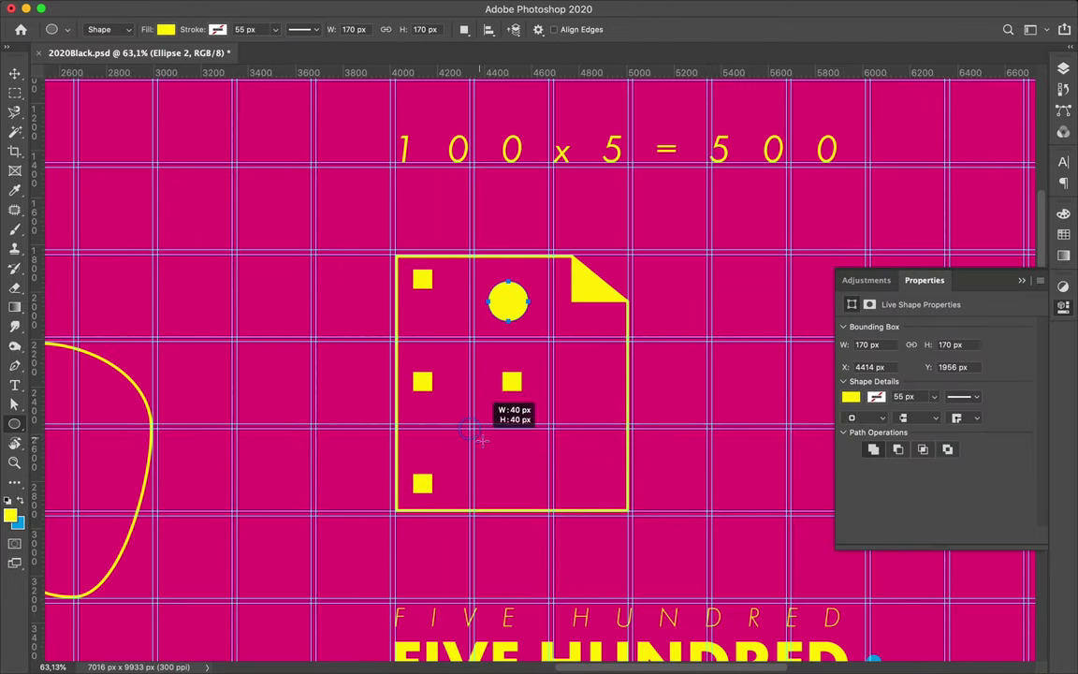
left_click_drag(485, 437, 477, 434)
- Enlarge and centre the square, set the enlarged circle over it, and hide guides
key("v")
key("ctrl+t")
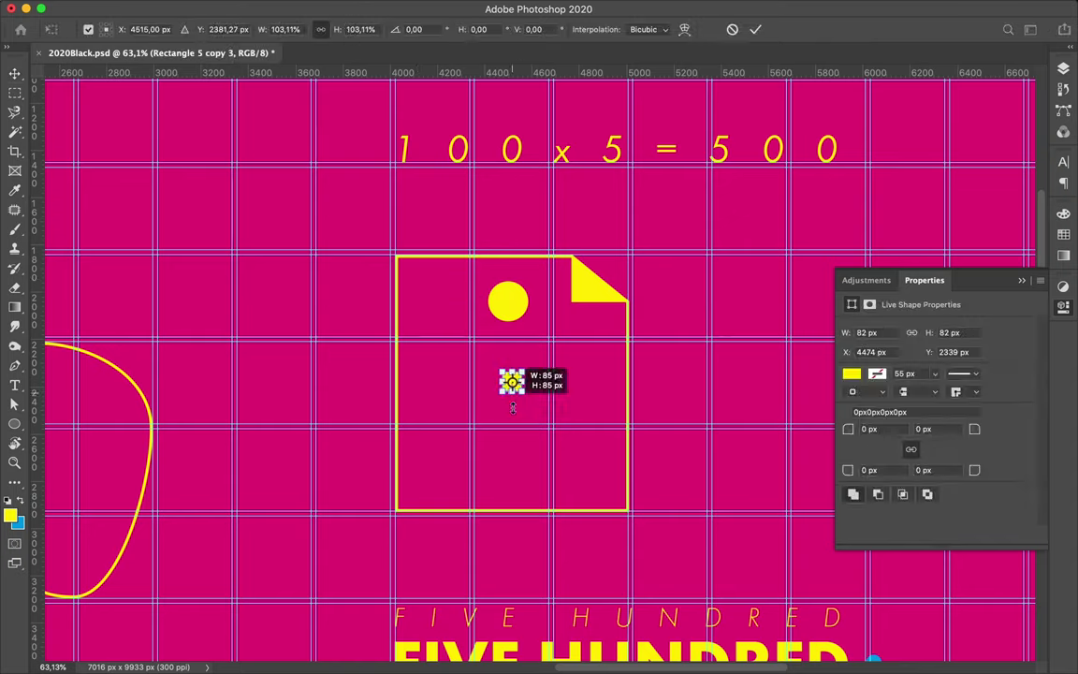
left_click_drag(516, 385, 468, 442)
key("Return")
mouse_move(507, 300)
left_mouse_down()
mouse_move(496, 398)
mouse_move(543, 379)
left_mouse_up()
scroll(543, 379, "down", 5)
key("ctrl+semicolon")
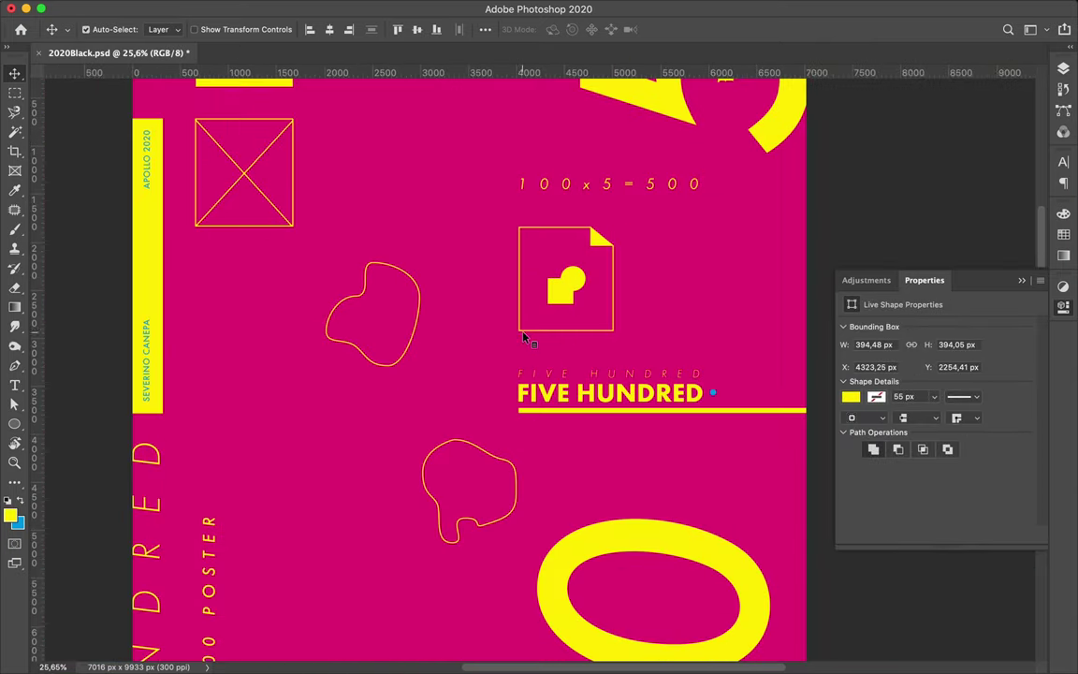
- Zoom out to view the whole poster and undo a stray tall ellipse
key("a")
scroll(436, 224, "down", 1)
scroll(437, 221, "up", 1)
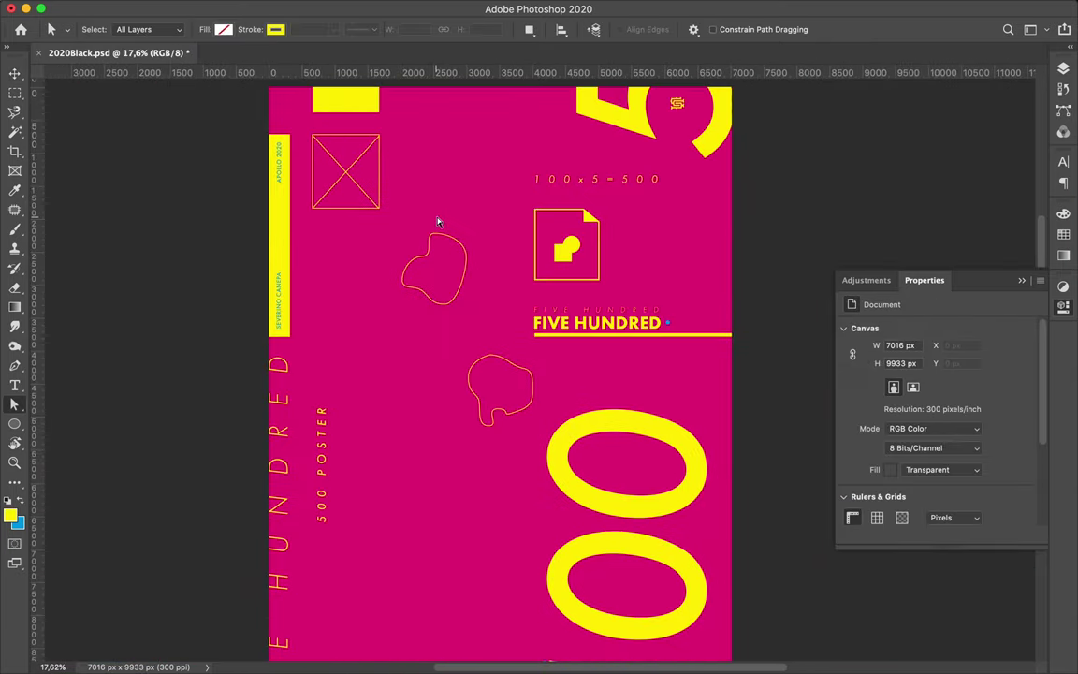
scroll(437, 221, "down", 4)
scroll(437, 221, "up", 2)
key("u")
left_click_drag(718, 281, 778, 590)
key("ctrl+z")
key("v")
scroll(750, 582, "up", 5)
scroll(750, 582, "down", 3)
- Draw a blue rectangle over the 500 and send it behind the numerals
key("ctrl+apostrophe")
key("m")
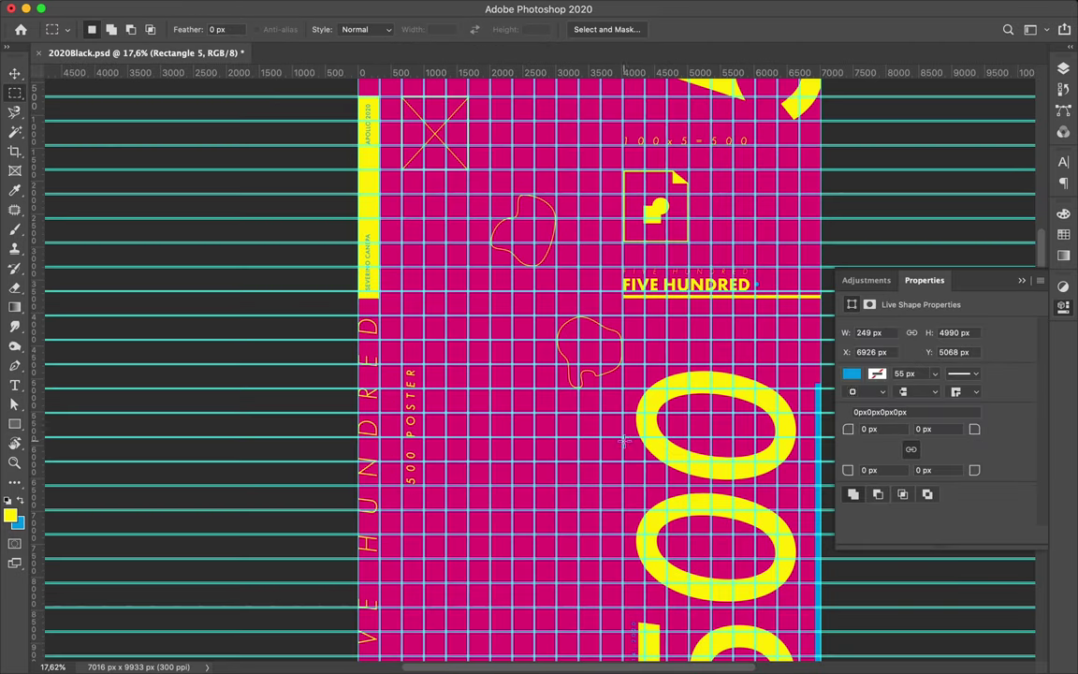
key("u")
left_click_drag(690, 585, 722, 602)
key("F7")
key("v")
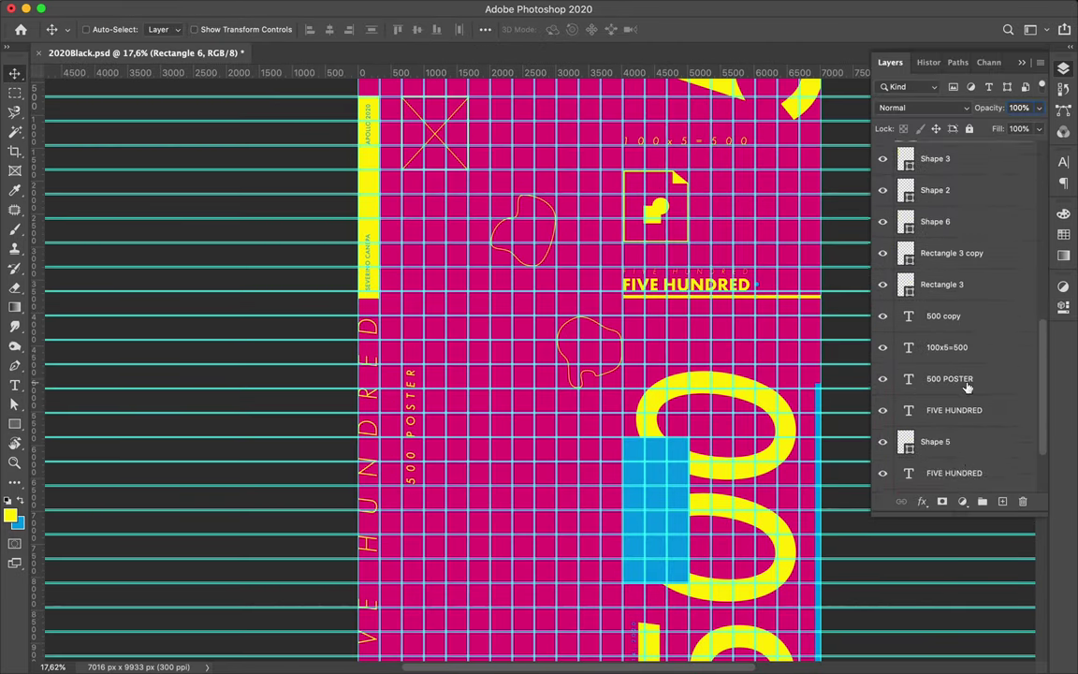
key("ctrl+bracketleft")
key("ctrl+bracketleft")
key("ctrl+bracketleft")
key("ctrl+apostrophe")
scroll(735, 456, "up", 3)
scroll(734, 456, "right", 3)
- Move the lower blob left, lower the crossed box, fill the upper blob yellow, remove the blue block
left_click_drag(659, 423, 597, 420)
left_click(592, 308, "ctrl")
left_click(488, 216, "ctrl")
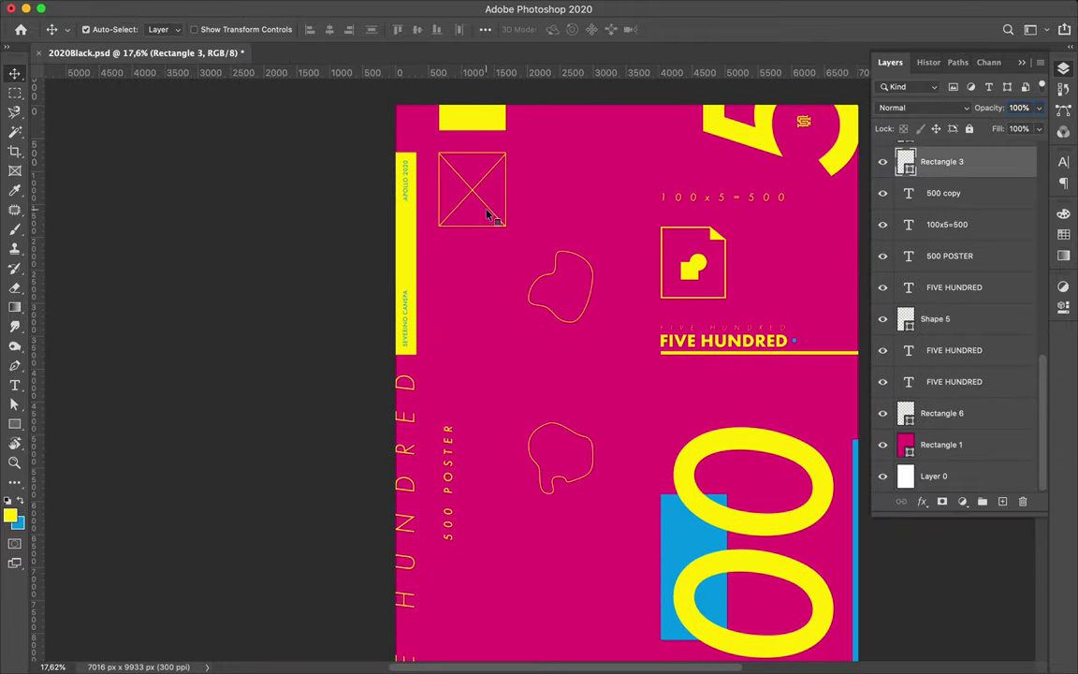
left_click_drag(489, 211, 549, 280)
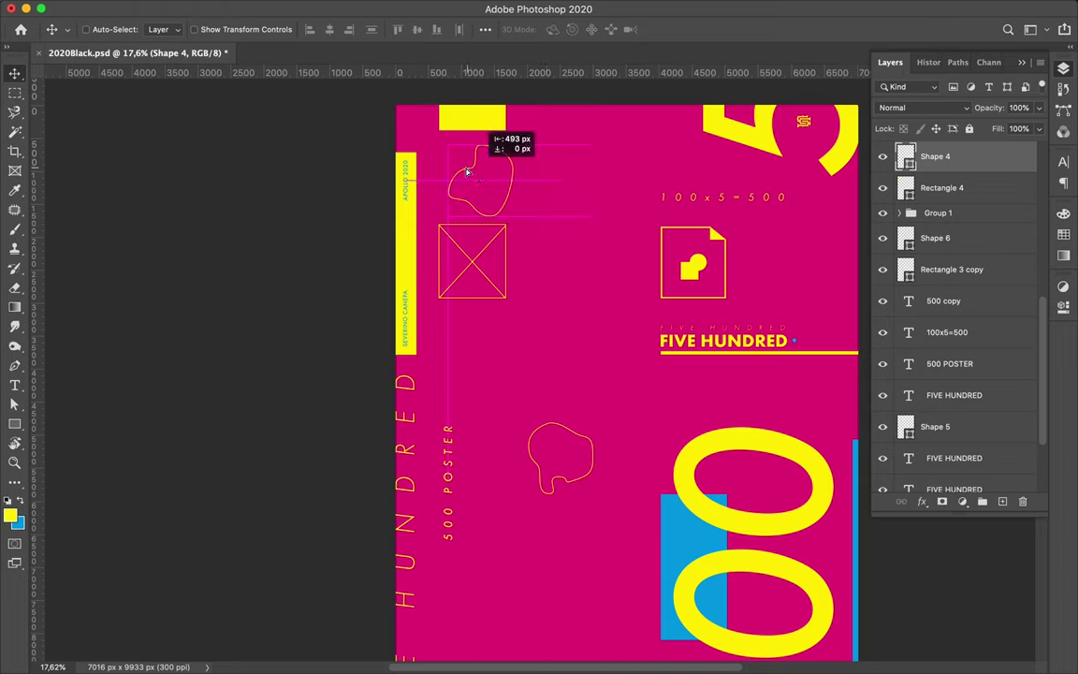
left_click(169, 211)
scroll(541, 337, "down", 2)
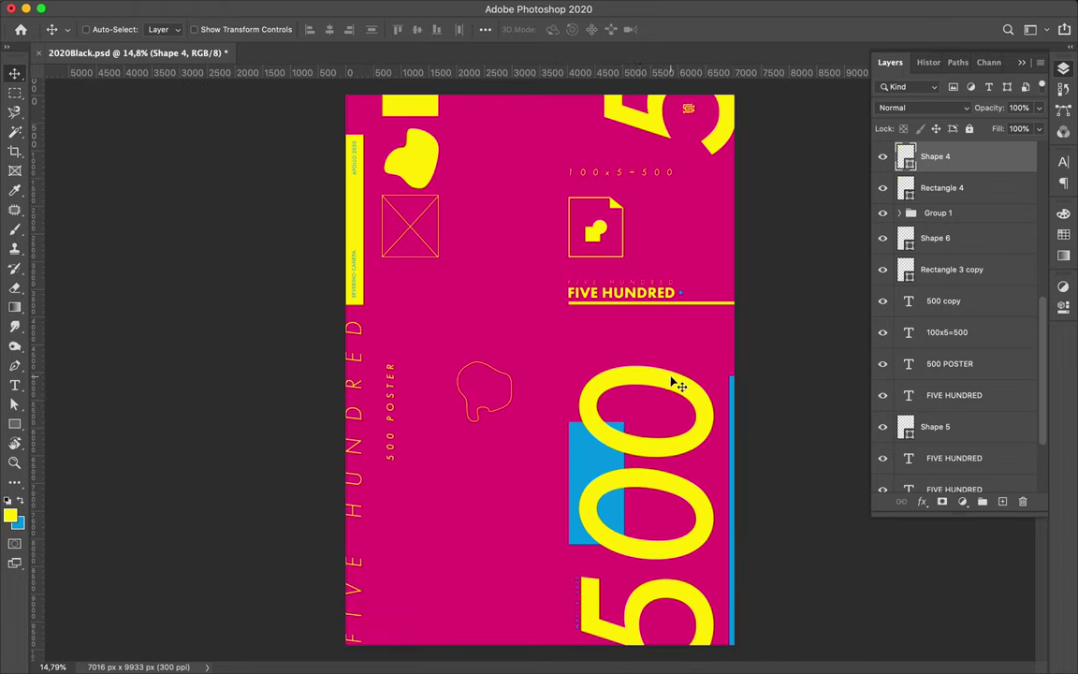
left_click(676, 384)
left_click(678, 325)
- Select the icon's square and circle together and apply a transform
left_click(739, 392)
scroll(721, 334, "down", 1)
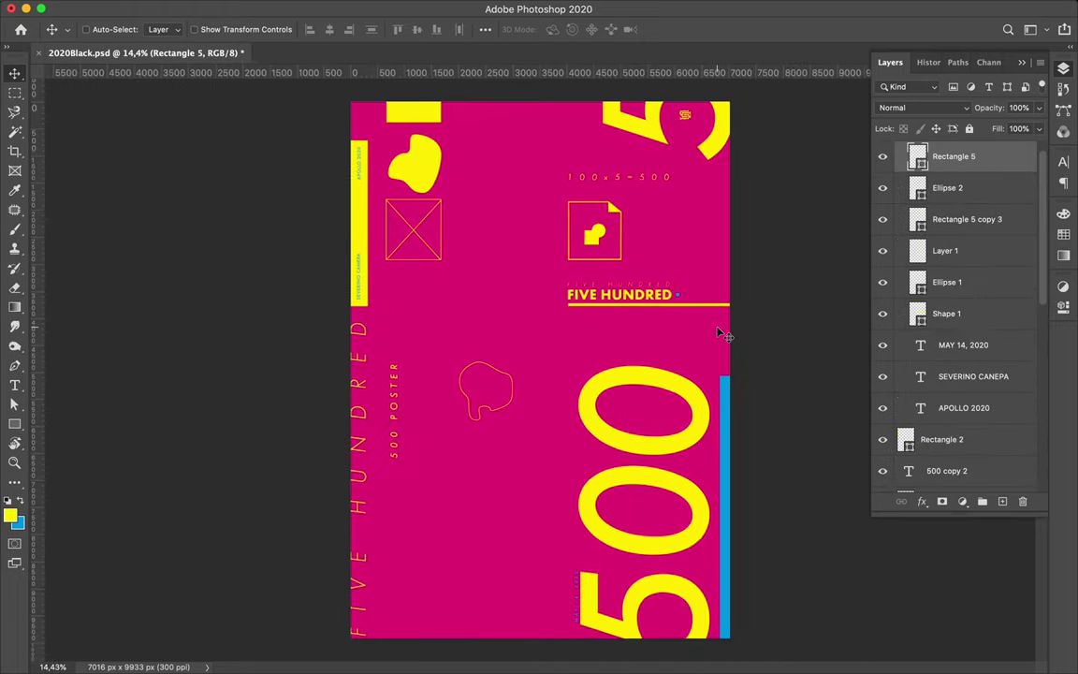
scroll(738, 402, "up", 2)
scroll(655, 281, "up", 3)
left_click(636, 206)
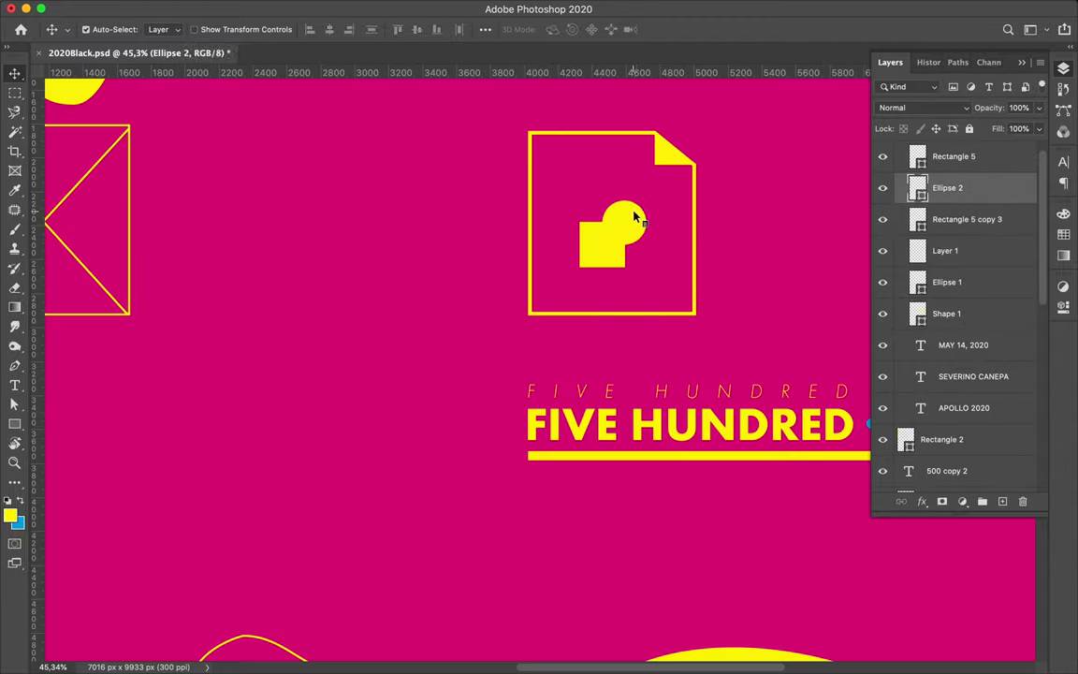
left_click(603, 243, "shift")
key("ctrl+t")
key("Return")
- Set the large 500 in Futura Demi Oblique and move it further down
scroll(572, 181, "down", 3)
left_click(945, 471)
left_click(1063, 162)
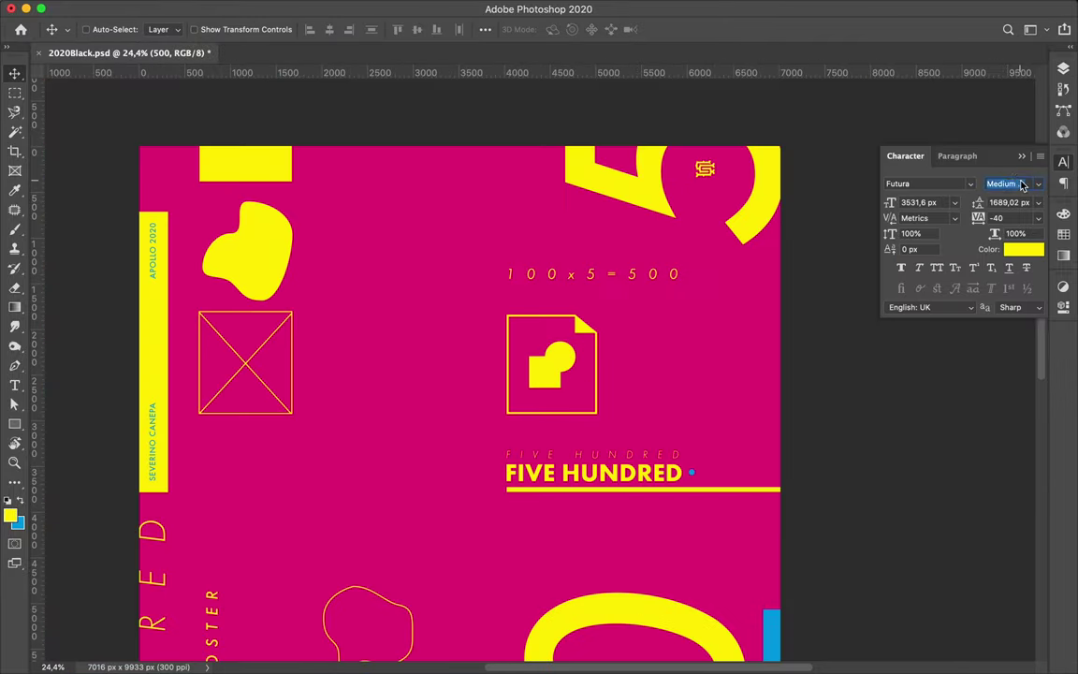
scroll(813, 283, "down", 2)
scroll(1011, 184, "up", 3)
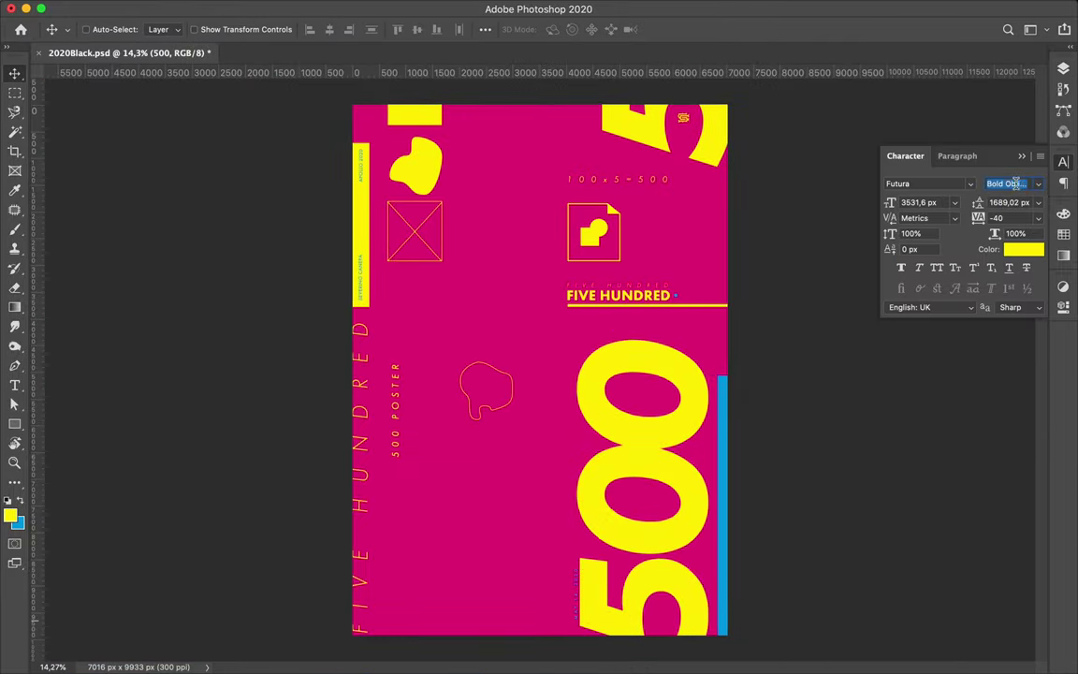
scroll(922, 217, "down", 1)
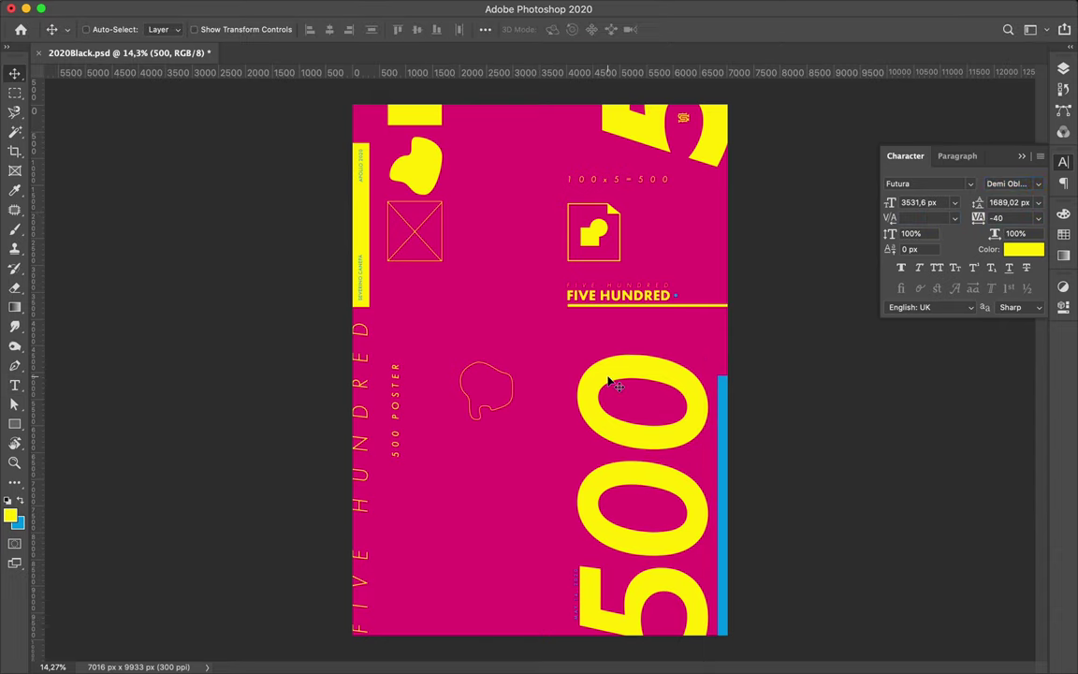
left_click_drag(593, 581, 593, 617)
- Select the date text, then the yellow blob and crossed box layers
left_click(579, 617)
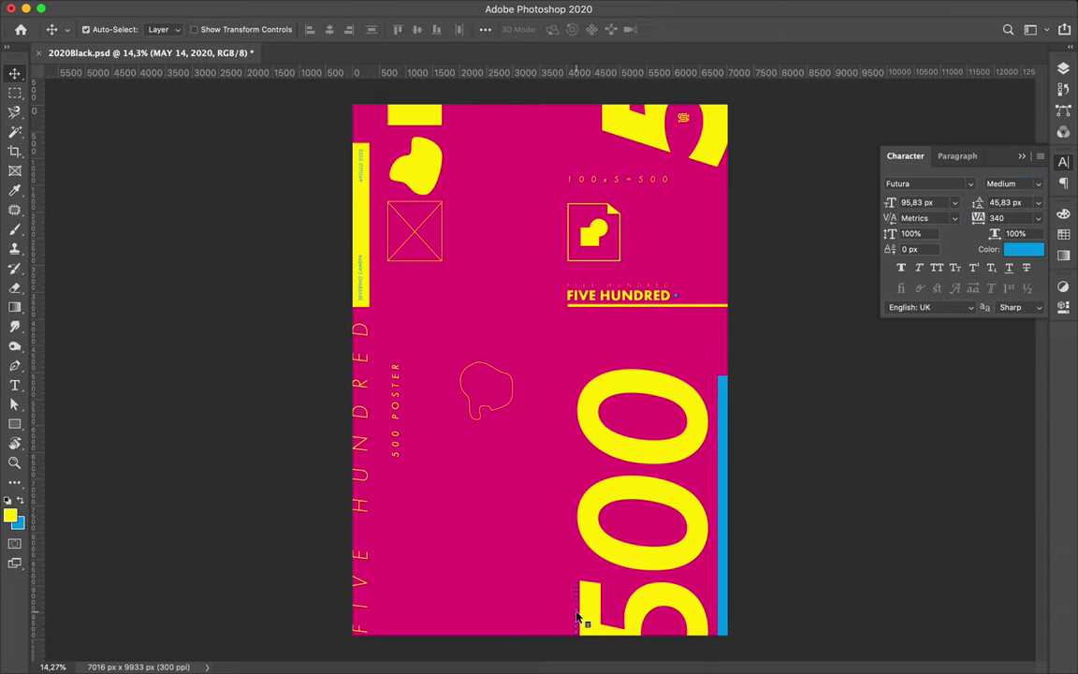
left_click(616, 232)
scroll(637, 206, "up", 2)
key("ctrl+apostrophe")
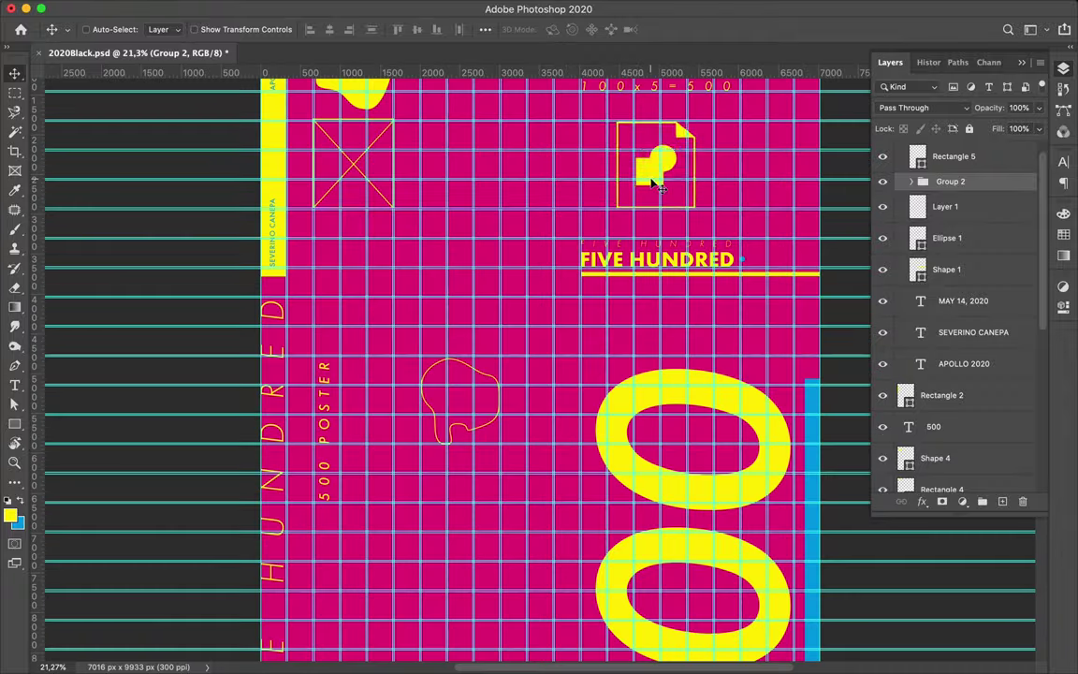
key("ctrl+apostrophe")
scroll(643, 183, "up", 2)
left_click(361, 164)
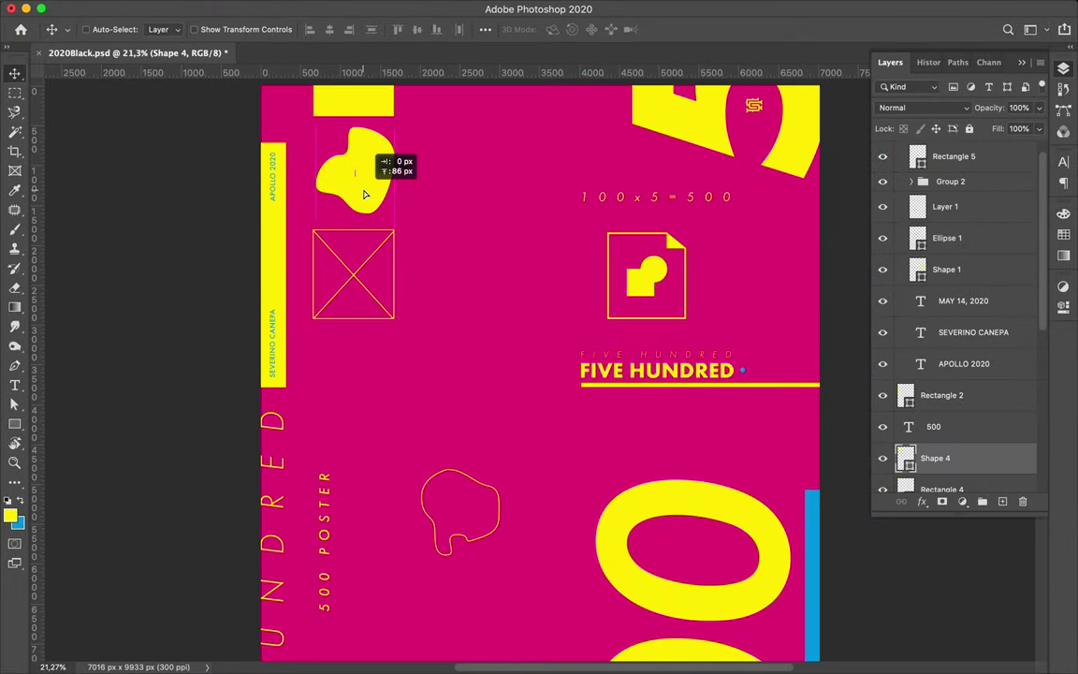
scroll(433, 213, "down", 2)
left_click(432, 214)
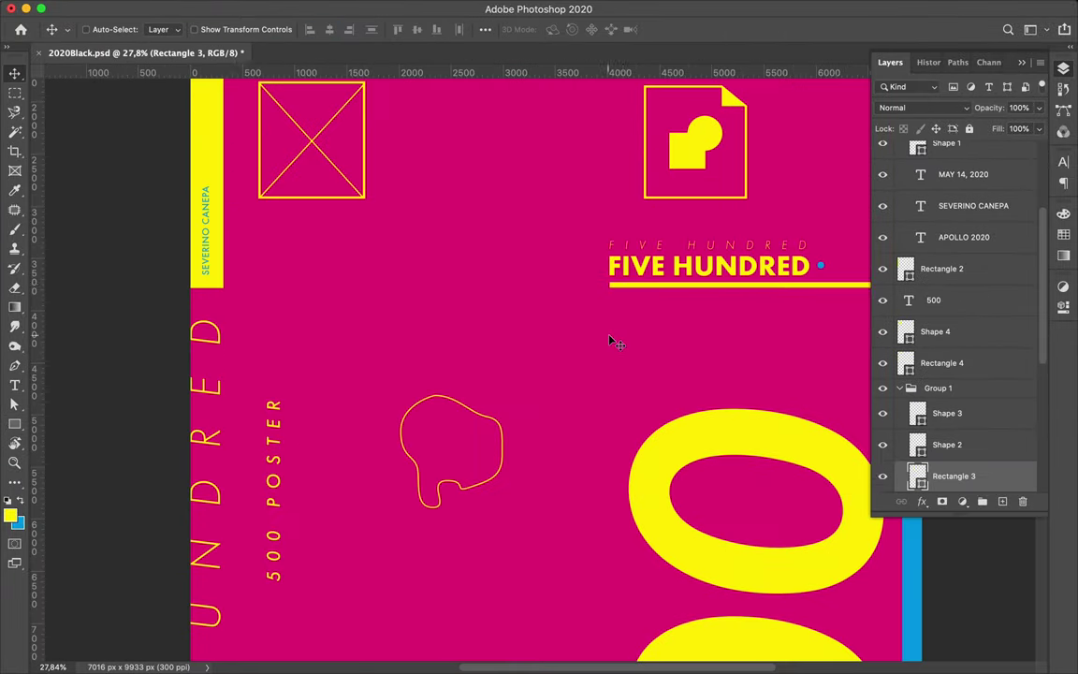
- Fill the new triangle yellow and offset a magenta duplicate, leaving a thin yellow stripe
left_click(798, 316)
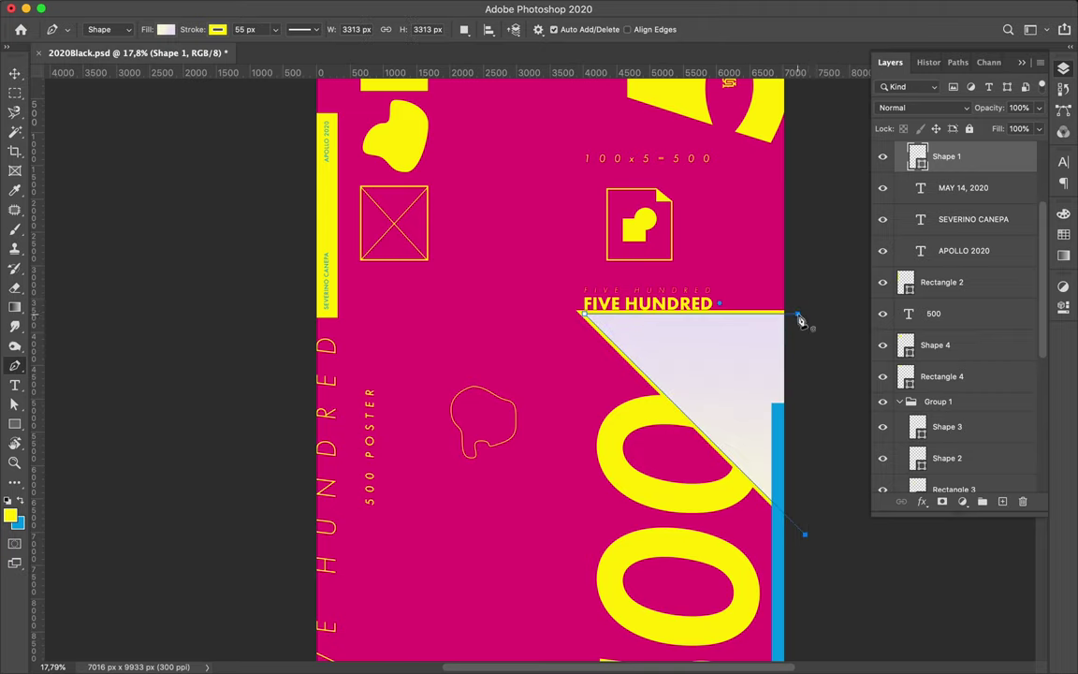
left_click(166, 29)
left_click(115, 106)
key("v")
scroll(798, 414, "down", 4)
scroll(722, 341, "up", 2)
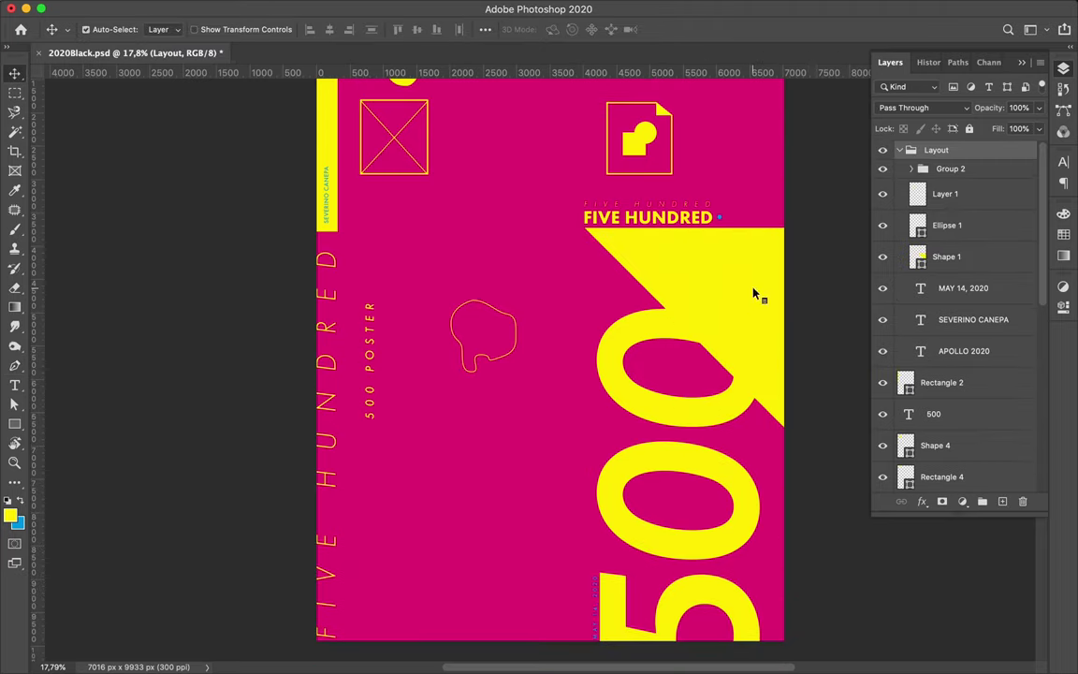
key("ctrl+j")
left_click_drag(761, 294, 778, 372)
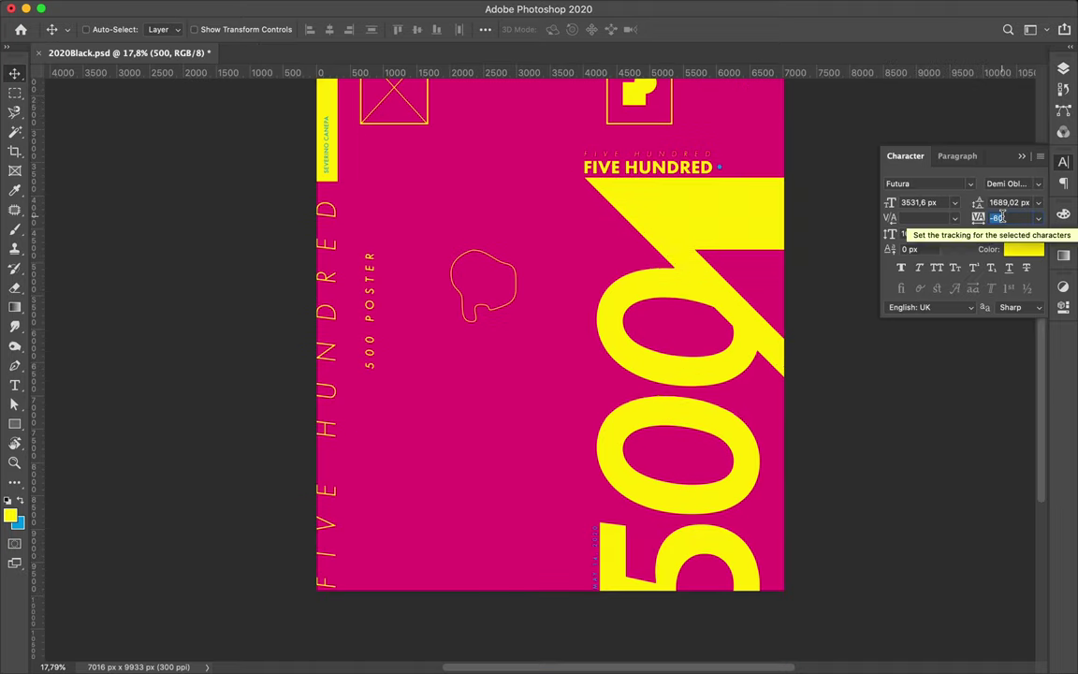
mouse_move(762, 248)
left_mouse_down()
mouse_move(823, 337)
mouse_move(730, 319)
left_mouse_up()
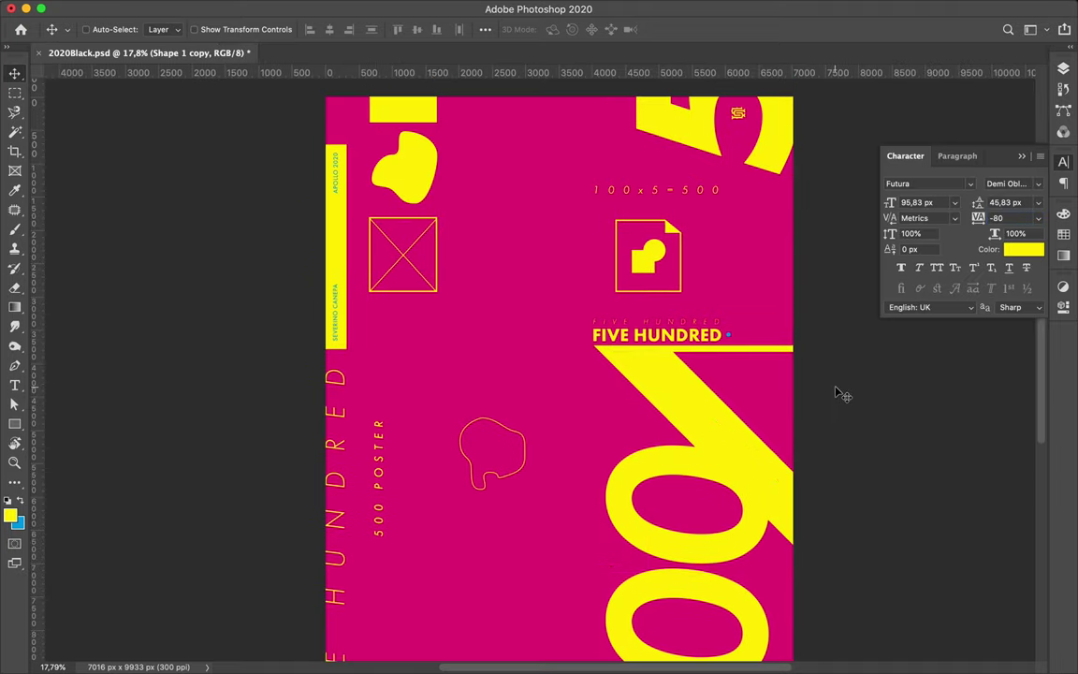
scroll(529, 429, "down", 1)
- Recolour the blue dot beside the heading magenta and move the yellow band below FIVE HUNDRED
left_click(728, 307)
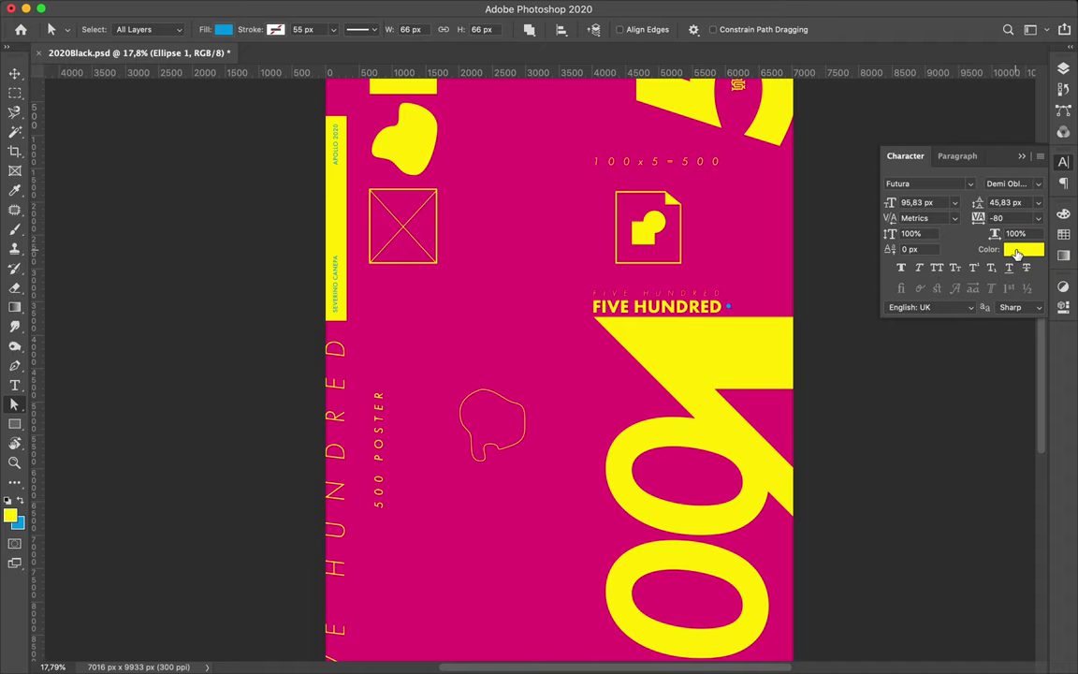
left_click(1024, 249)
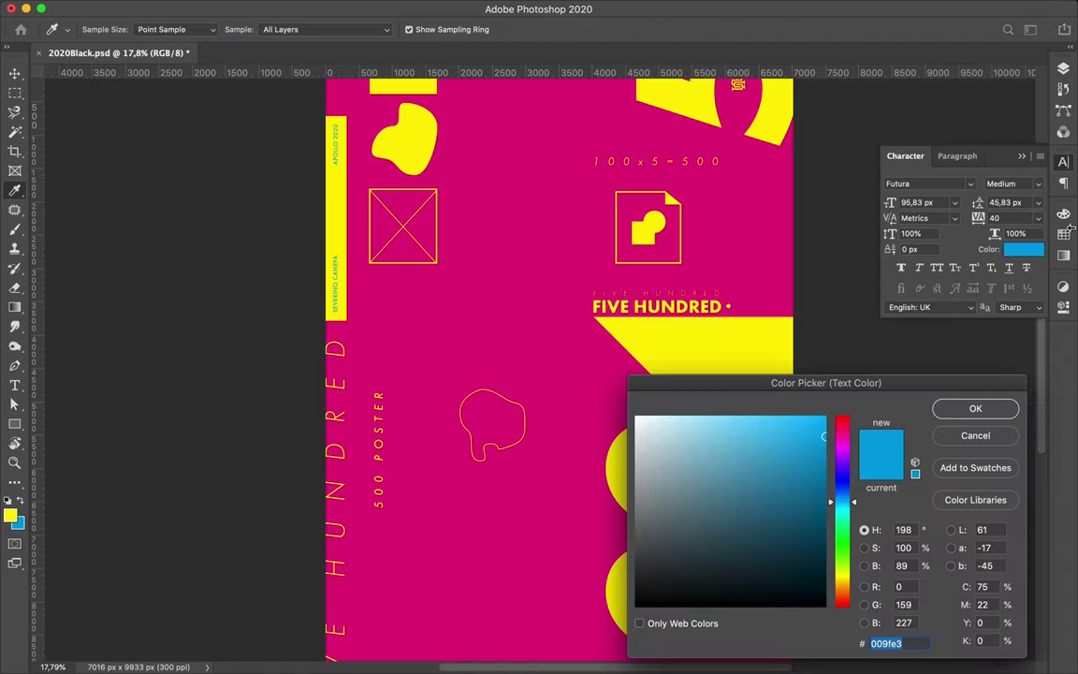
left_click(1063, 234)
left_click(1013, 300)
left_click(974, 409)
key("v")
mouse_move(780, 415)
left_mouse_down()
mouse_move(781, 443)
mouse_move(776, 327)
left_mouse_up()
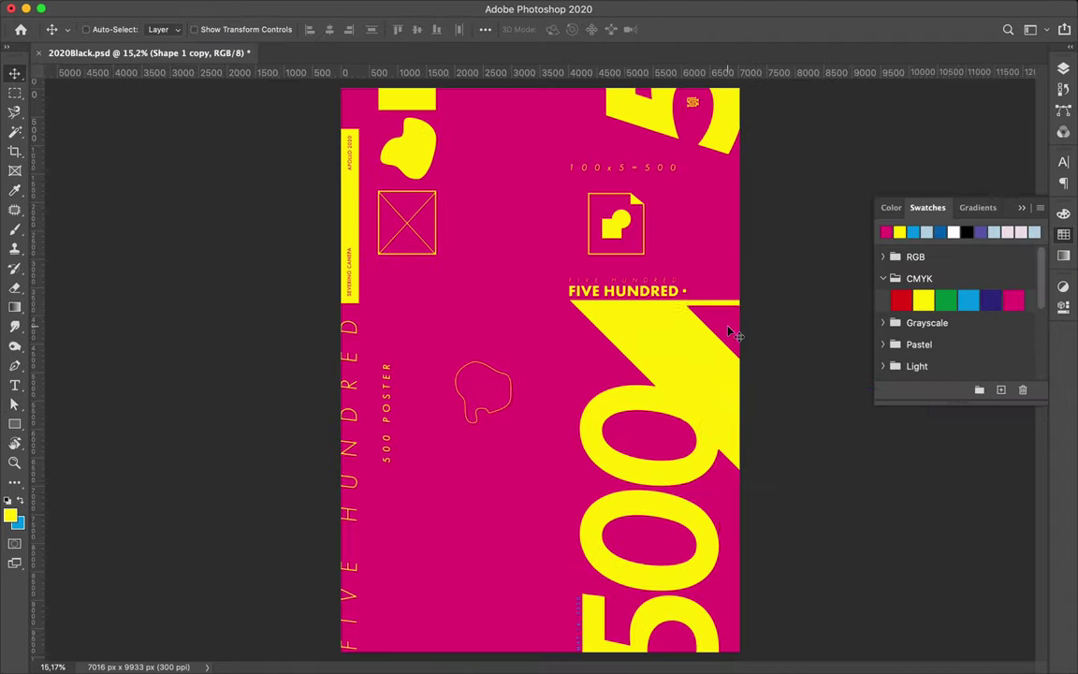
scroll(777, 325, "down", 3)
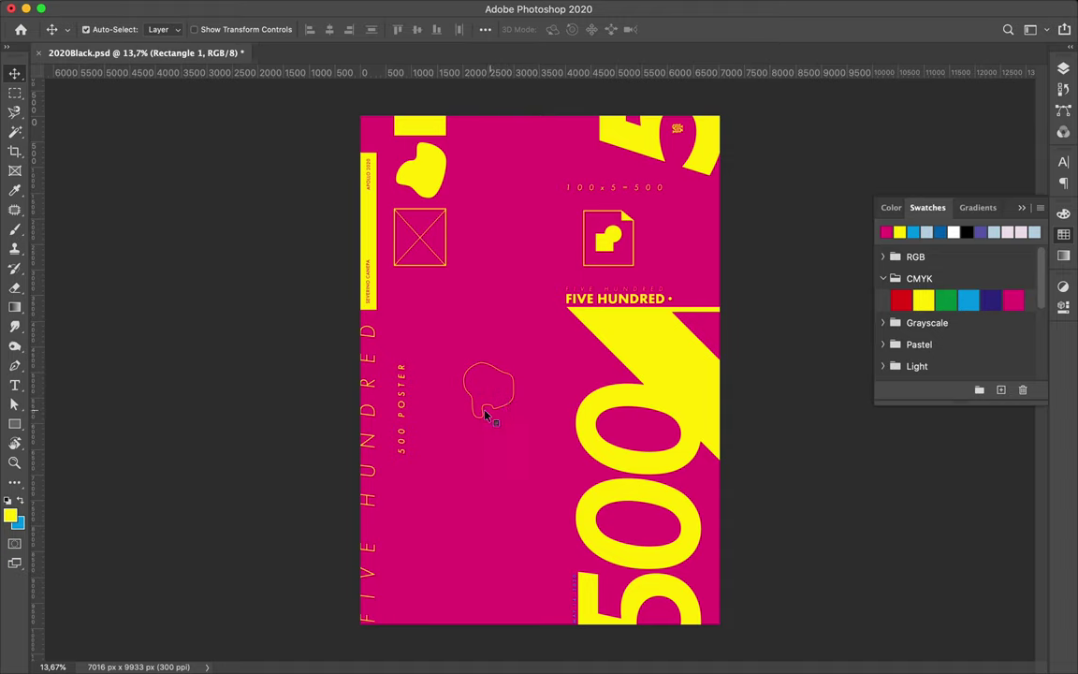
- Move the 500 POSTER text left and rotate it to read horizontally
left_click(1064, 162)
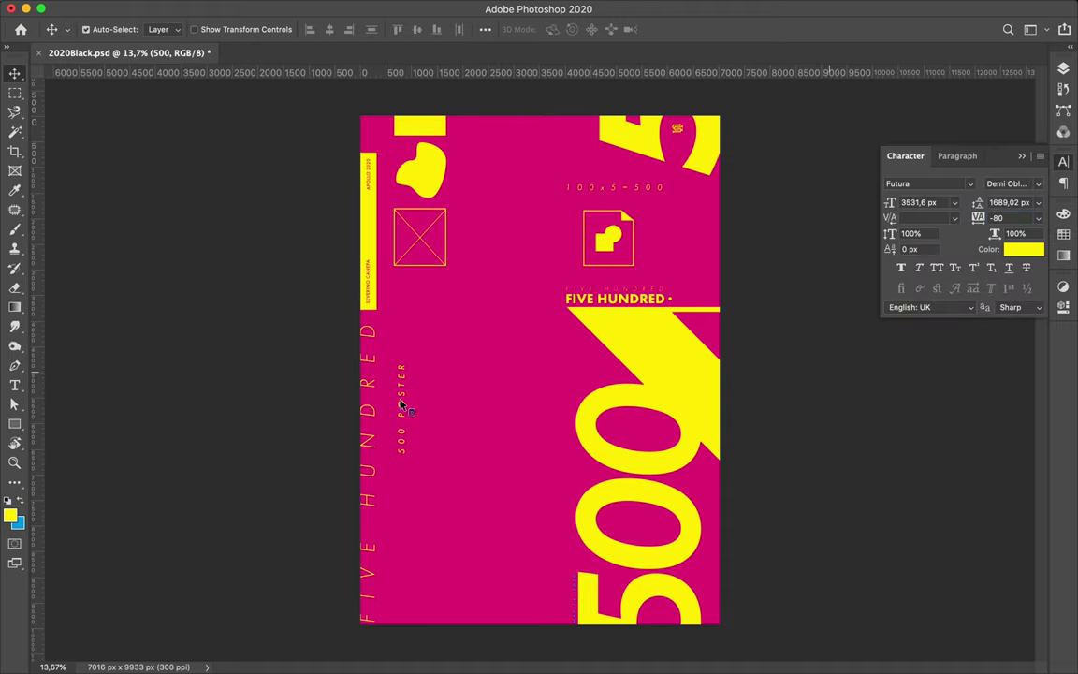
left_click_drag(538, 358, 409, 402)
key("ctrl+t")
left_click_drag(440, 439, 523, 365)
key("Return")
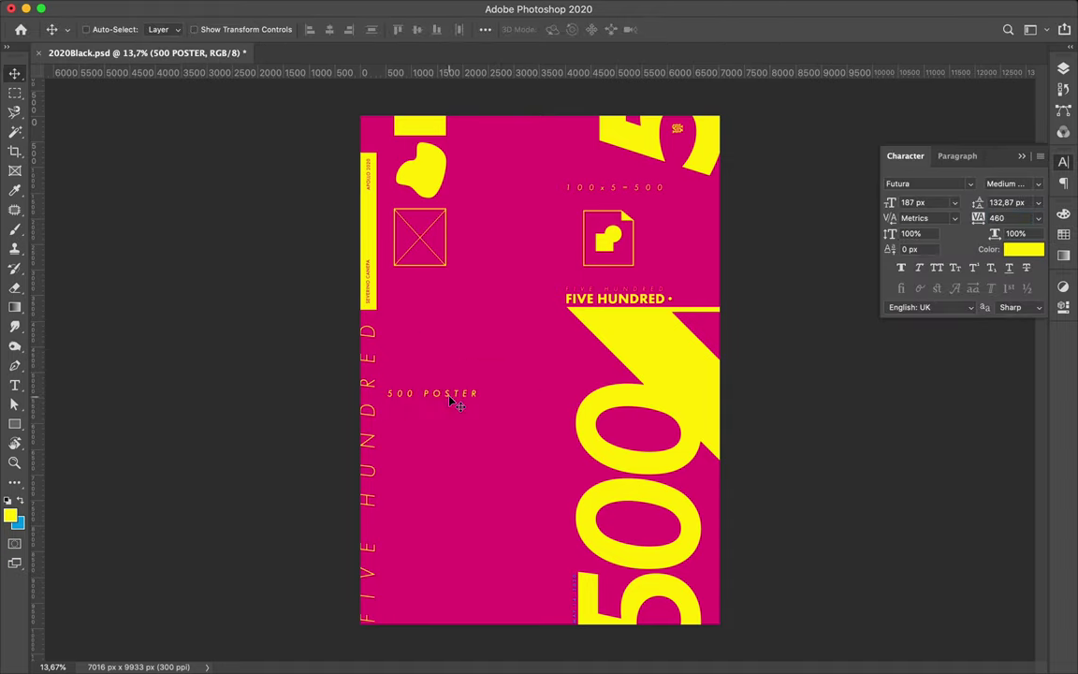
- Nudge 500 POSTER slightly and move the crossed-box icon beside the document icon
scroll(449, 400, "up", 2)
left_click_drag(412, 393, 423, 412)
scroll(416, 419, "down", 2)
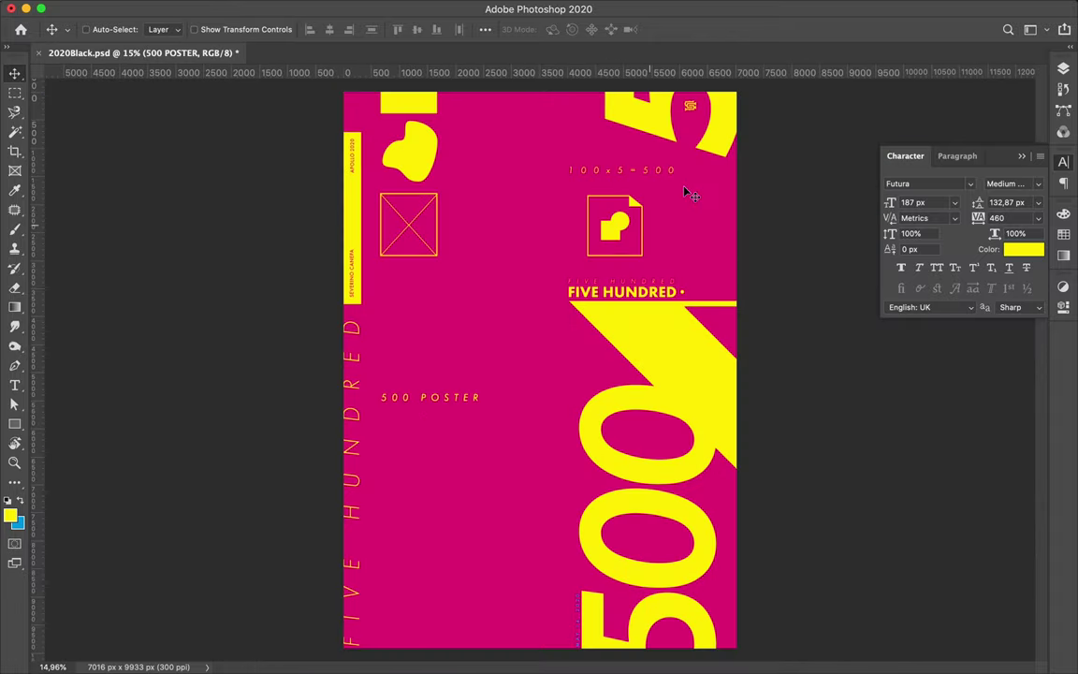
left_click(1063, 69)
left_click_drag(412, 225, 689, 228)
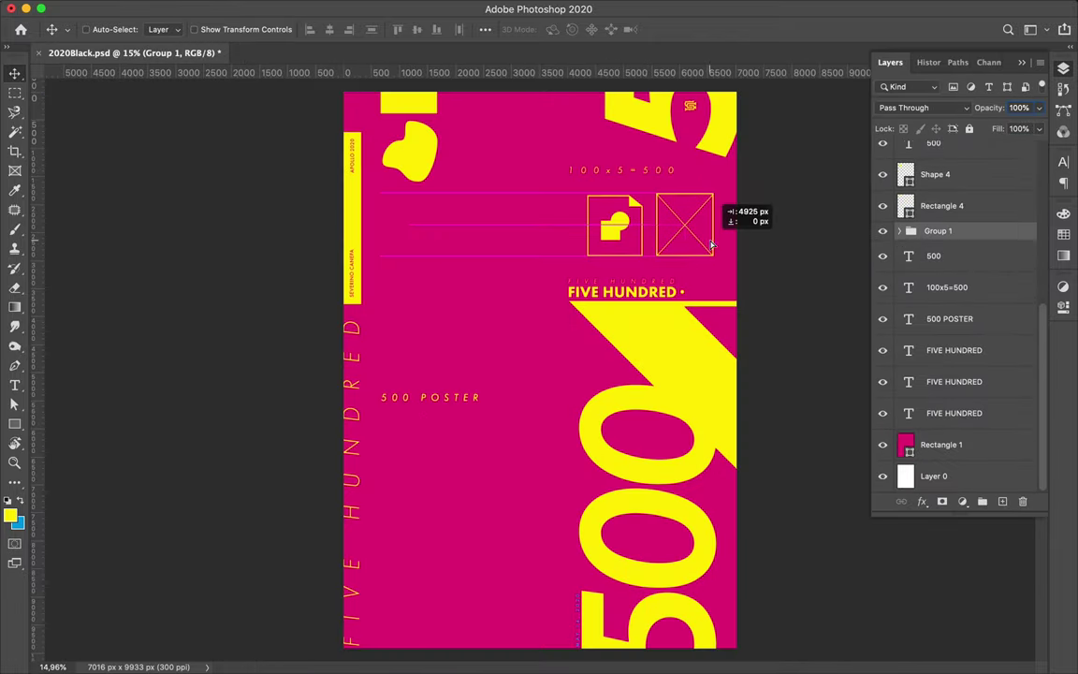
scroll(608, 224, "up", 3)
key("a")
left_click(581, 386)
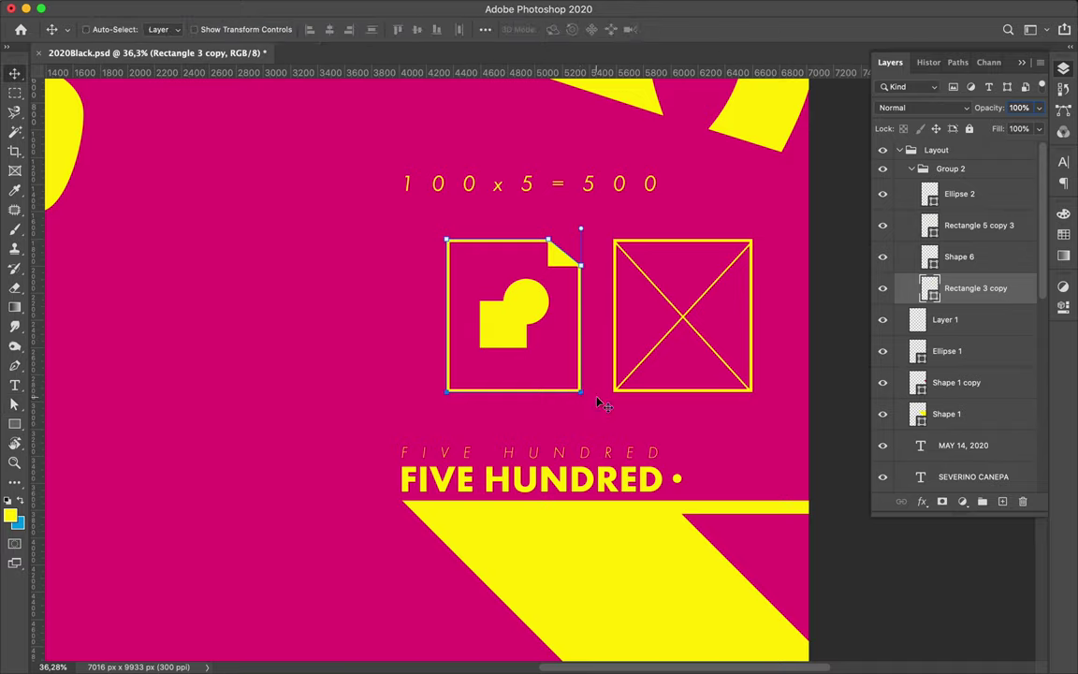
key("v")
scroll(599, 402, "down", 3)
- Enlarge the big yellow 500 text with Free Transform
left_click(946, 319)
scroll(495, 262, "up", 1)
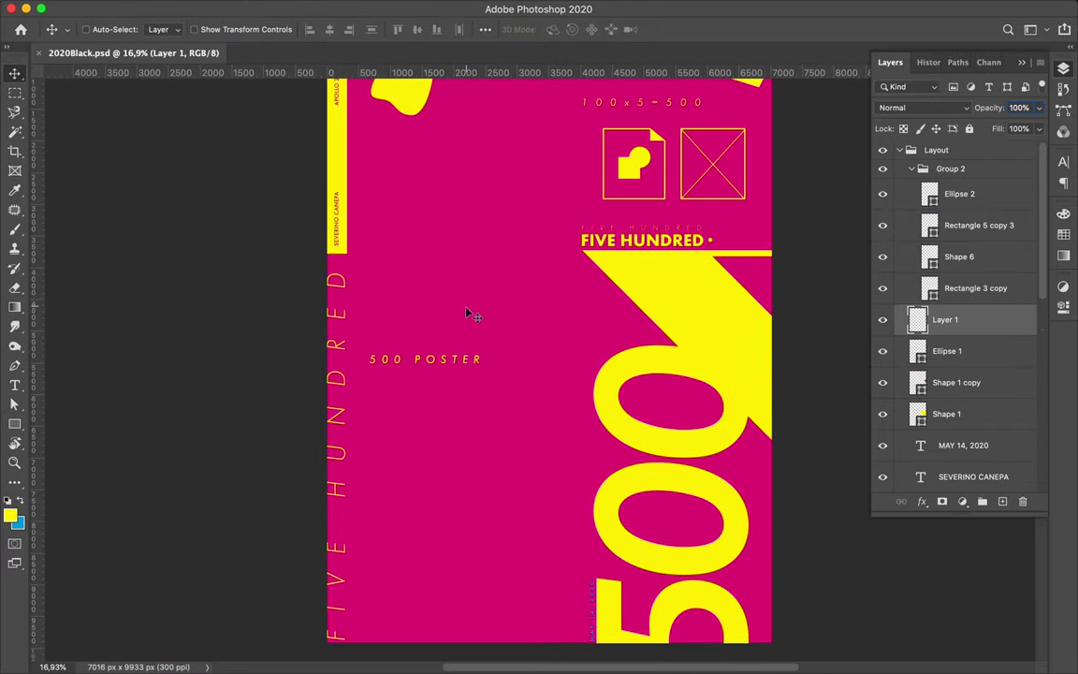
left_click(458, 366, "ctrl")
left_click(669, 439, "ctrl")
key("ctrl+semicolon")
key("ctrl+t")
left_click_drag(754, 512, 751, 512)
key("Return")
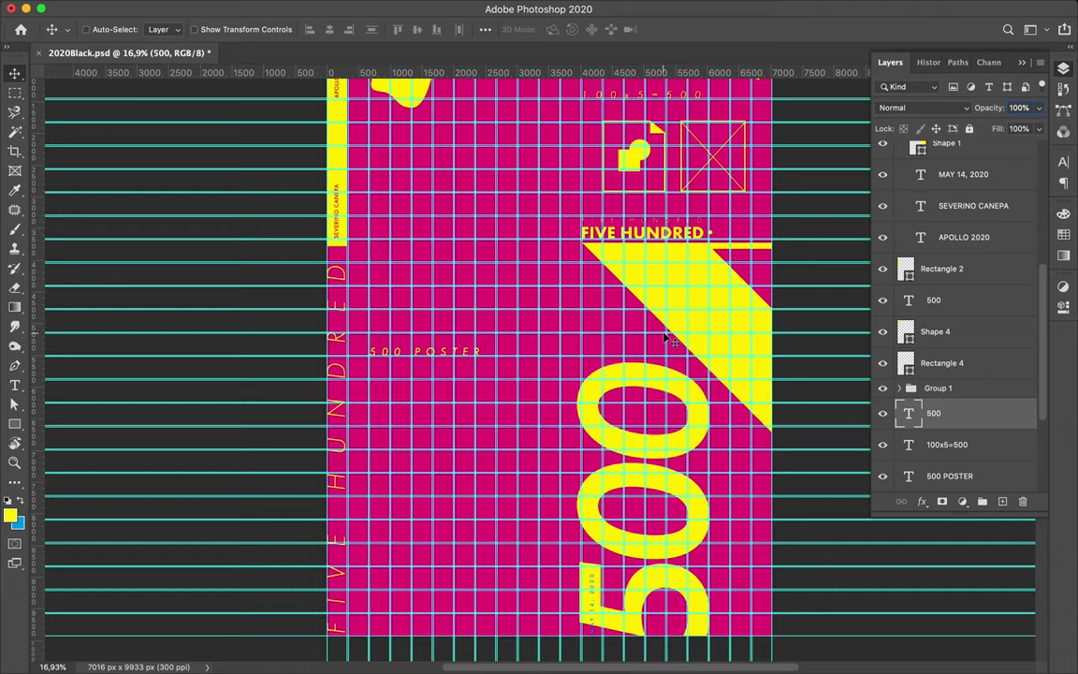
key("ctrl+h")
- Undo the stray blue shape and select the MAY 14, 2020 date text
scroll(655, 355, "up", 4)
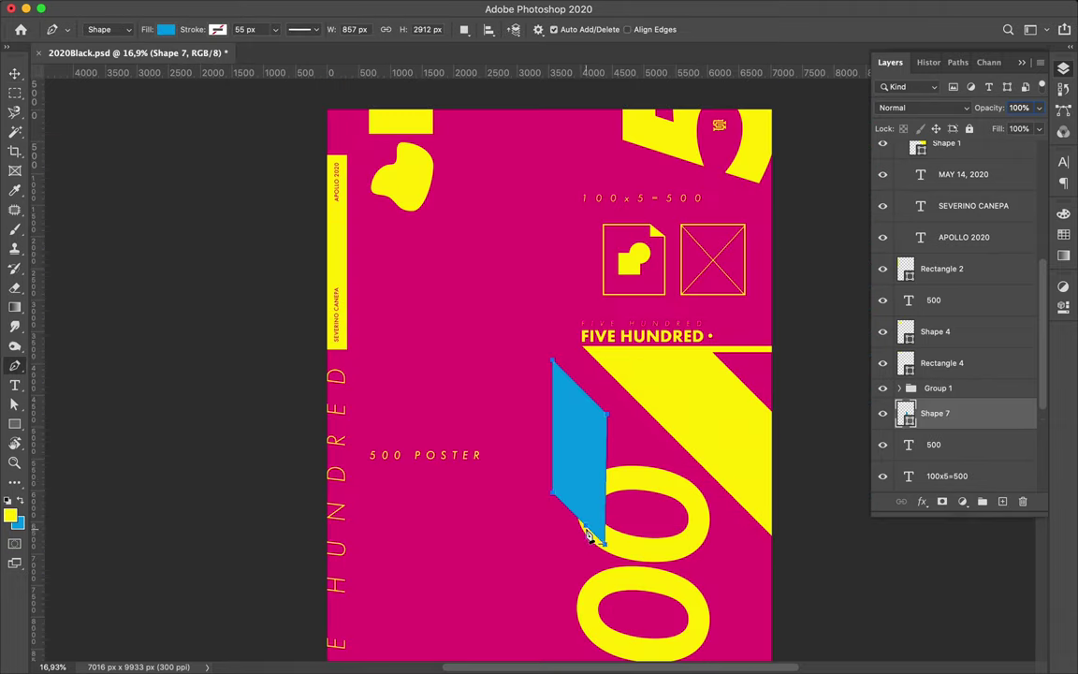
key("v")
scroll(585, 356, "down", 3)
left_click(536, 641, "super")
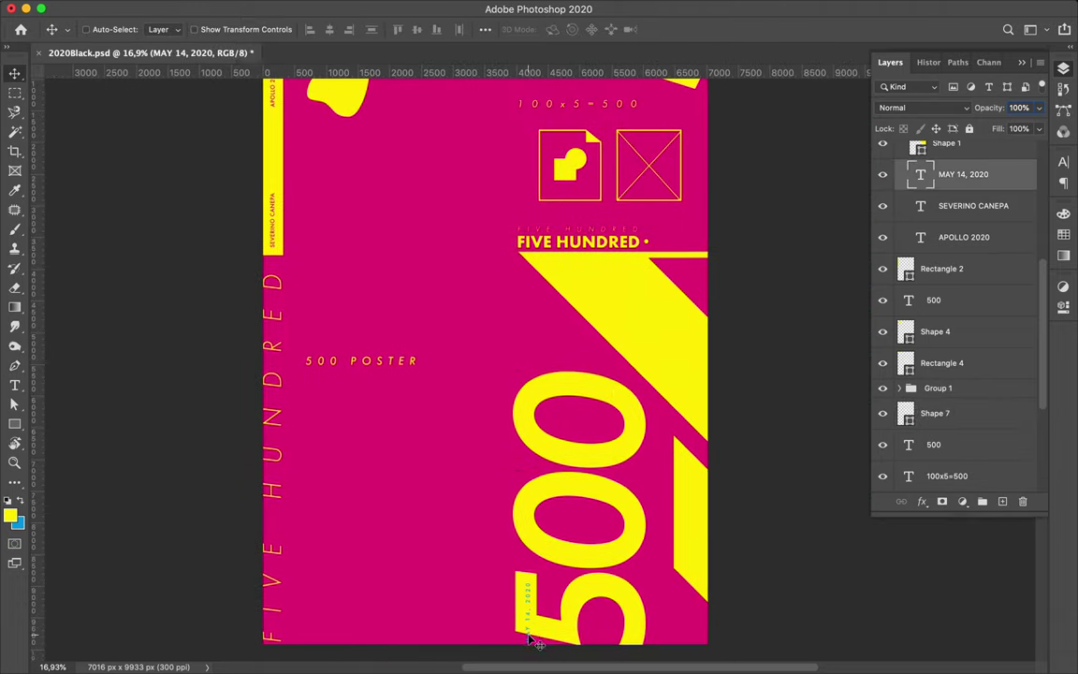
scroll(350, 407, "up", 3)
scroll(350, 407, "up", 1, "alt")
scroll(350, 407, "up", 2, "alt")
- Draw a small yellow square on the poster with the grid showing
mouse_move(293, 221)
left_mouse_down()
mouse_move(314, 242)
mouse_move(299, 217)
left_mouse_up()
key("v")
key("ctrl+h")
scroll(280, 225, "up", 3, "alt")
scroll(335, 215, "down", 2, "alt")
scroll(631, 165, "up", 3, "alt")
scroll(679, 154, "down", 3, "alt")
- Copy the small square to other grid spots, including the lower left and bottom
left_click_drag(565, 348, 614, 355)
scroll(602, 361, "up", 3, "alt")
scroll(604, 350, "down", 3, "alt")
scroll(603, 350, "down", 2)
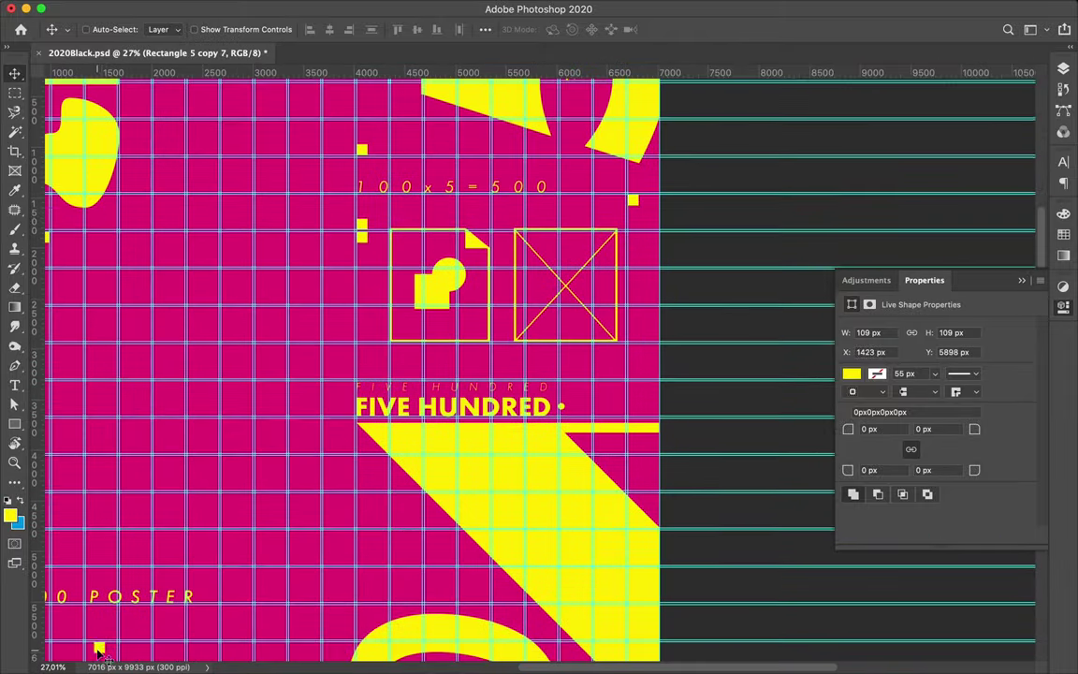
left_click_drag(361, 236, 379, 506)
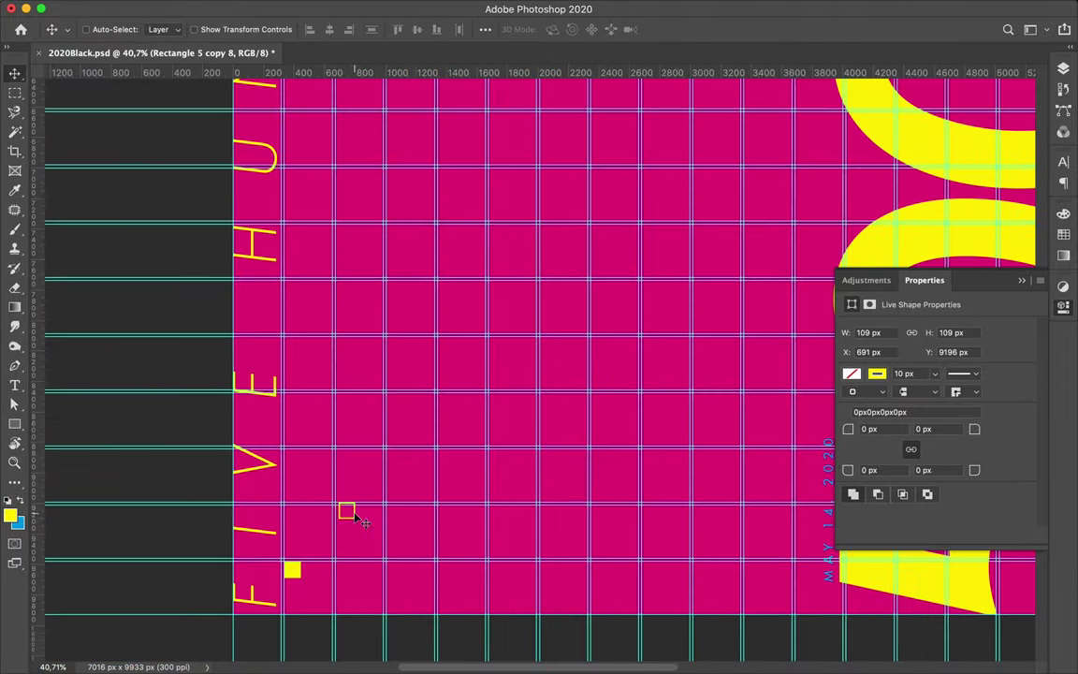
left_click_drag(637, 575, 638, 574)
scroll(637, 574, "up", 3, "alt")
scroll(588, 321, "down", 5, "alt")
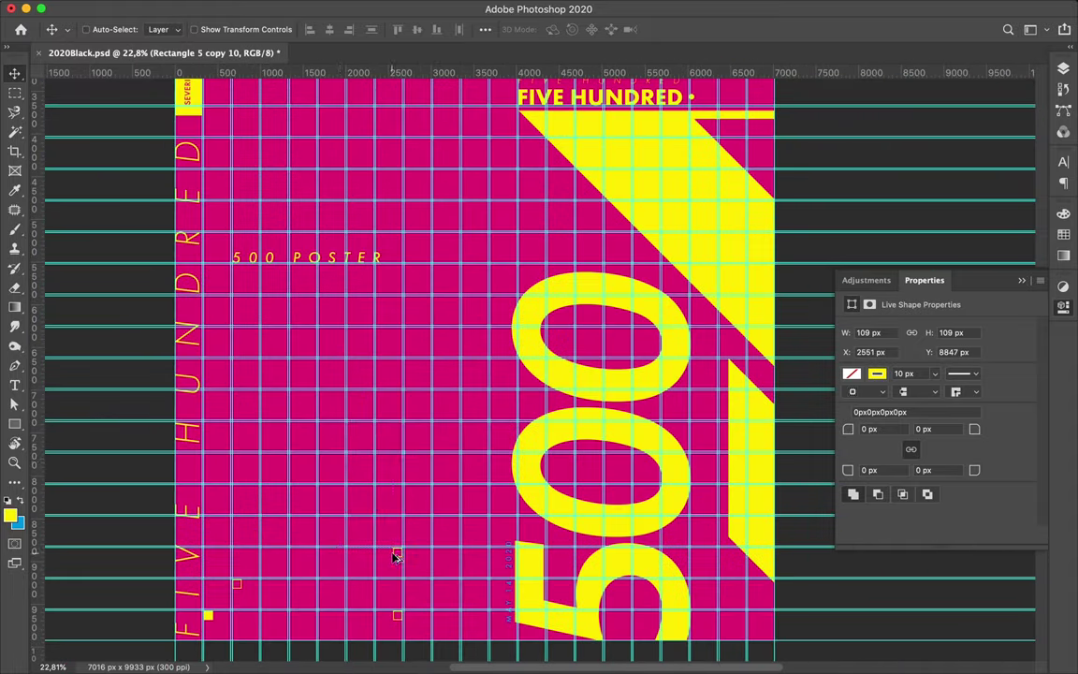
scroll(397, 559, "up", 4, "alt")
scroll(315, 493, "down", 3, "alt")
scroll(341, 446, "up", 5, "alt")
- Move the ring up to the top left and fill it yellow
key("u")
scroll(340, 446, "down", 2, "alt")
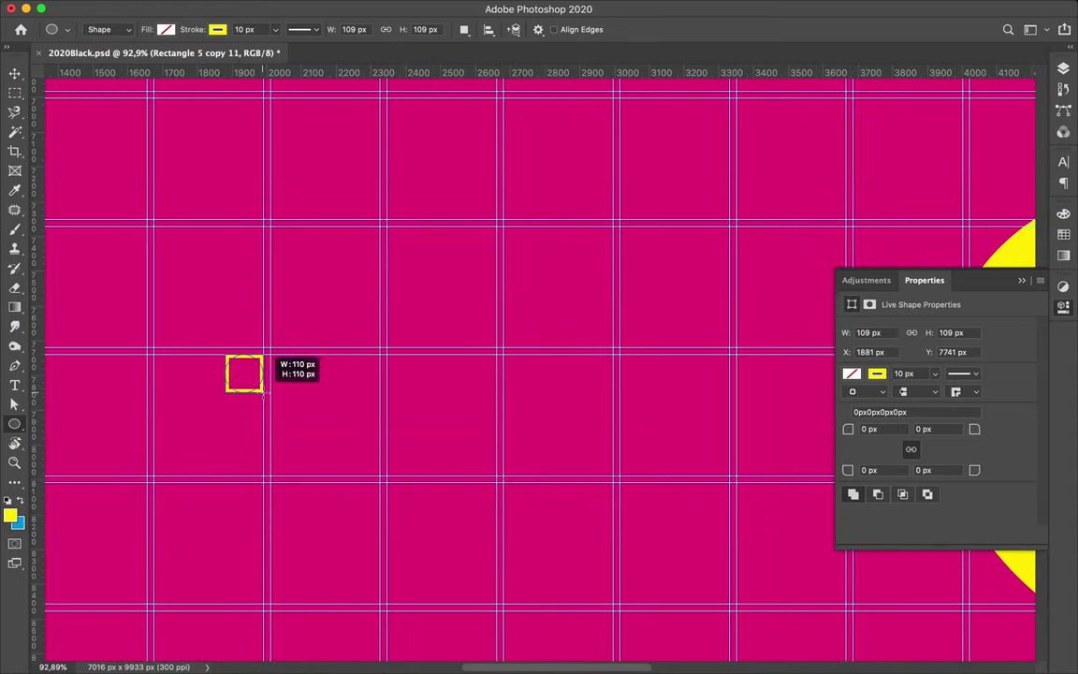
key("v")
left_click_drag(210, 351, 145, 358)
scroll(141, 325, "down", 4, "alt")
scroll(337, 164, "up", 2, "alt")
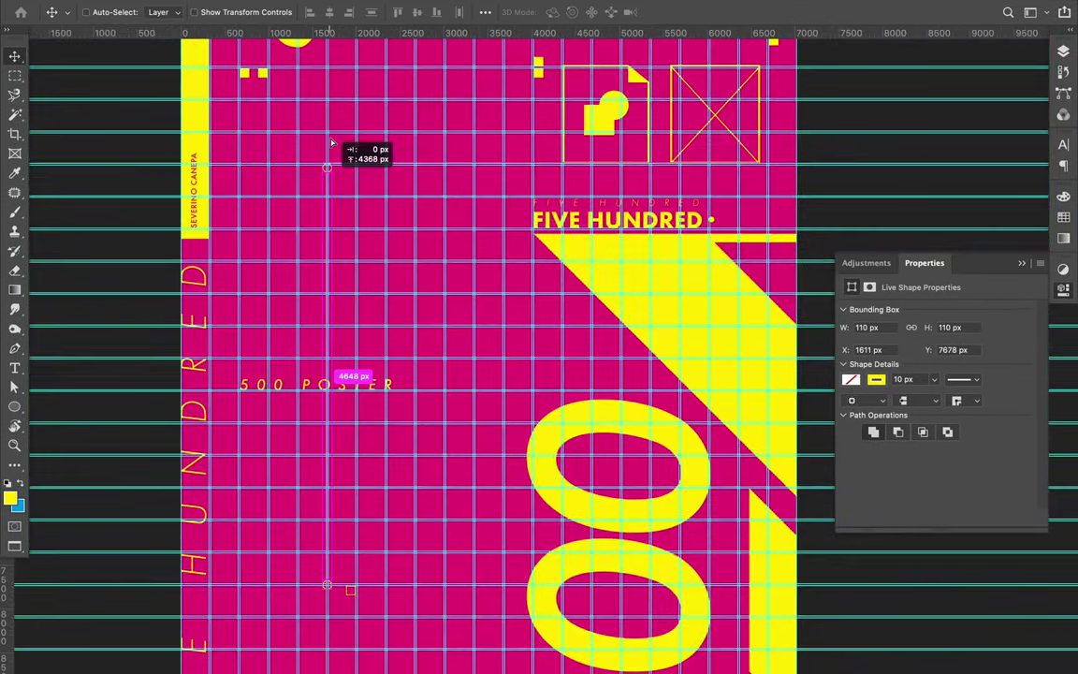
scroll(342, 110, "up", 2, "alt")
left_click_drag(131, 329, 164, 192)
left_click_drag(61, 169, 72, 173)
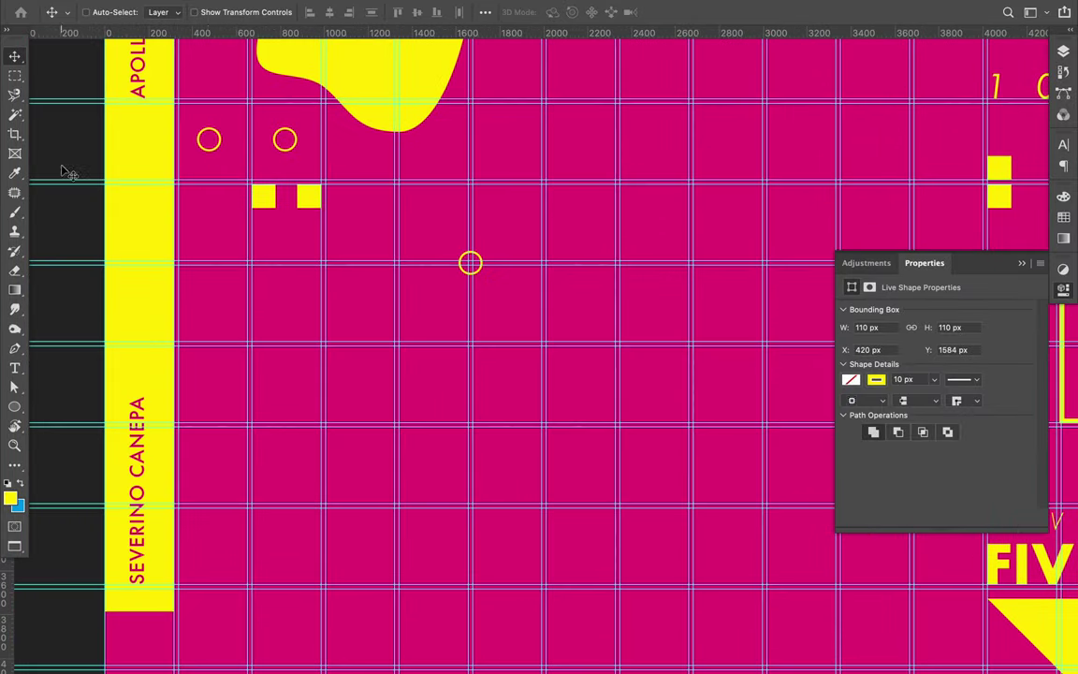
key("a")
left_click(240, 14)
left_click(181, 88)
- Draw a short yellow-stroked line near the top left
key("p")
left_click(389, 212)
left_click(448, 210)
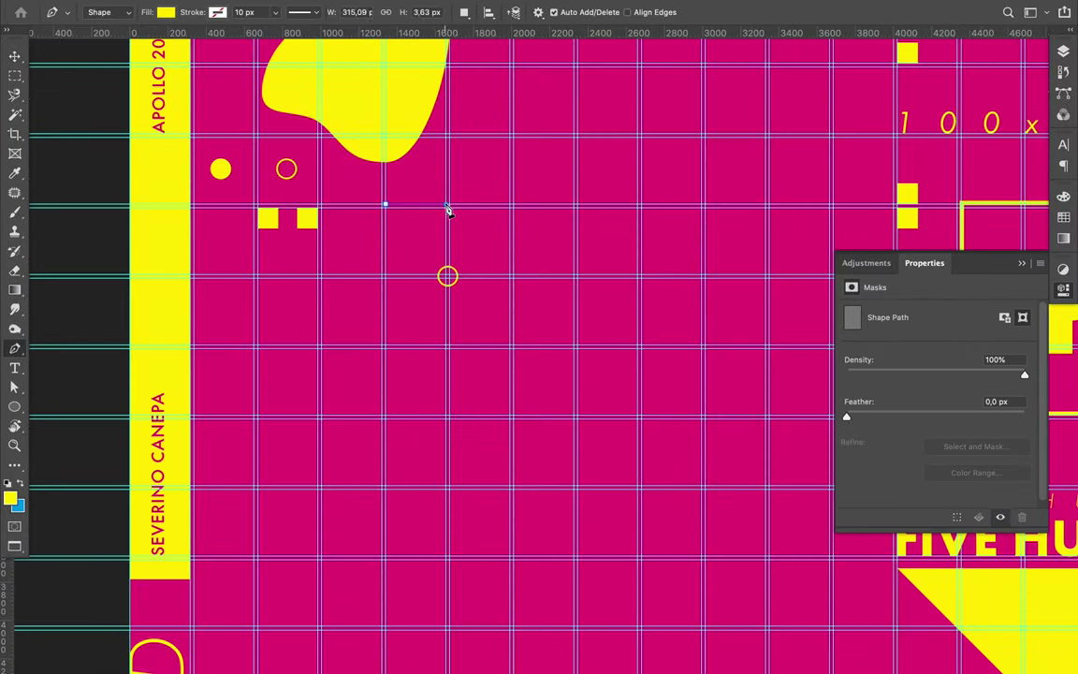
key("a")
left_click(218, 12)
key("v")
- Hide the guides and select the small vertical date text
scroll(433, 212, "up", 2, "alt")
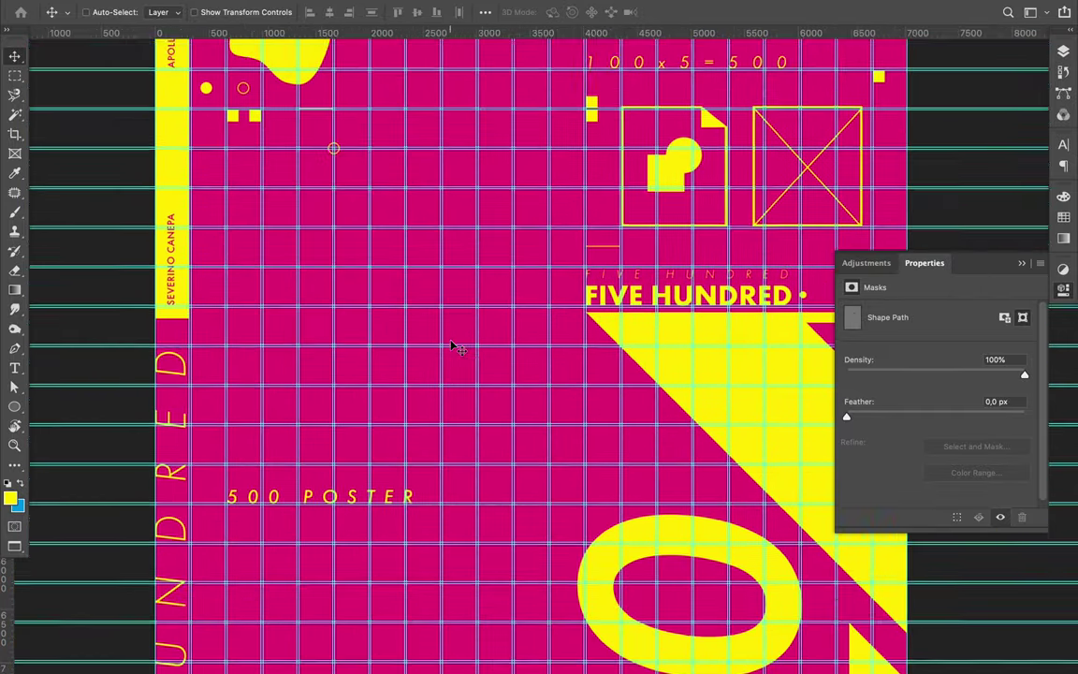
scroll(452, 351, "down", 10)
key("ctrl+semicolon")
left_click(588, 491, "ctrl")
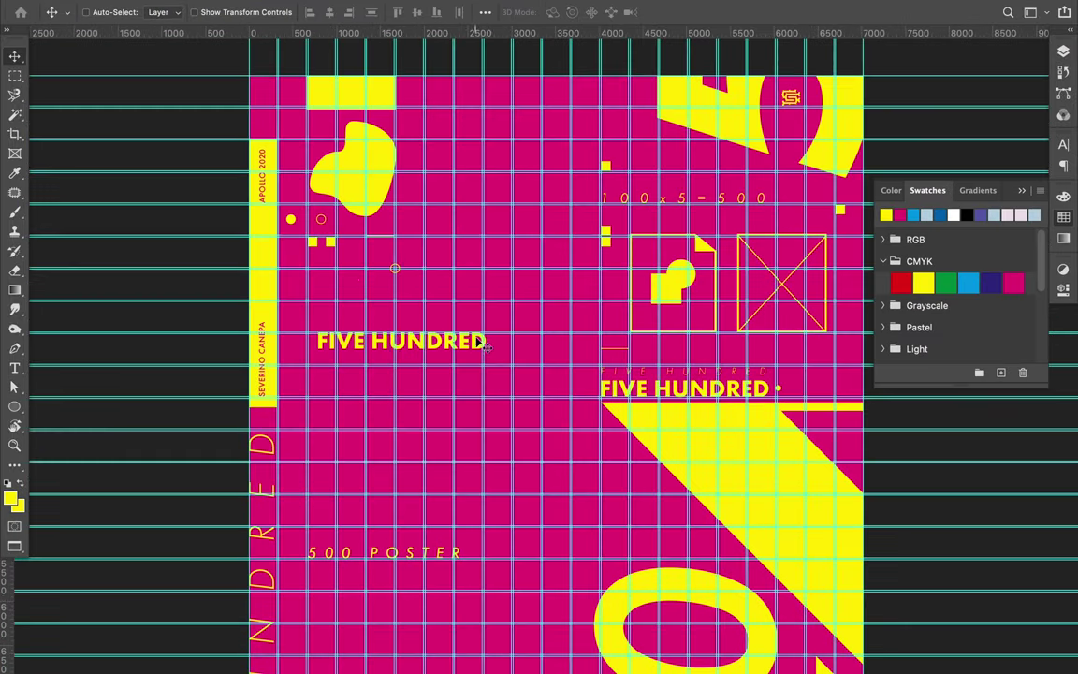
- Commit the rotated FIVE HUNDRED text and select its font size value
key("Return")
left_click(1063, 145)
left_click(922, 185)
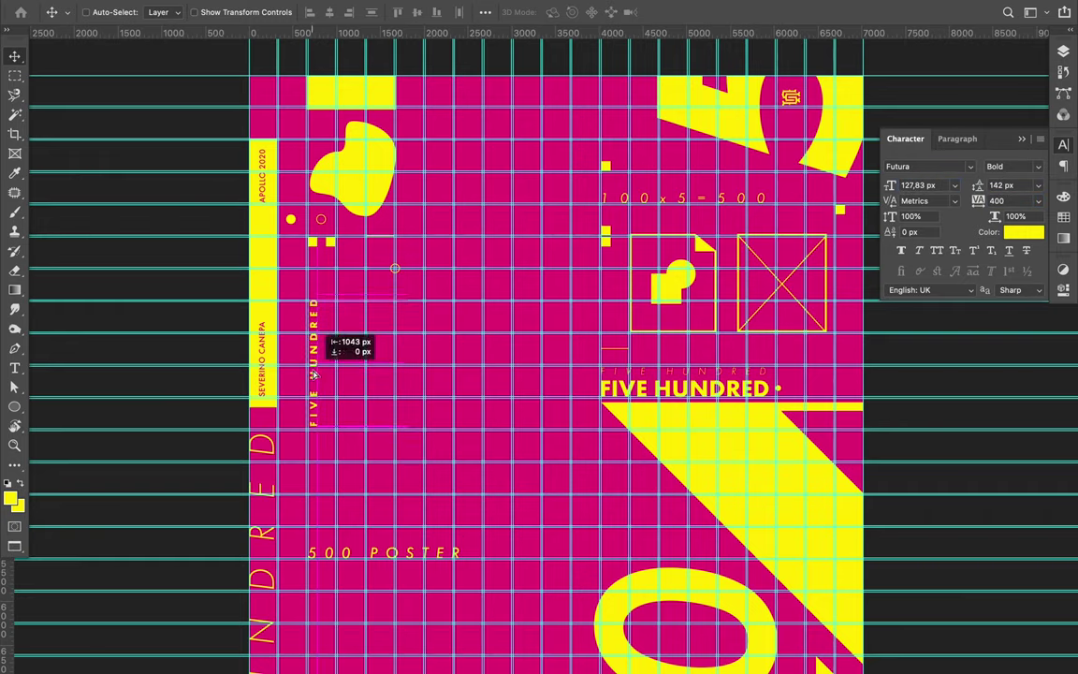
scroll(313, 376, "down", 5)
scroll(511, 232, "up", 4)
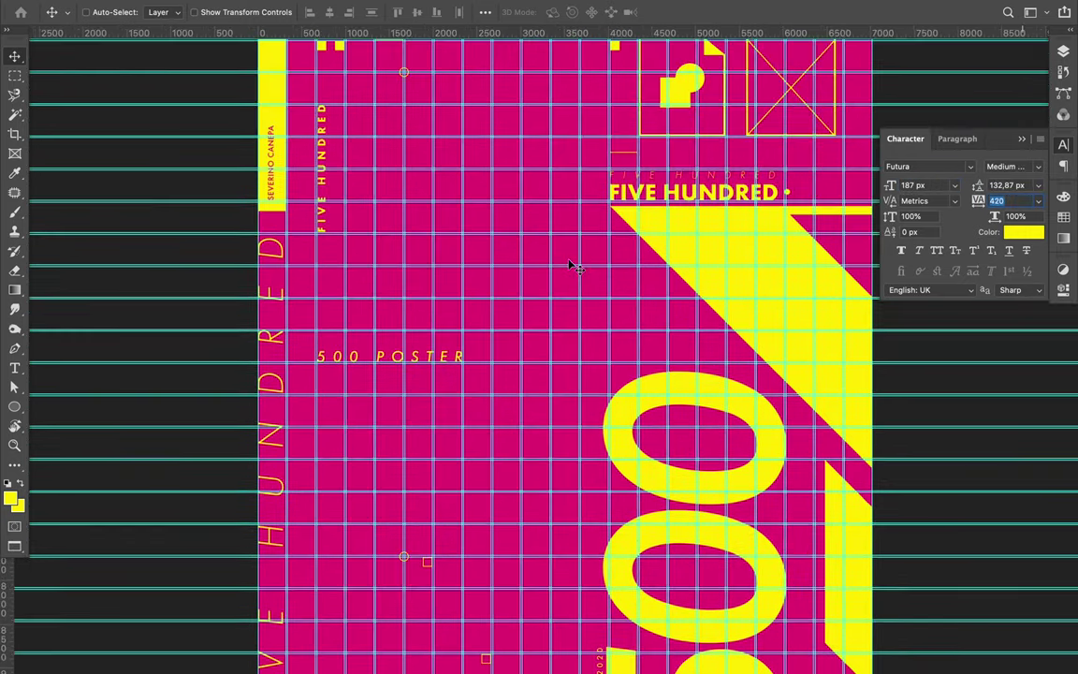
scroll(593, 176, "up", 3)
- Shift the thin italic FIVE HUNDRED heading and diagonal slightly right
left_click(593, 176, "ctrl")
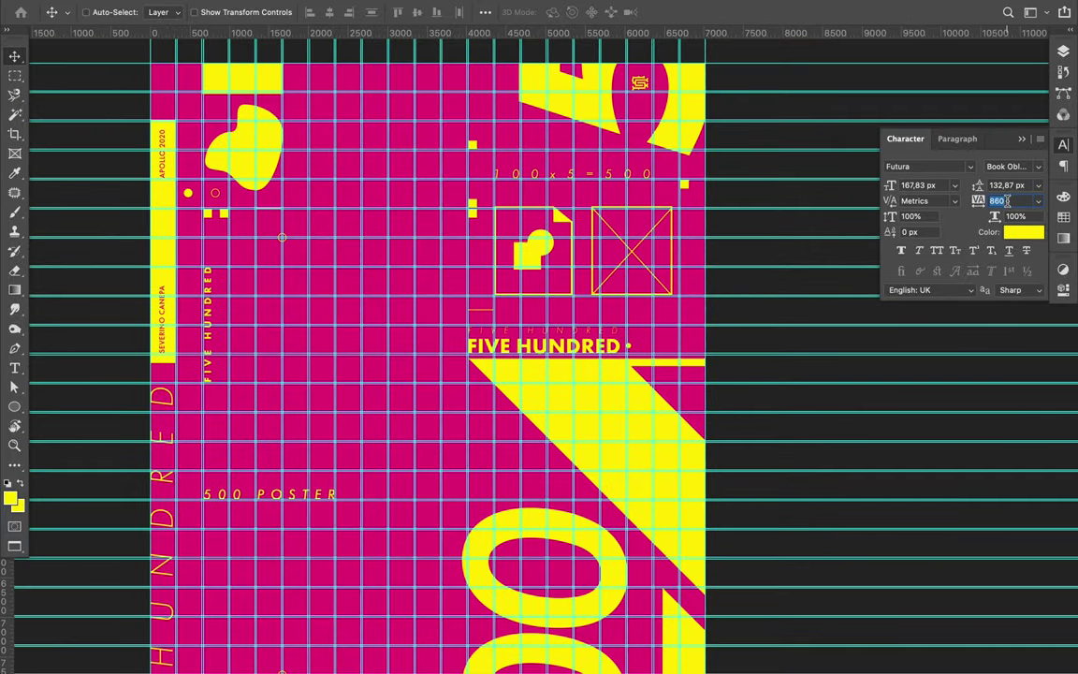
left_click_drag(663, 383, 603, 387)
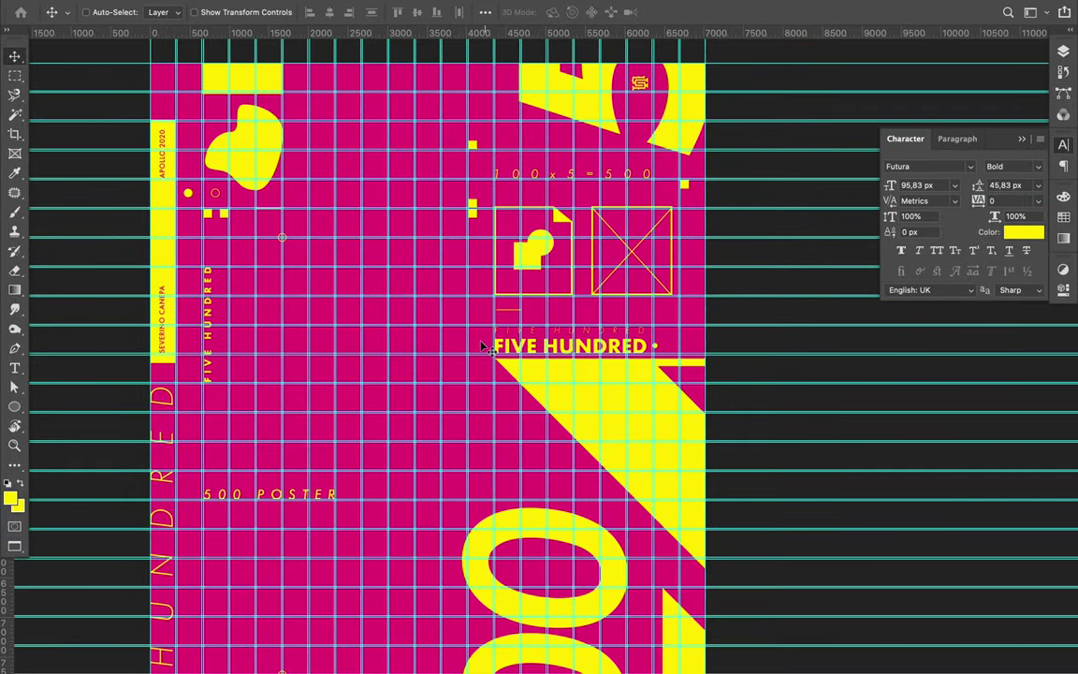
scroll(506, 313, "down", 3)
left_click_drag(483, 585, 505, 562)
scroll(521, 386, "down", 2)
scroll(521, 387, "up", 5)
- Edit the FIVE HUNDRED heading's letter spacing in the Character settings
left_click(1063, 51)
left_click(999, 201)
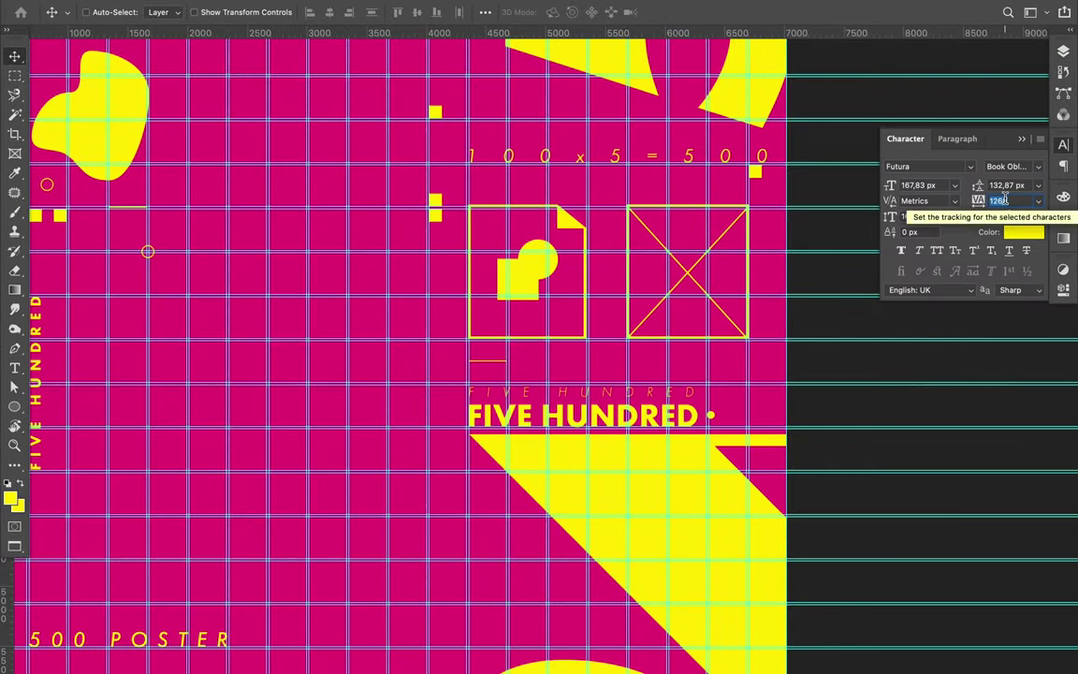
scroll(523, 370, "down", 3)
scroll(522, 371, "down", 2)
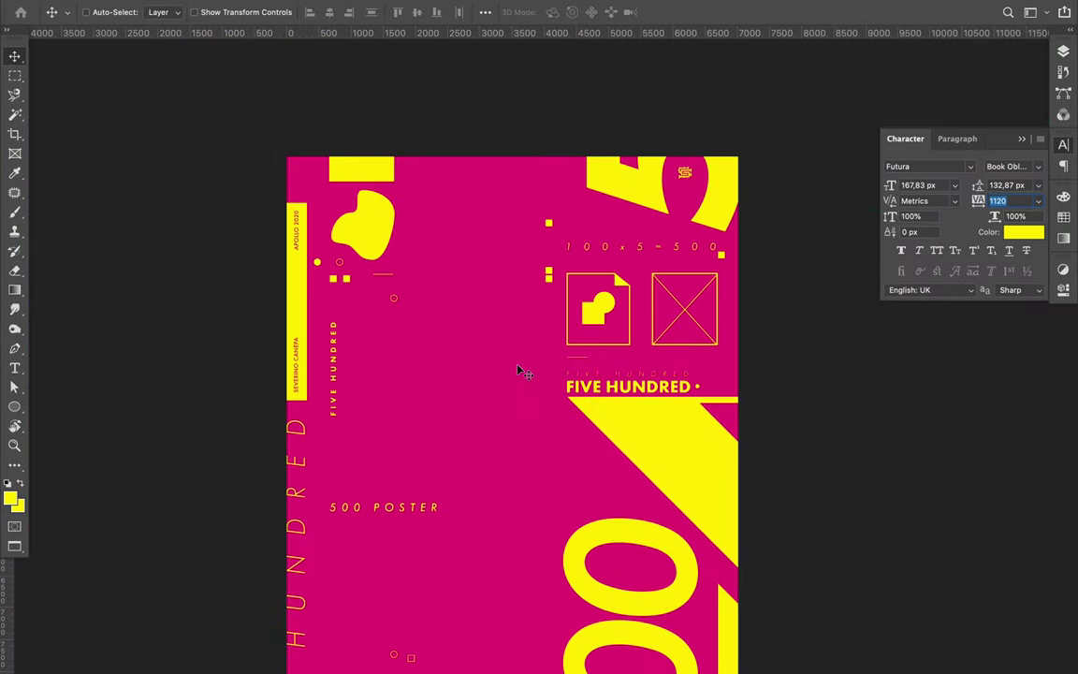
scroll(429, 366, "up", 3)
scroll(409, 347, "up", 5)
scroll(409, 347, "down", 3)
scroll(409, 349, "down", 3)
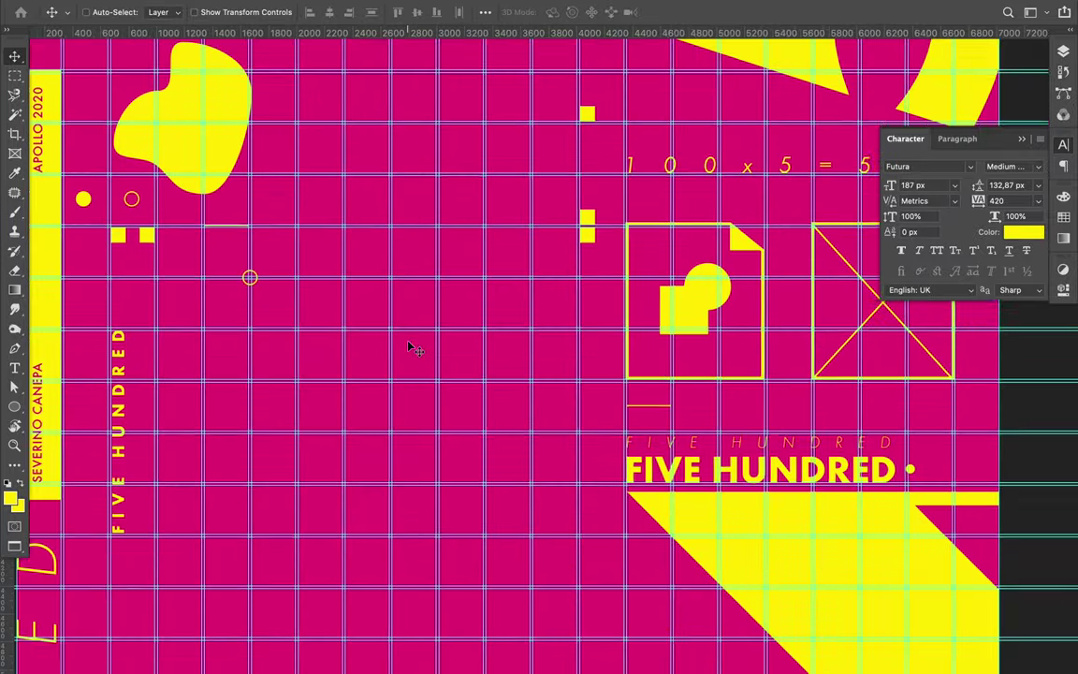
scroll(409, 349, "left", 3)
- Rotate the short yellow line upright and stretch it taller
key("ctrl+t")
left_click_drag(412, 349, 298, 337)
key("Return")
scroll(405, 401, "up", 2)
key("ctrl+t")
mouse_move(202, 349)
left_mouse_down()
mouse_move(202, 384)
mouse_move(241, 365)
left_mouse_up()
key("Return")
key("f")
key("ctrl+semicolon")
key("ctrl+semicolon")
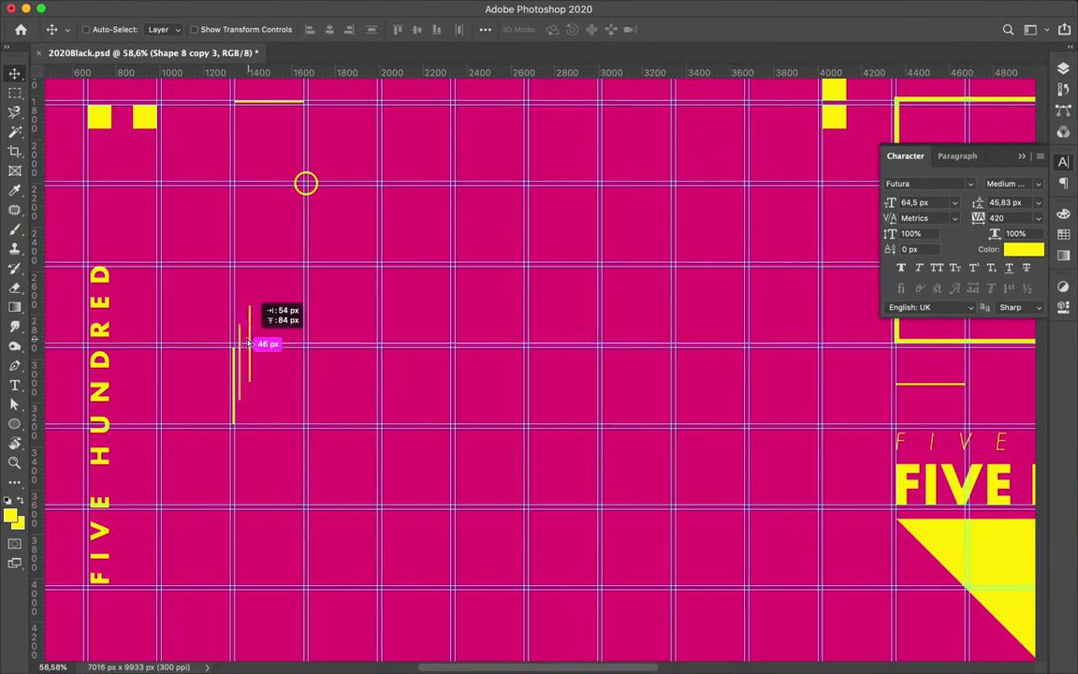
scroll(292, 345, "down", 3)
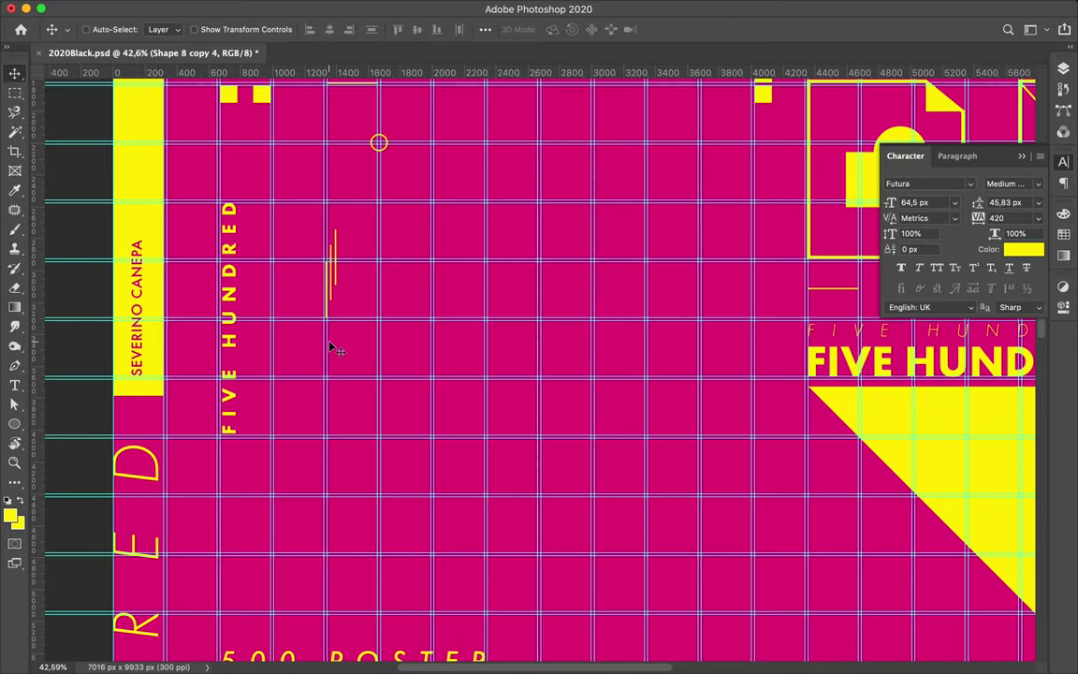
- Draw a small outline circle beside the vertical text and copy it toward the top right
left_click_drag(332, 372, 326, 373)
key("v")
scroll(318, 373, "down", 3)
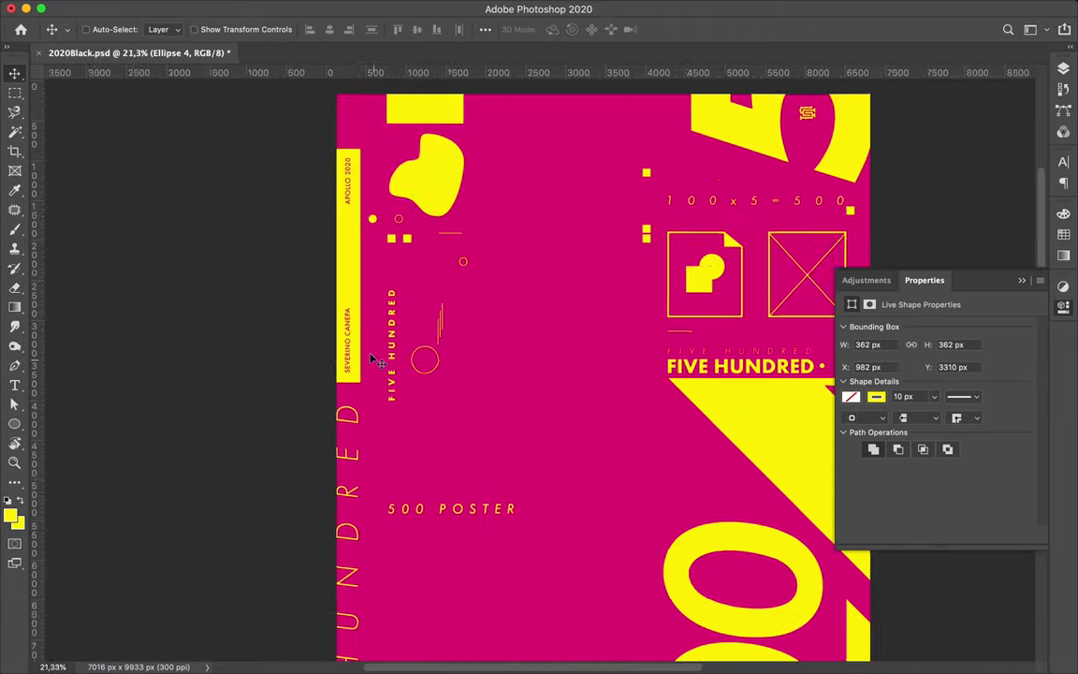
left_click_drag(265, 354, 489, 120, "alt")
scroll(506, 147, "up", 3)
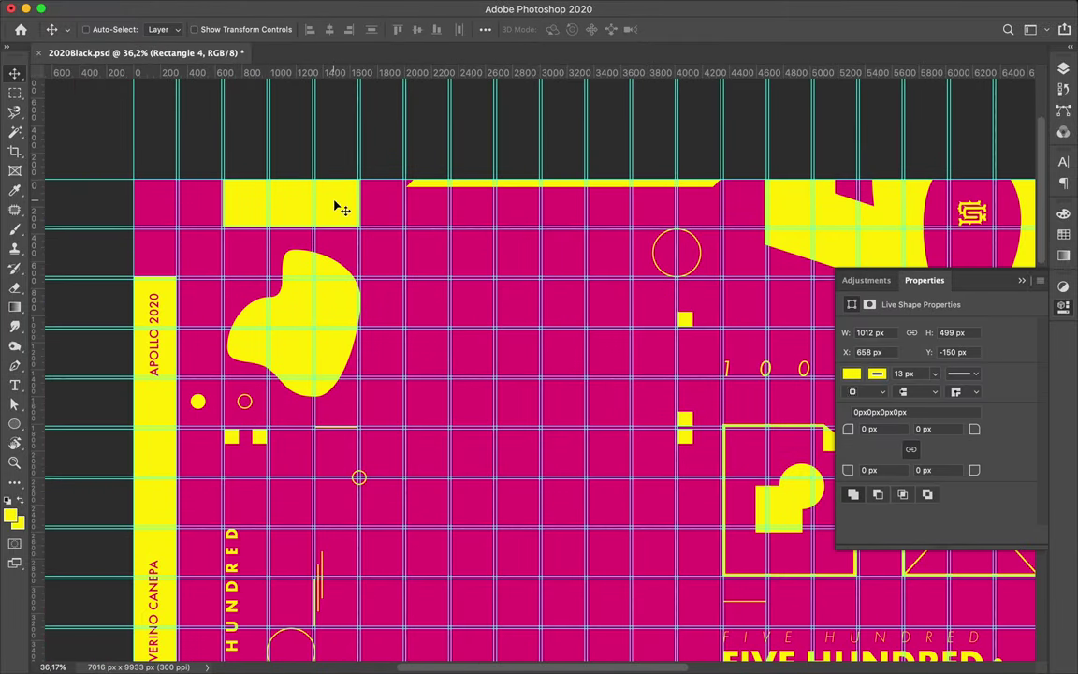
scroll(337, 208, "down", 2)
- Raise the yellow top-edge bar and duplicate it along the top edge
left_click_drag(401, 196, 400, 161)
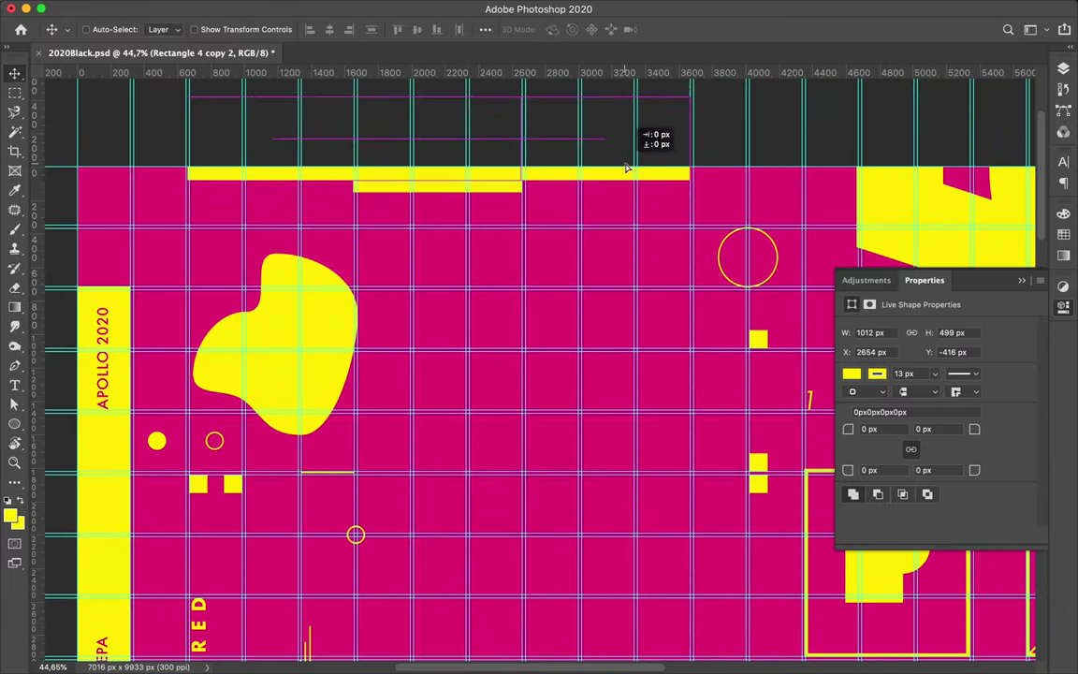
mouse_move(631, 163)
left_mouse_down()
mouse_move(794, 181)
mouse_move(121, 221)
left_mouse_up()
scroll(355, 164, "down", 2)
scroll(355, 164, "down", 1)
scroll(356, 163, "down", 1)
- Fill the circle with a yellow gradient fading to transparent
key("u")
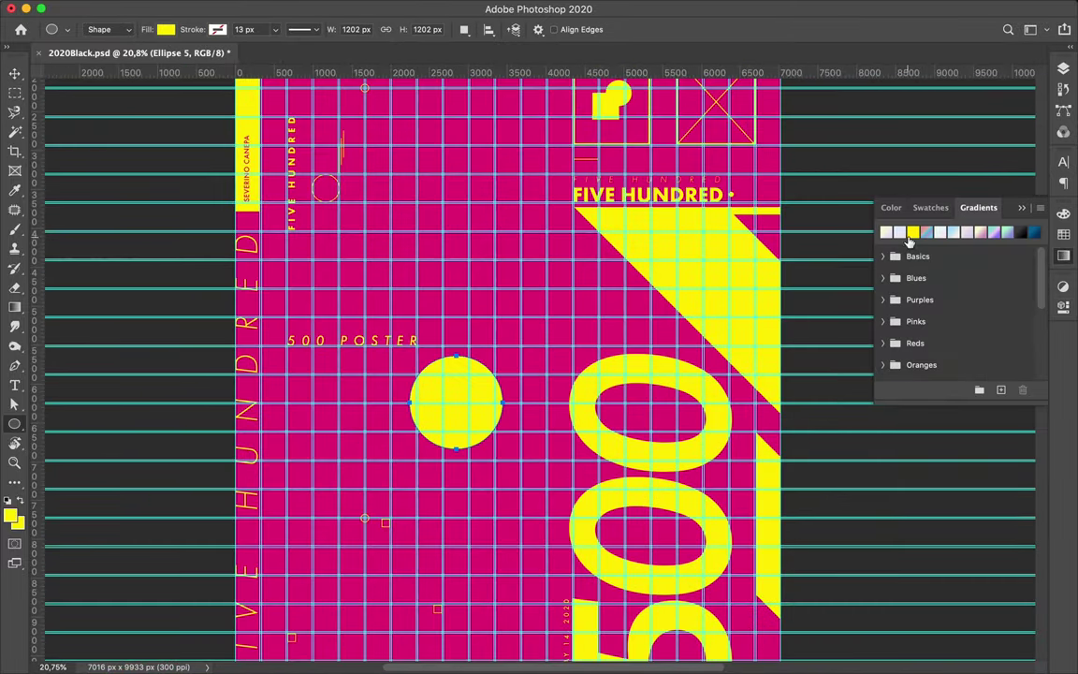
left_click(892, 209)
left_click(978, 207)
left_click(166, 29)
left_click(130, 58)
double_click(69, 230)
key("Return")
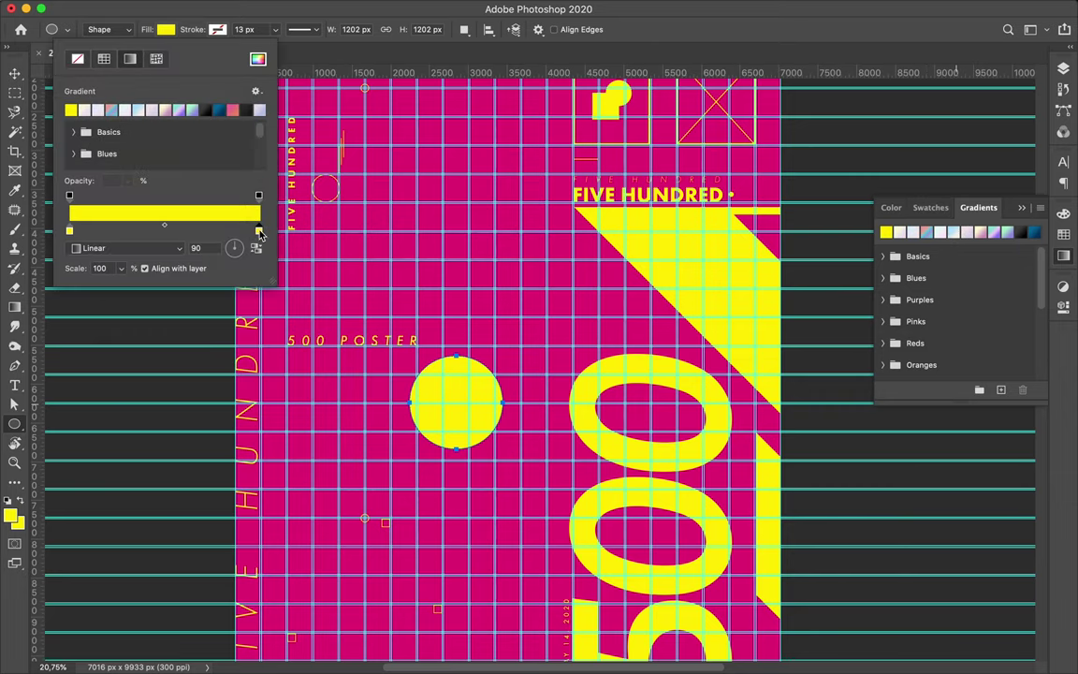
left_click(63, 199)
key("Return")
- Duplicate the glow circle to the left and apply a Mosaic pixelate filter to the copy
key("v")
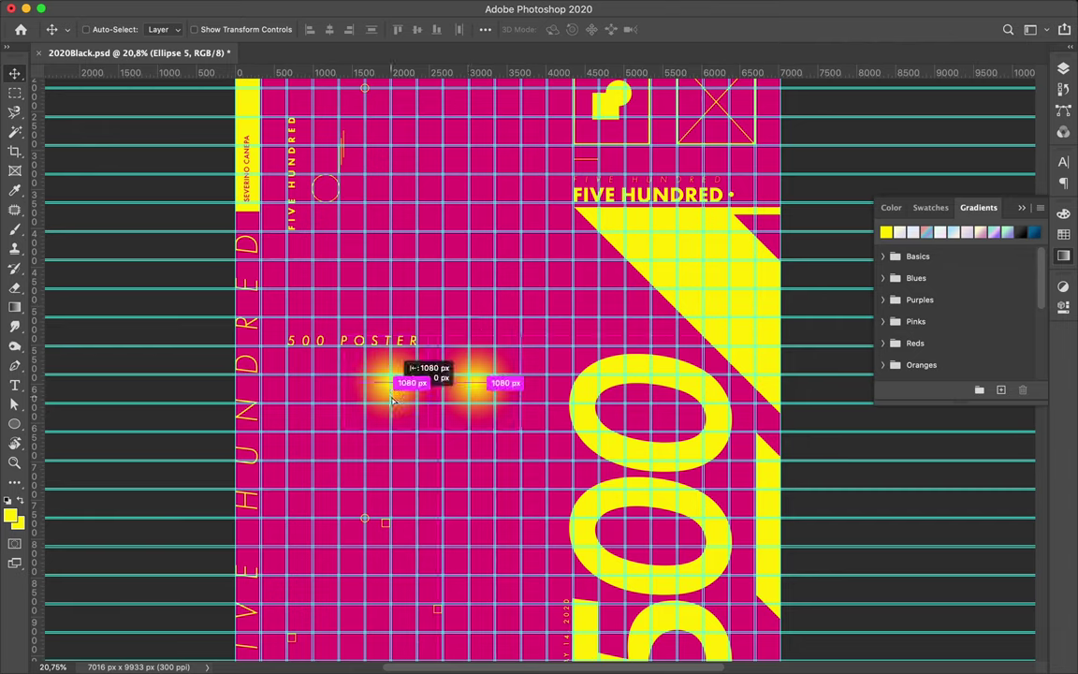
left_click_drag(427, 356, 361, 356, "alt")
left_click(350, 8)
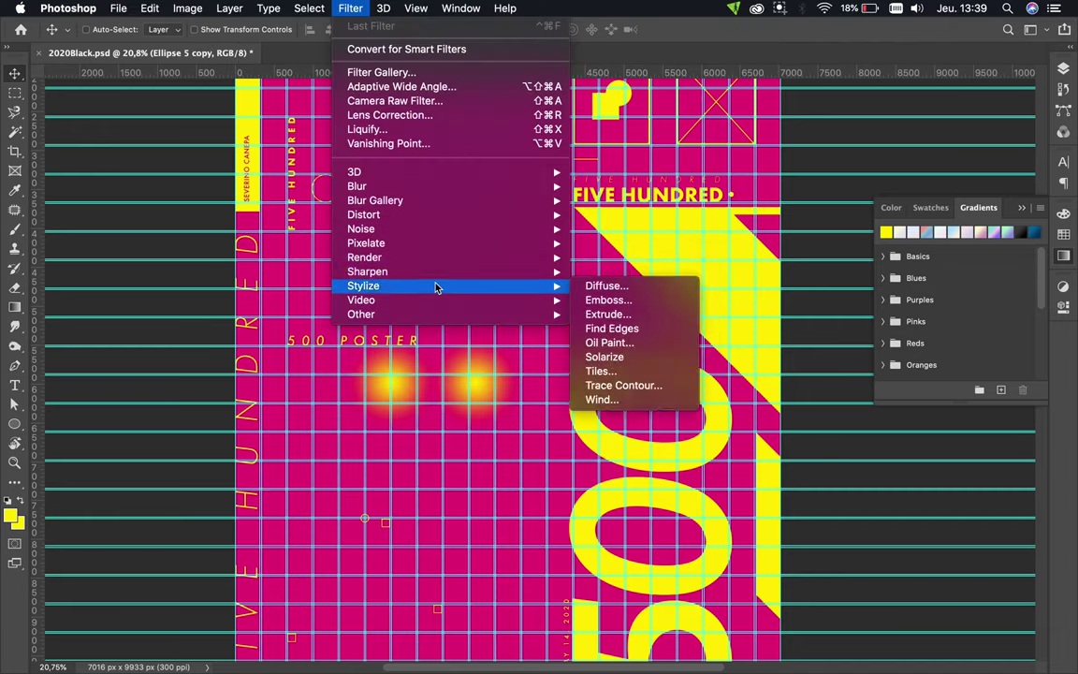
left_click(613, 314)
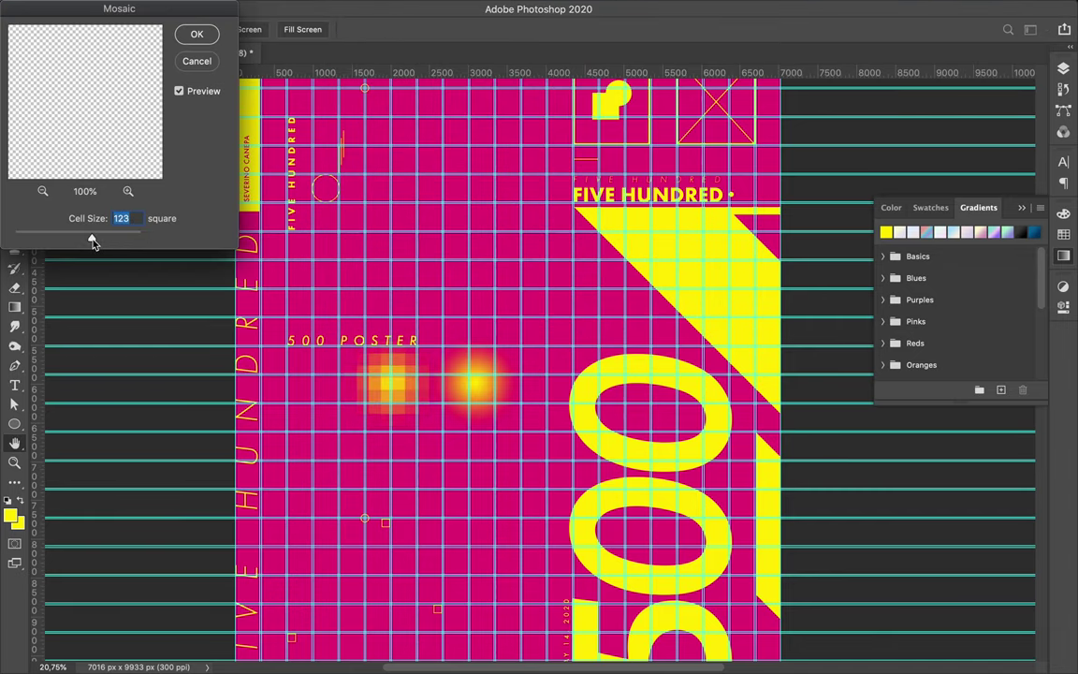
left_click(200, 37)
key("ctrl+h")
- Shrink the pixelated circle and place it below 500 POSTERS
mouse_move(394, 367)
left_mouse_down()
mouse_move(616, 352)
mouse_move(313, 409)
left_mouse_up()
key("ctrl+h")
key("ctrl+t")
key("ctrl+plus")
mouse_move(217, 436)
left_mouse_down()
mouse_move(190, 437)
mouse_move(199, 435)
left_mouse_up()
scroll(199, 435, "left", 2)
key("Return")
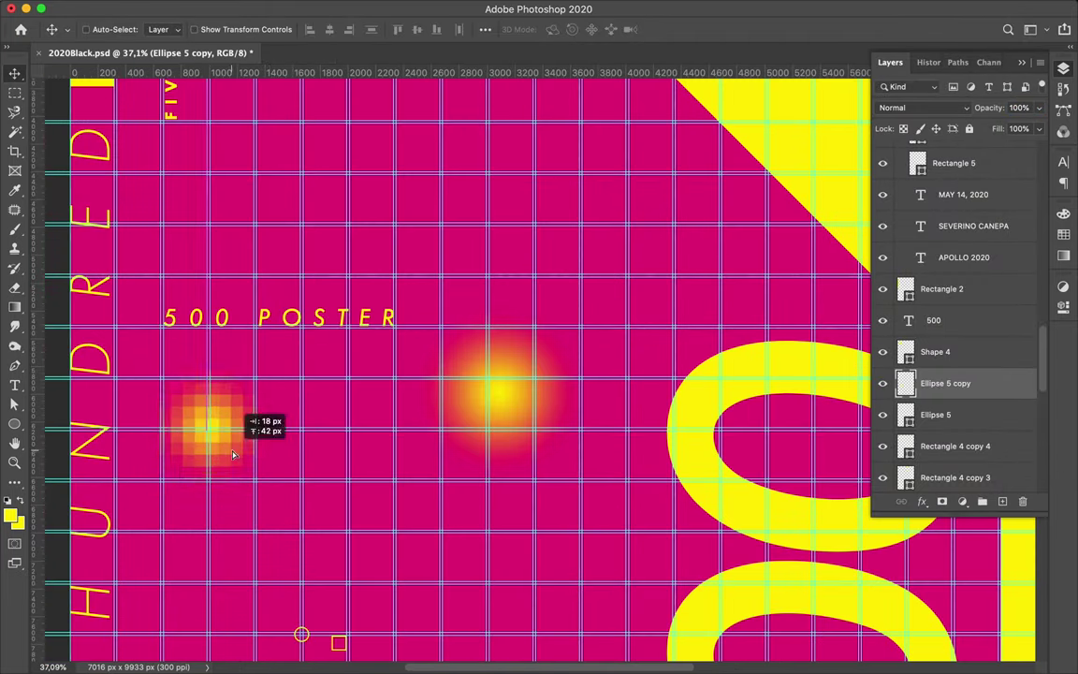
- Delete the original smooth glow circle
left_click(510, 401)
left_click(511, 401, "ctrl")
scroll(510, 400, "down", 3)
scroll(510, 400, "down", 2)
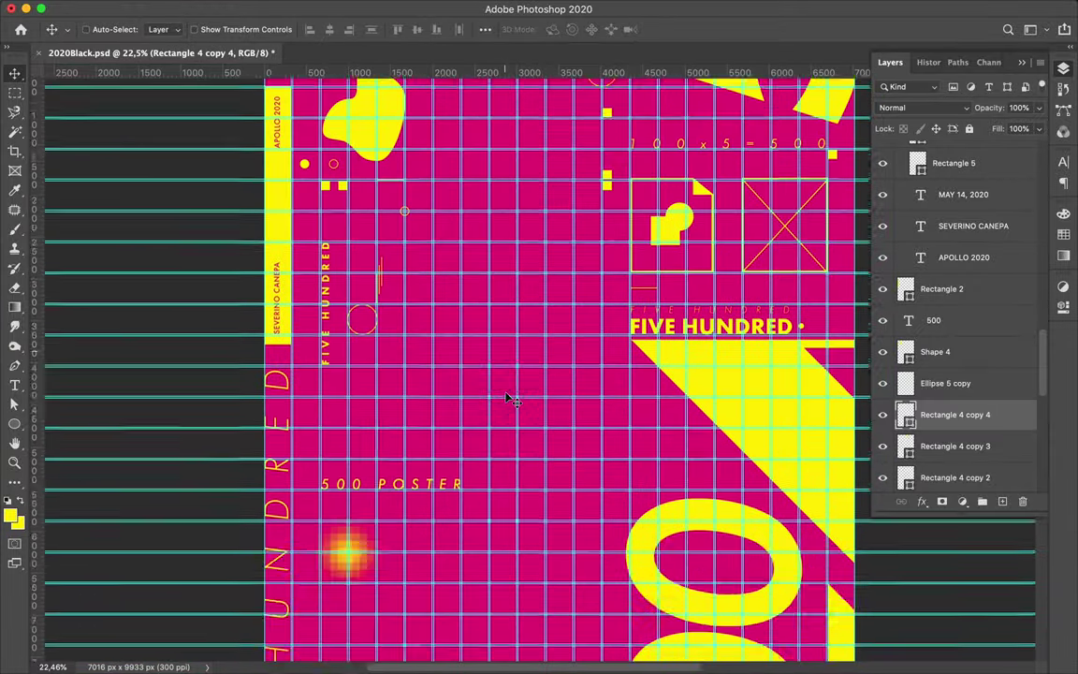
- Alt-drag a copy of the outline circle near the yellow triangle to a new spot
scroll(487, 356, "down", 2)
scroll(475, 322, "up", 2)
scroll(475, 322, "up", 2)
left_click_drag(664, 448, 751, 493)
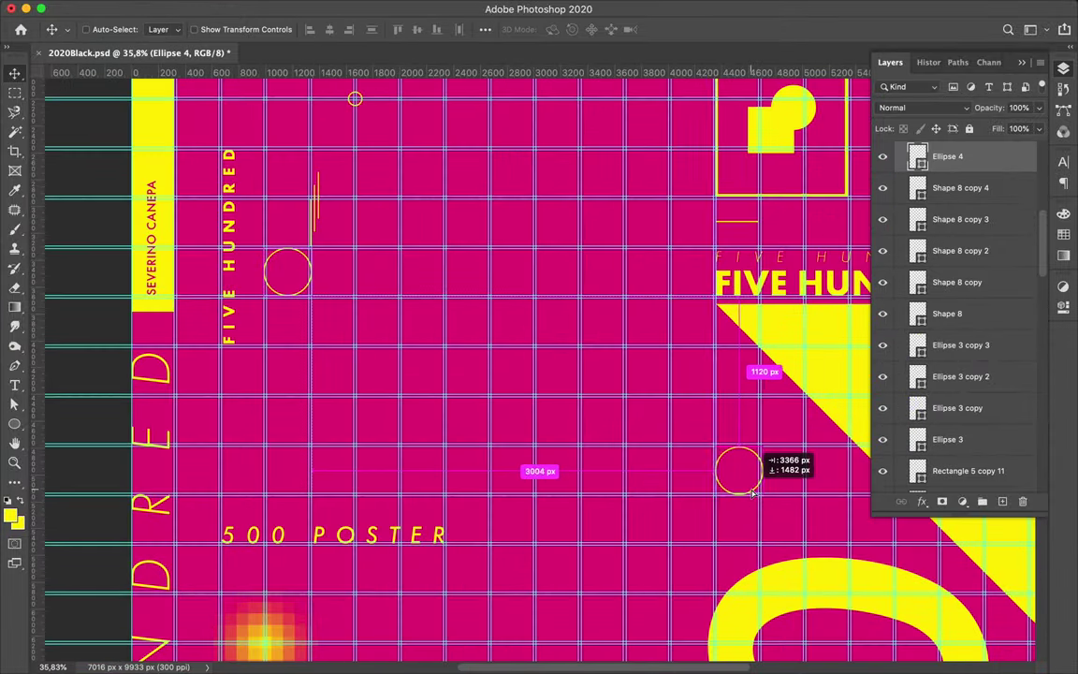
scroll(751, 493, "down", 3)
key("ctrl+semicolon")
scroll(635, 445, "up", 3)
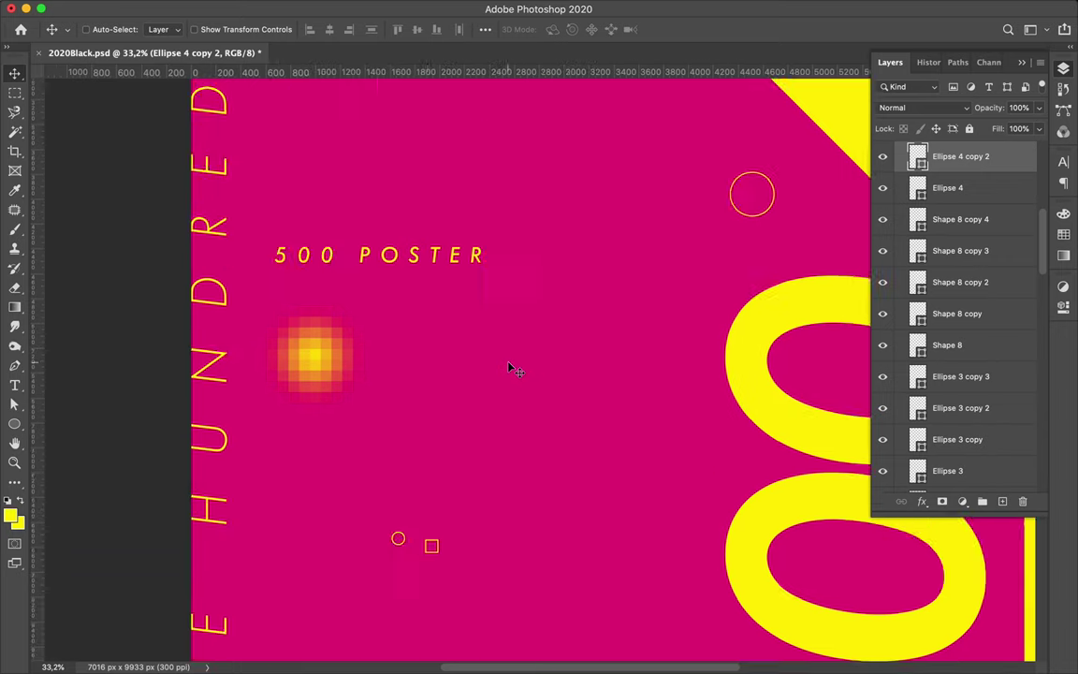
- Retype the copied 500 POSTER text as CELEBRATION at 117 px with tracking 860
left_click(1063, 162)
left_click(915, 204)
double_click(347, 574)
type("CELEBR")
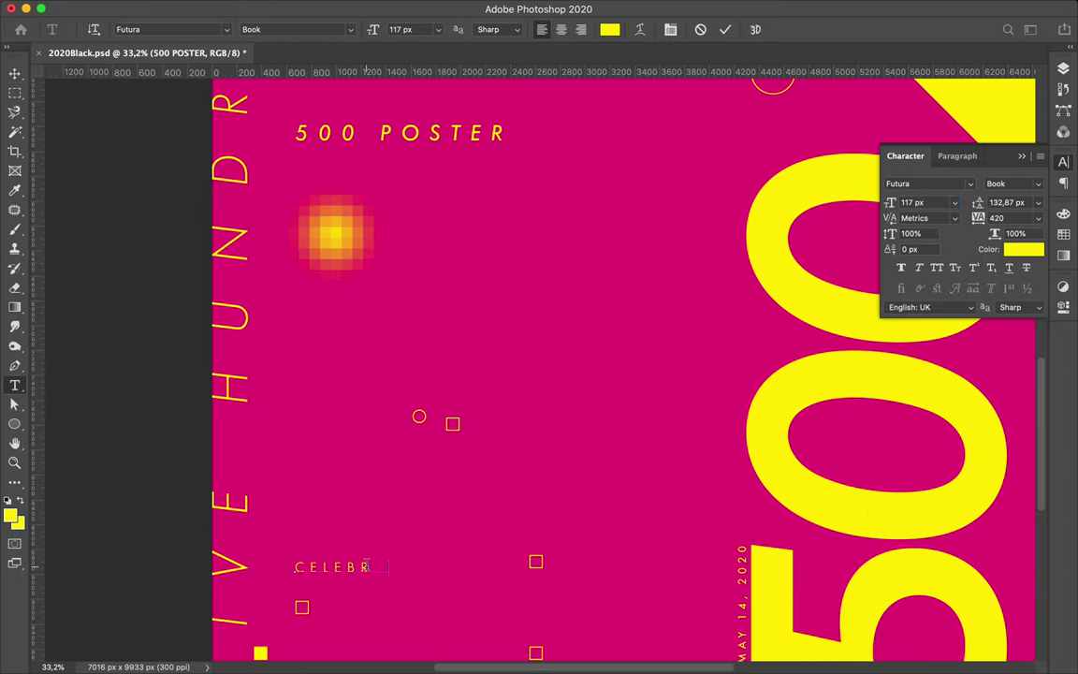
type("ATION")
key("ctrl+Return")
key("ctrl+semicolon")
left_click_drag(373, 575, 368, 562)
type("860")
key("ctrl+semicolon")
scroll(421, 434, "down", 3)
- Duplicate the CELEBRATION text and select the X box shape's path
key("ctrl+j")
scroll(423, 462, "down", 5)
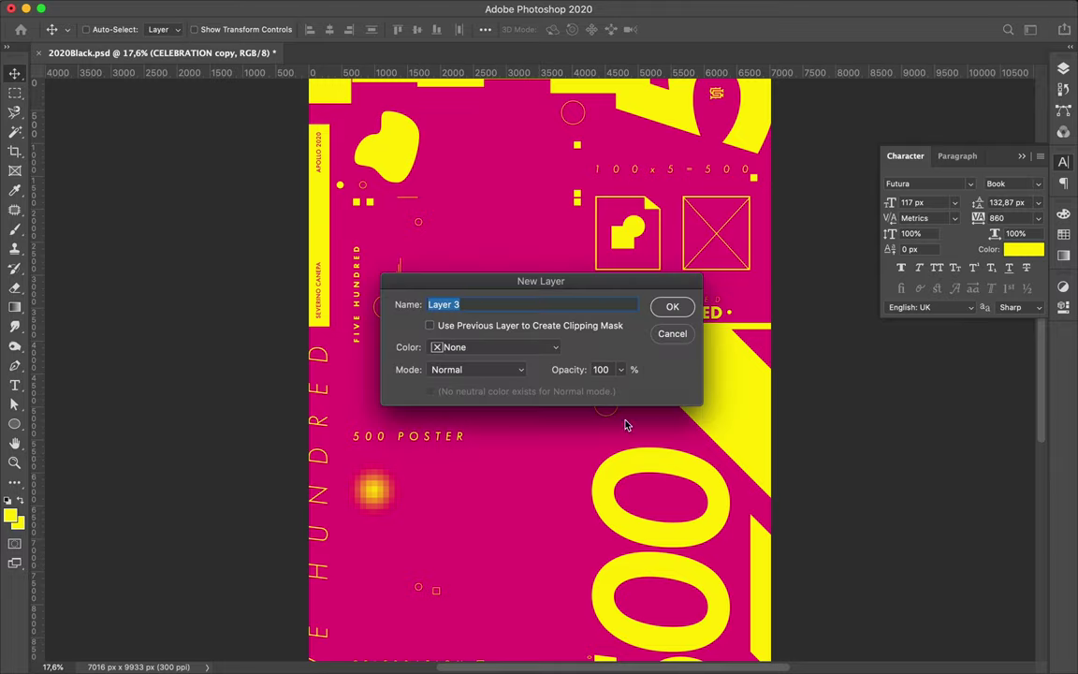
key("ctrl+semicolon")
scroll(379, 433, "down", 3)
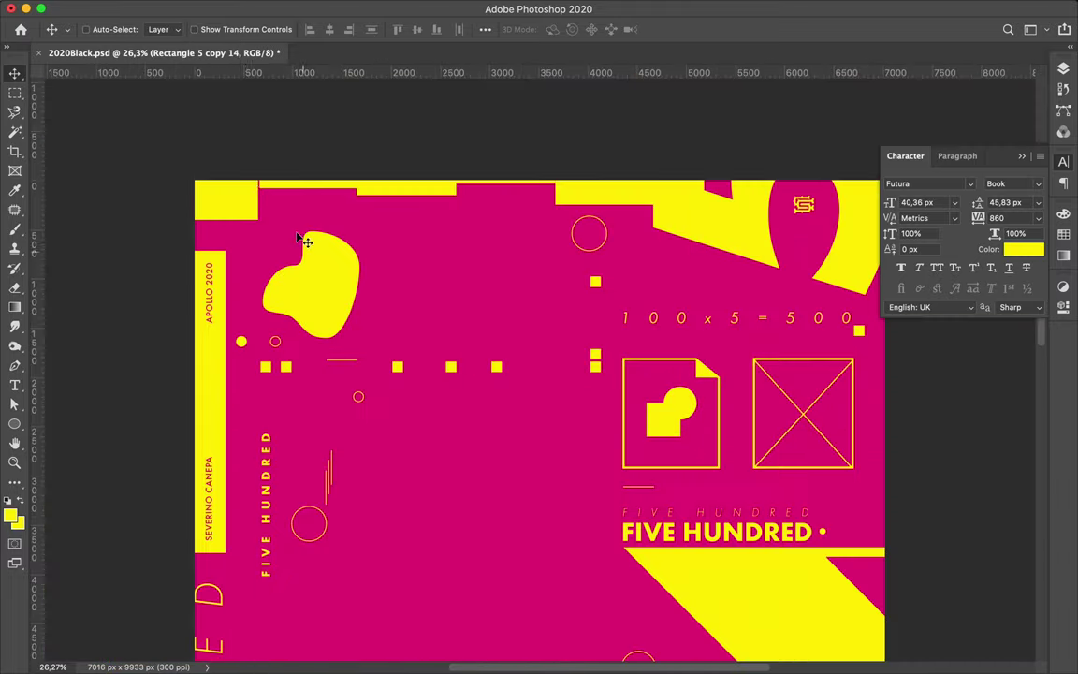
scroll(710, 228, "up", 5)
key("a")
left_click(530, 189)
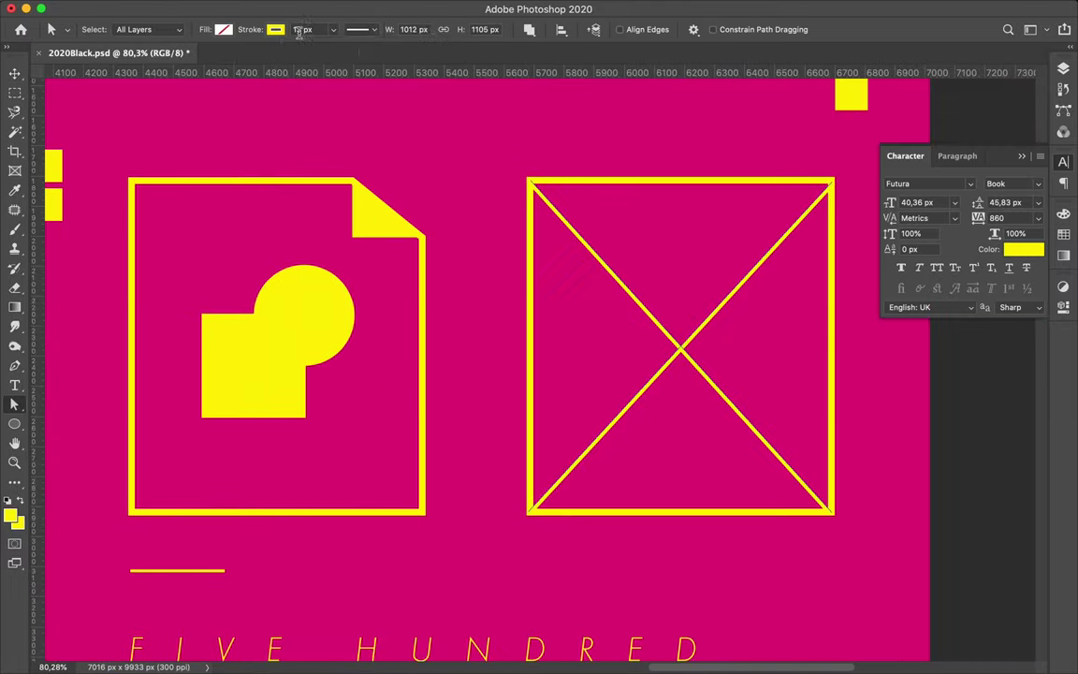
- Alt-drag two more copies of the short line under the icons
key("v")
left_click_drag(362, 483, 471, 484)
key("ctrl+semicolon")
left_click_drag(678, 460, 694, 478)
scroll(543, 506, "up", 4)
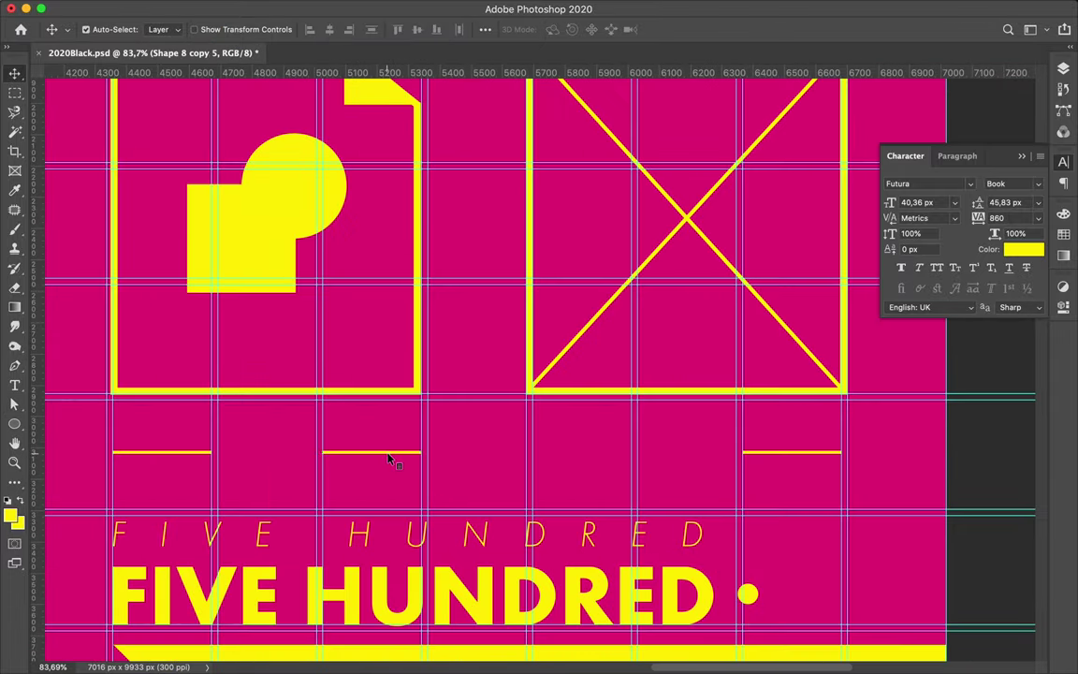
scroll(455, 505, "down", 3)
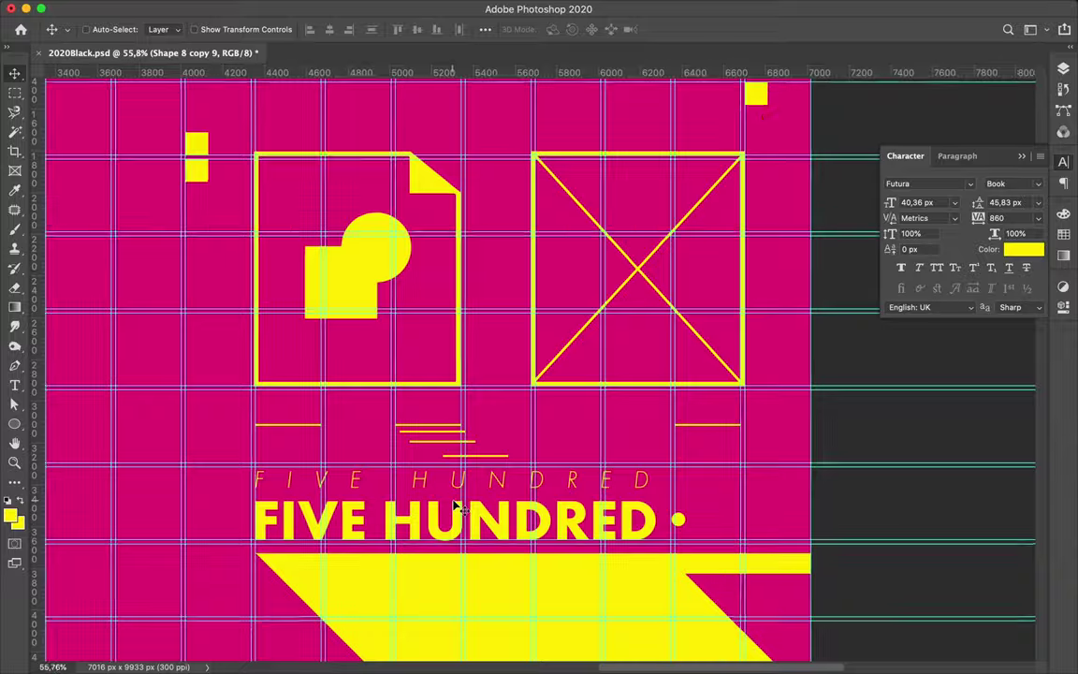
scroll(171, 233, "down", 2)
scroll(286, 250, "up", 5)
- Draw a zigzag path with the Pen tool and shrink it to about a third
key("p")
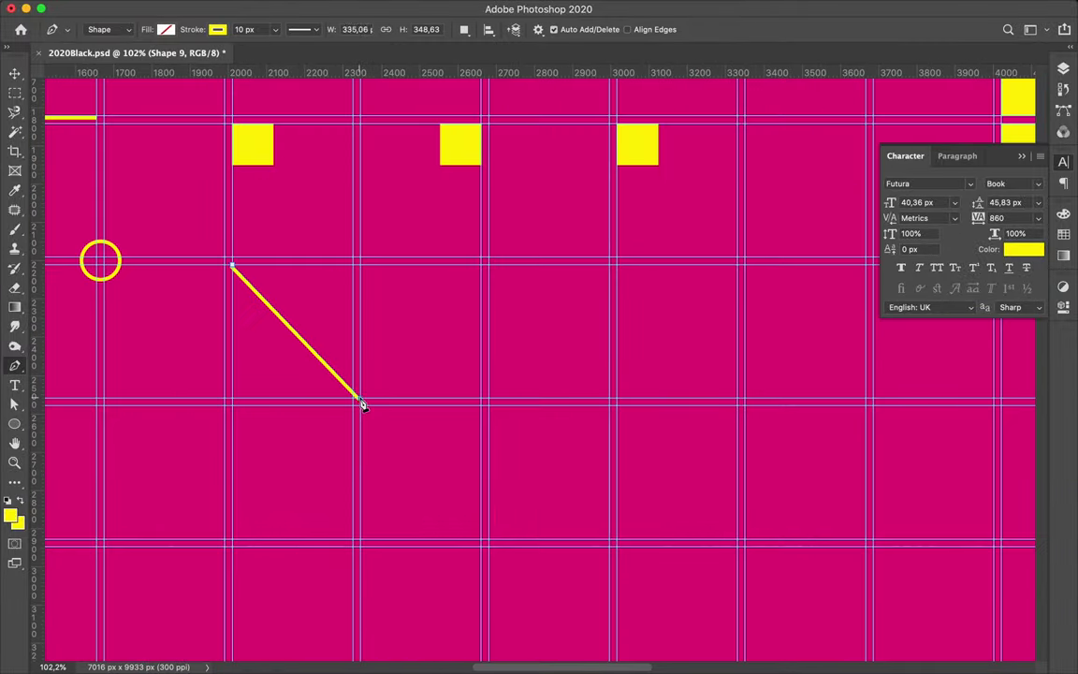
scroll(747, 271, "right", 3)
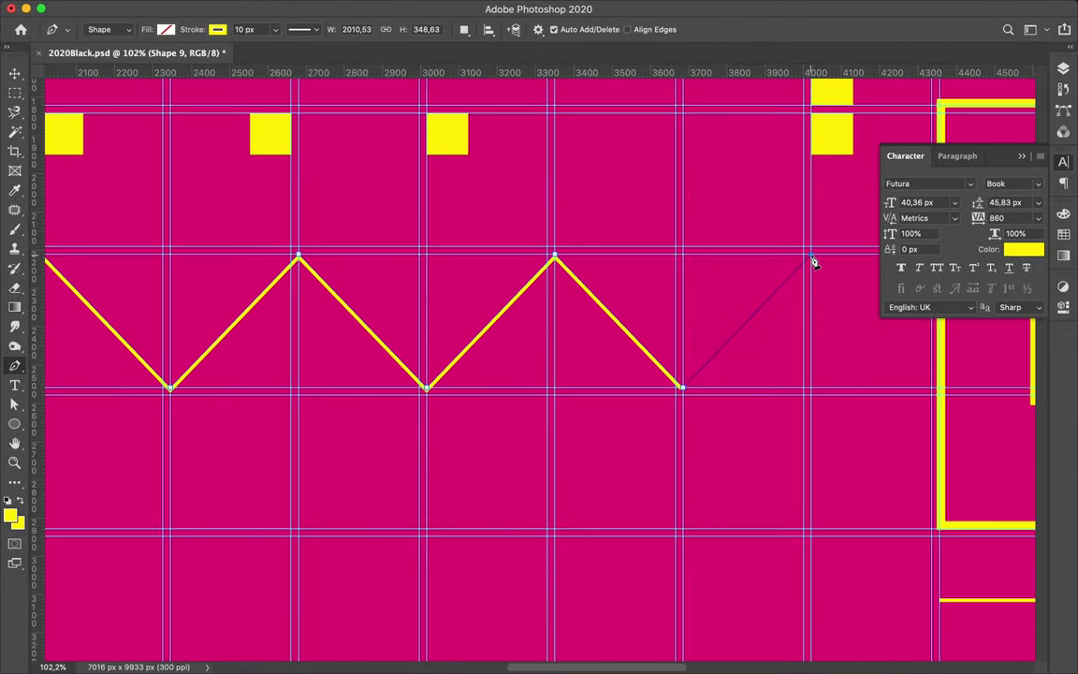
left_click(813, 258)
scroll(813, 258, "down", 2)
key("ctrl+t")
left_click(649, 231)
left_click_drag(737, 338, 343, 338)
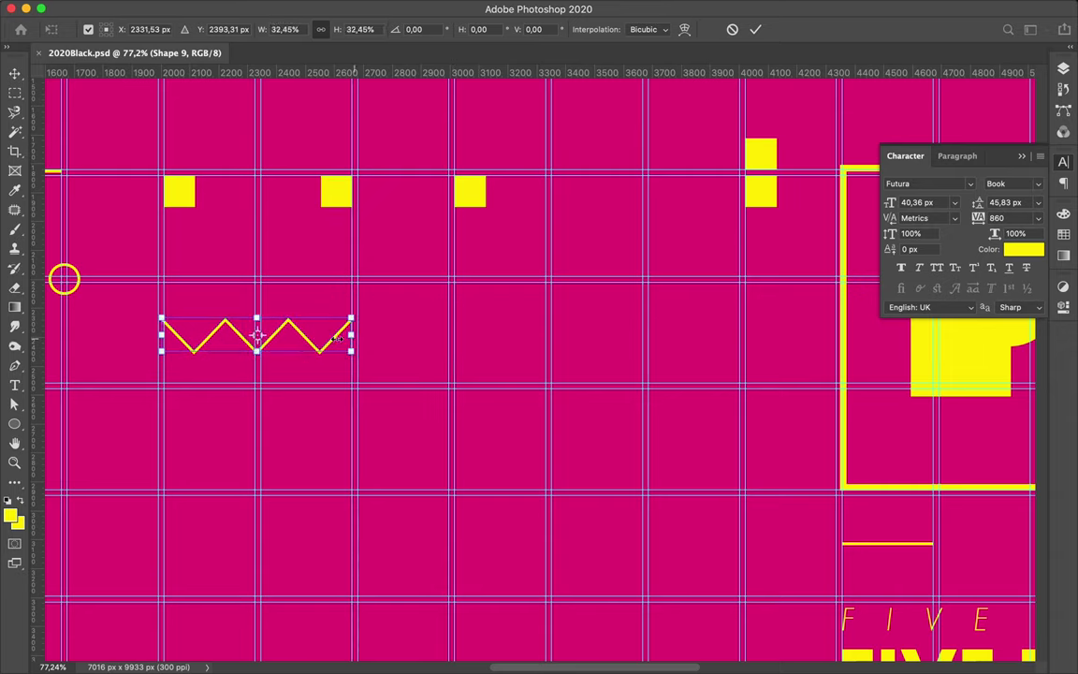
key("Return")
- Duplicate the zigzag into slightly offset stacked copies and group them
left_click_drag(257, 337, 257, 332)
left_click(1063, 68)
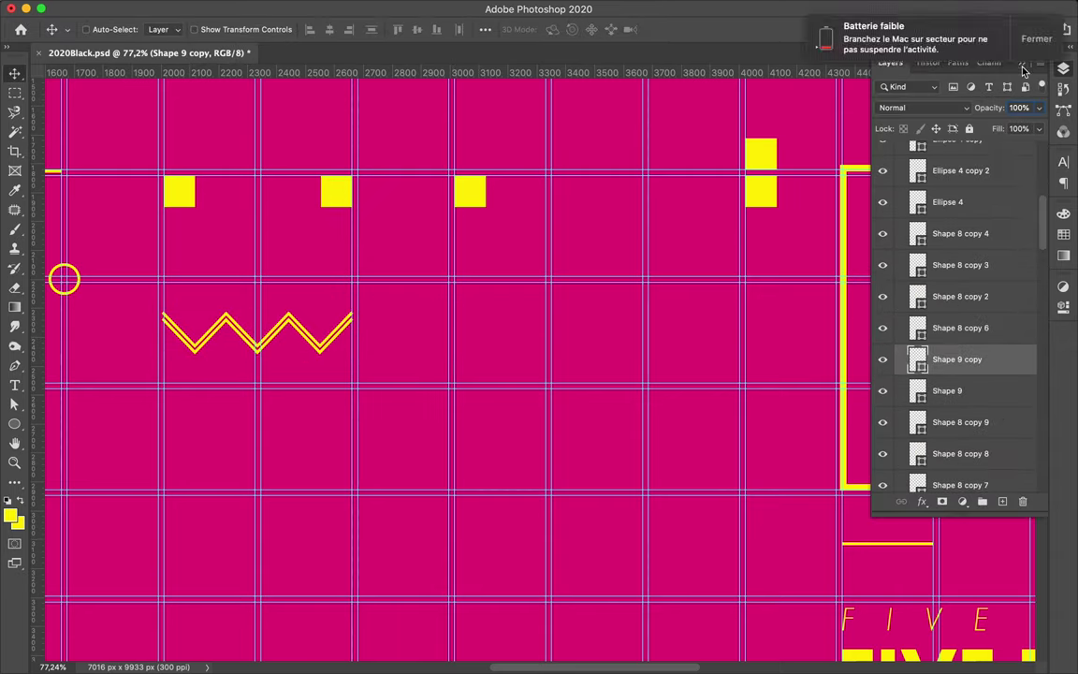
left_click(947, 390, "shift")
left_click_drag(948, 359, 964, 302)
key("ctrl+g")
- Duplicate the zigzag stack higher, distribute the copies evenly, and enlarge the group to double size
left_click_drag(257, 326, 257, 279)
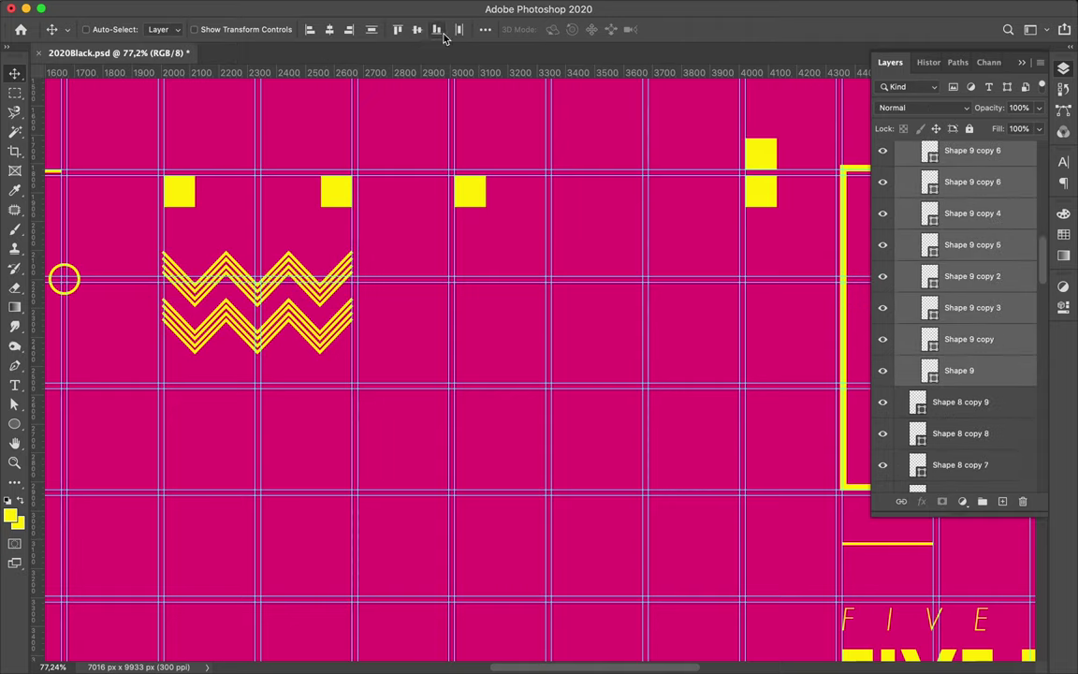
left_click(485, 29)
left_click(439, 118)
left_click(956, 248)
left_click(485, 29)
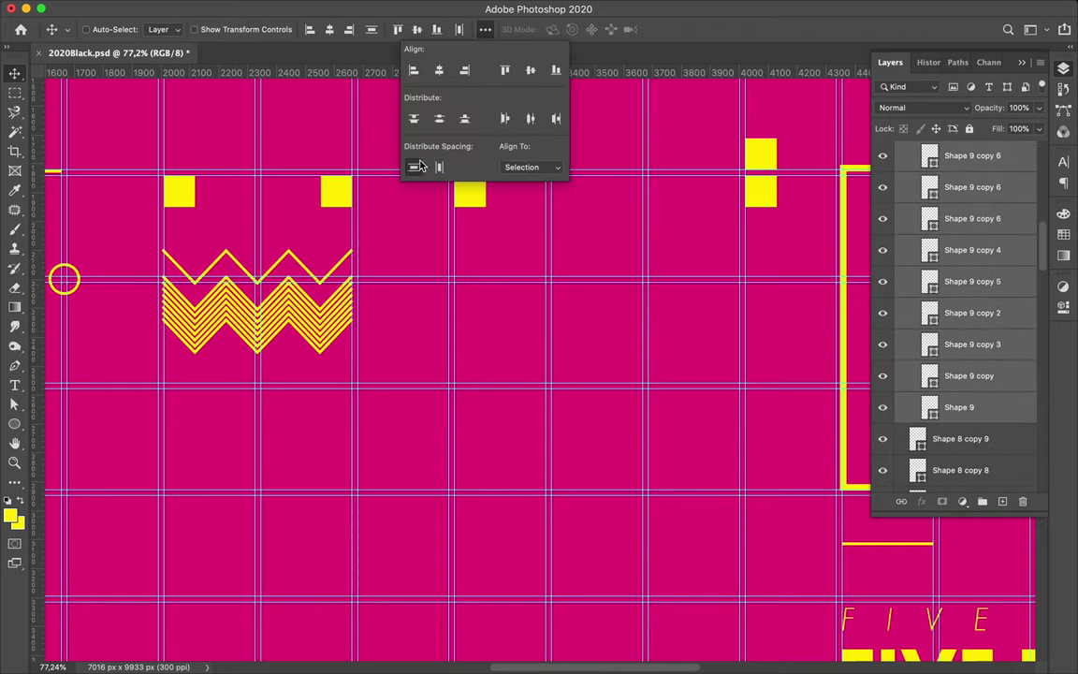
left_click(414, 166)
scroll(426, 319, "down", 3)
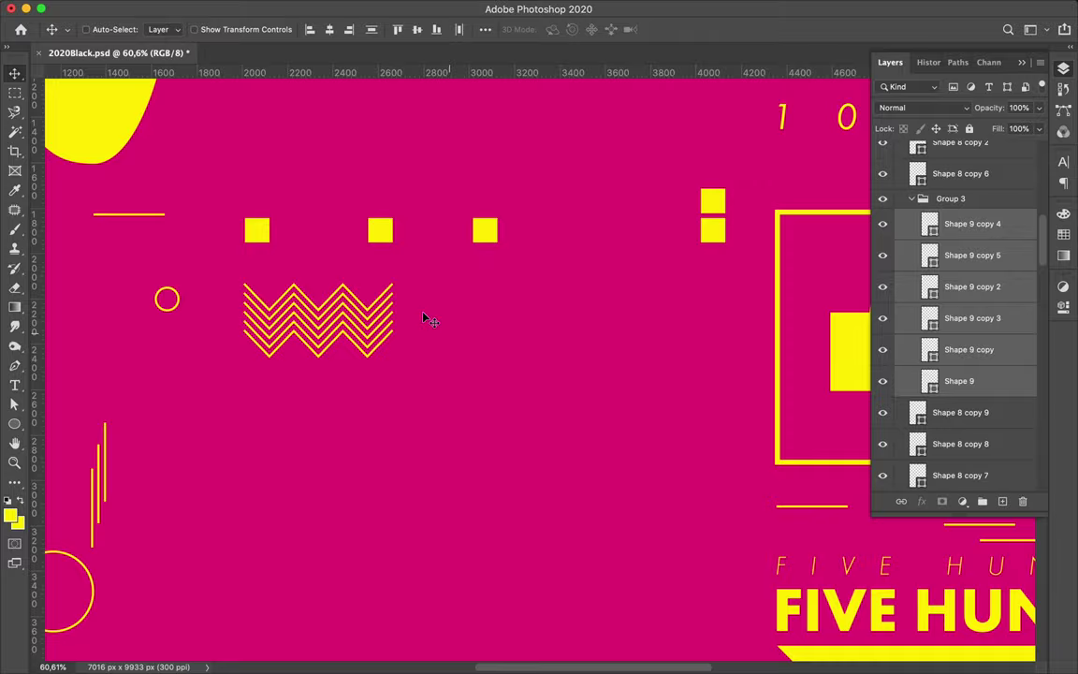
scroll(425, 319, "down", 3)
key("ctrl+t")
left_click_drag(440, 447, 350, 452)
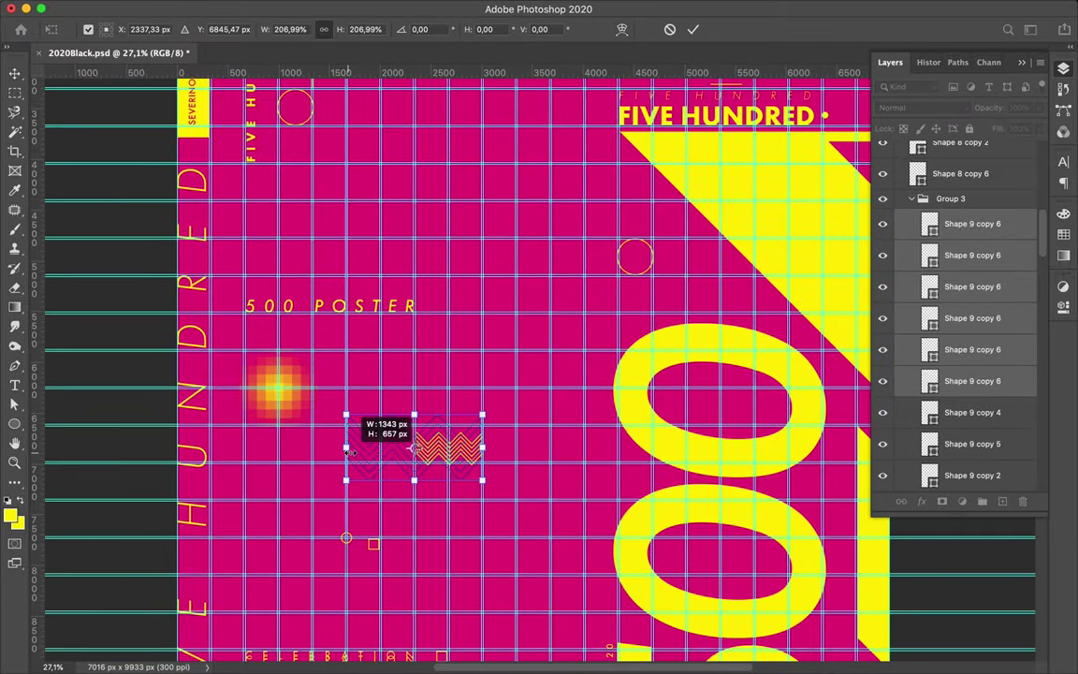
key("Return")
- Copy a zigzag to the poster's bottom edge and give it a 70 px stroke
key("v")
scroll(527, 384, "down", 2)
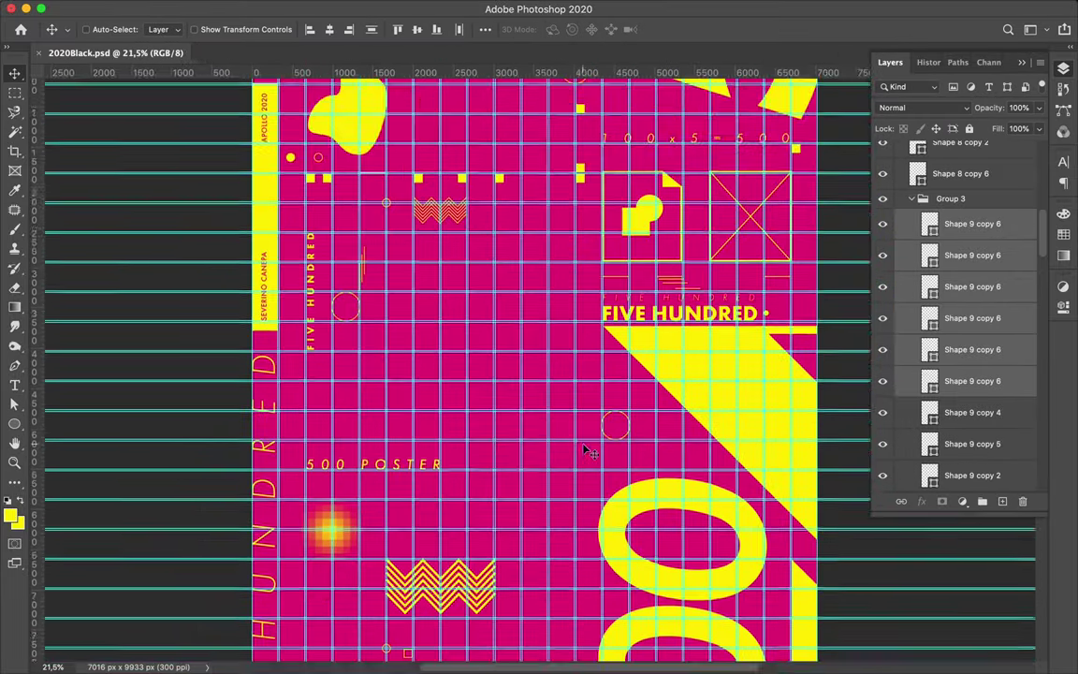
scroll(584, 450, "down", 5)
key("ctrl+alt+t")
left_click_drag(374, 487, 370, 573)
left_click_drag(496, 575, 520, 575)
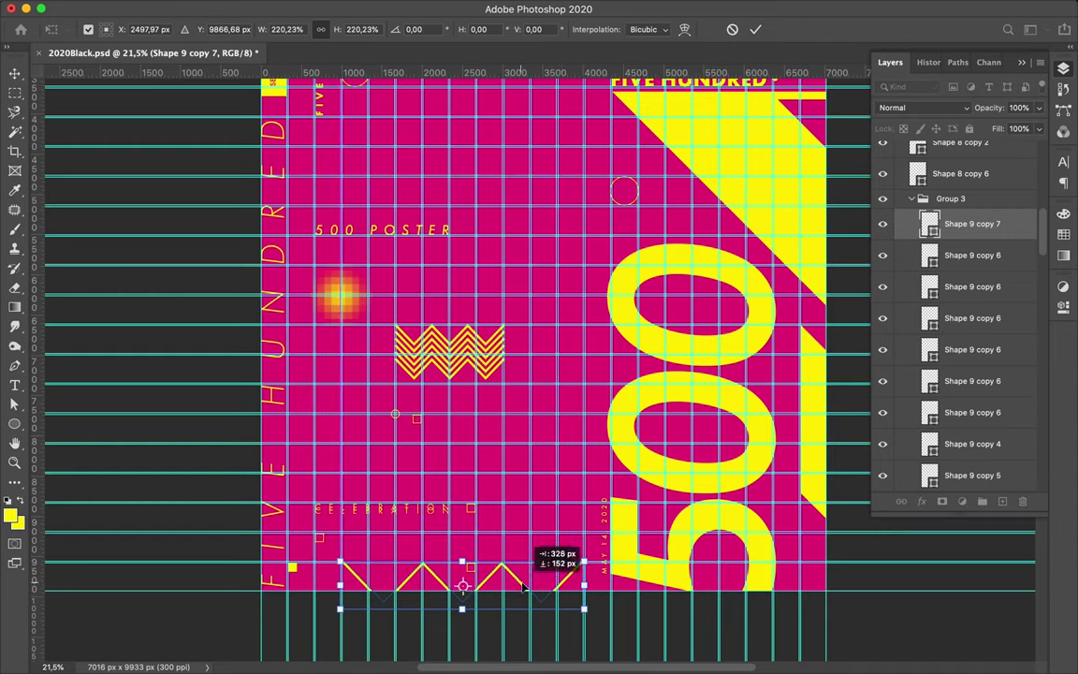
key("Return")
left_click(320, 29)
scroll(543, 337, "up", 3)
scroll(543, 337, "up", 4)
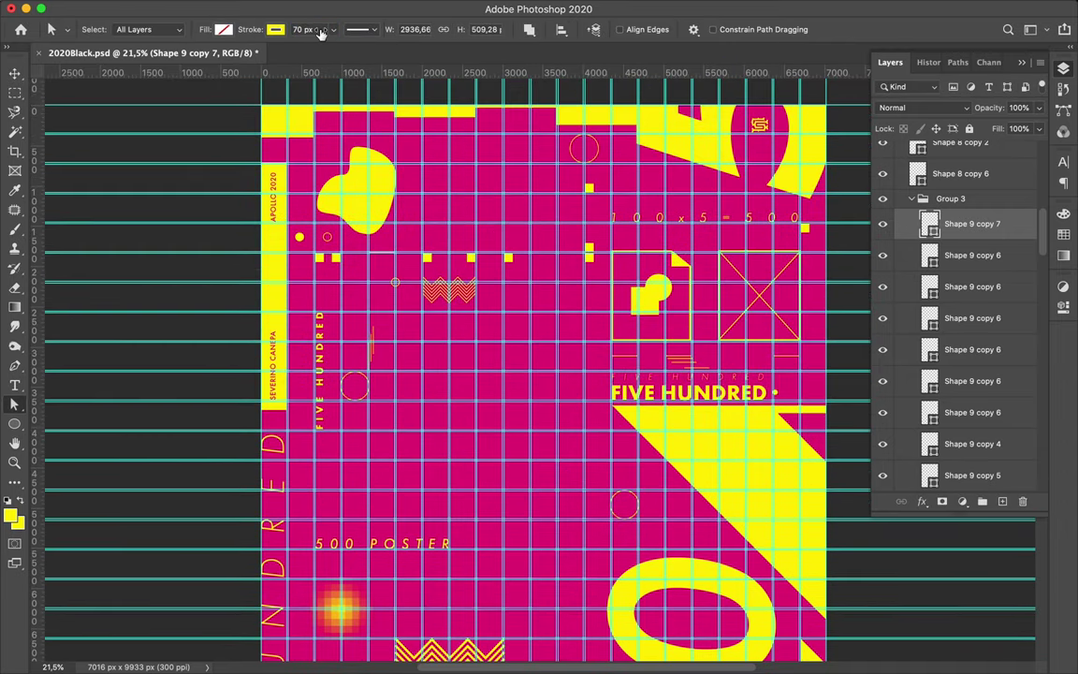
- Select a yellow bar at the top and hide the guides and grid
key("v")
left_click(594, 115)
key("ctrl+h")
scroll(639, 202, "down", 6)
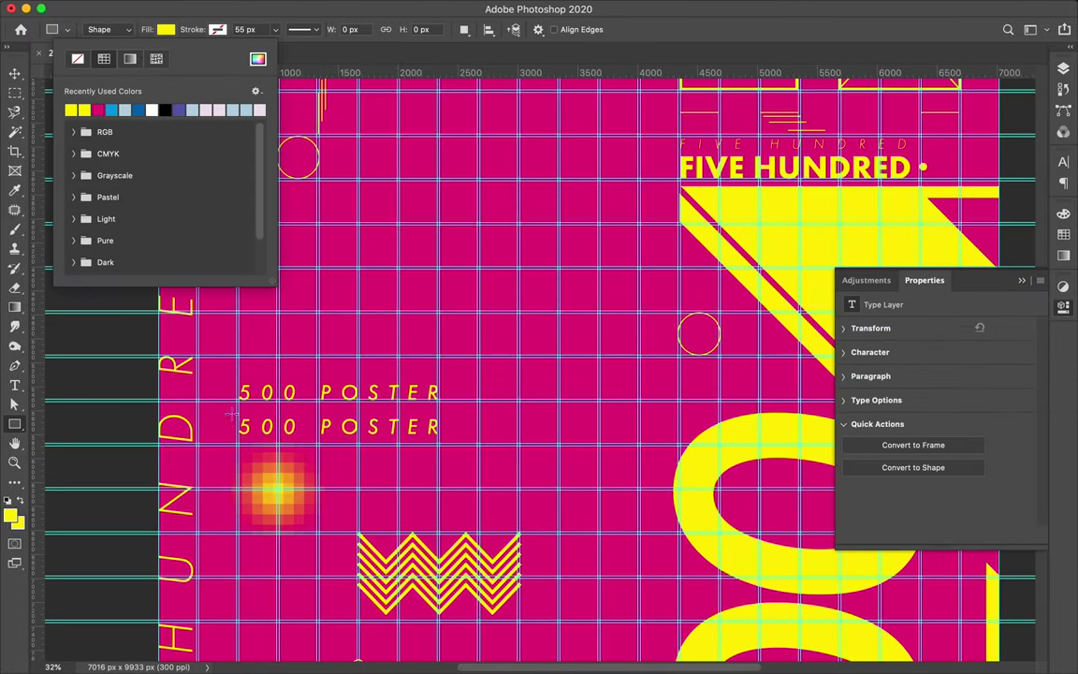
- Draw a yellow bar behind the second 500 POSTER line and set it to magenta Futura Demi Oblique
left_click_drag(228, 416, 449, 440)
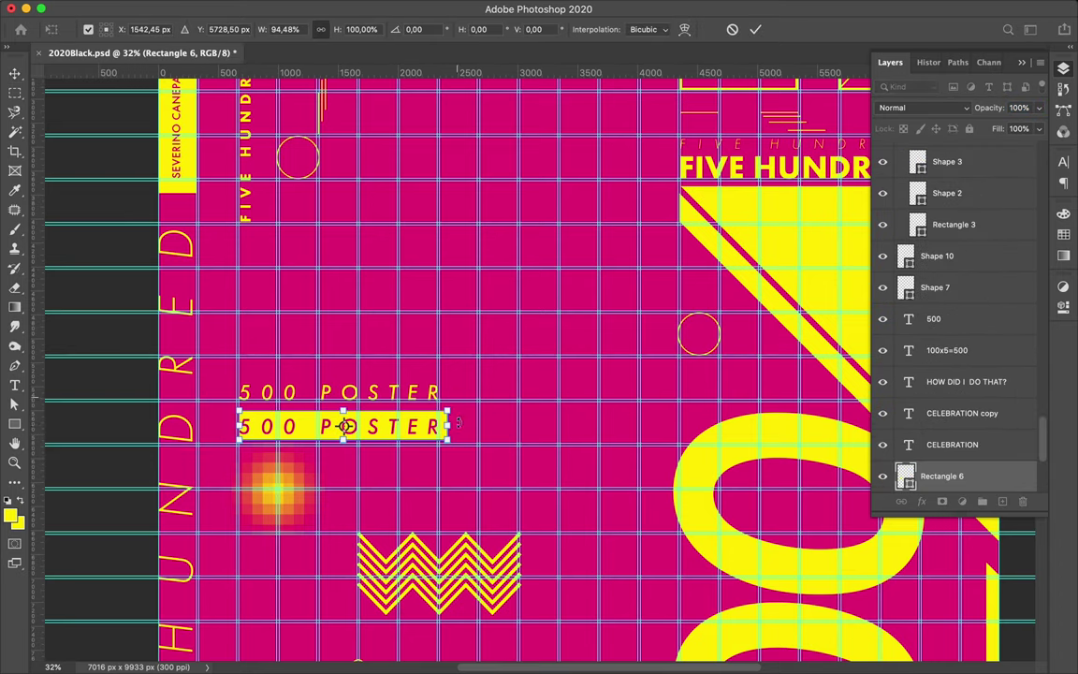
left_click(999, 217)
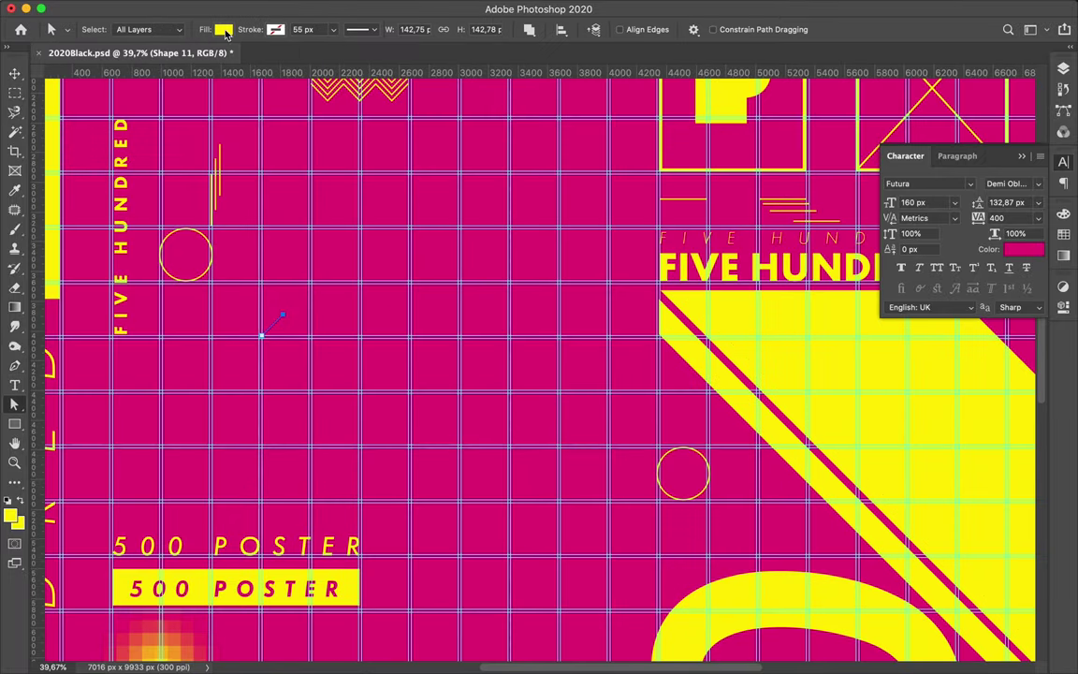
left_click(225, 33)
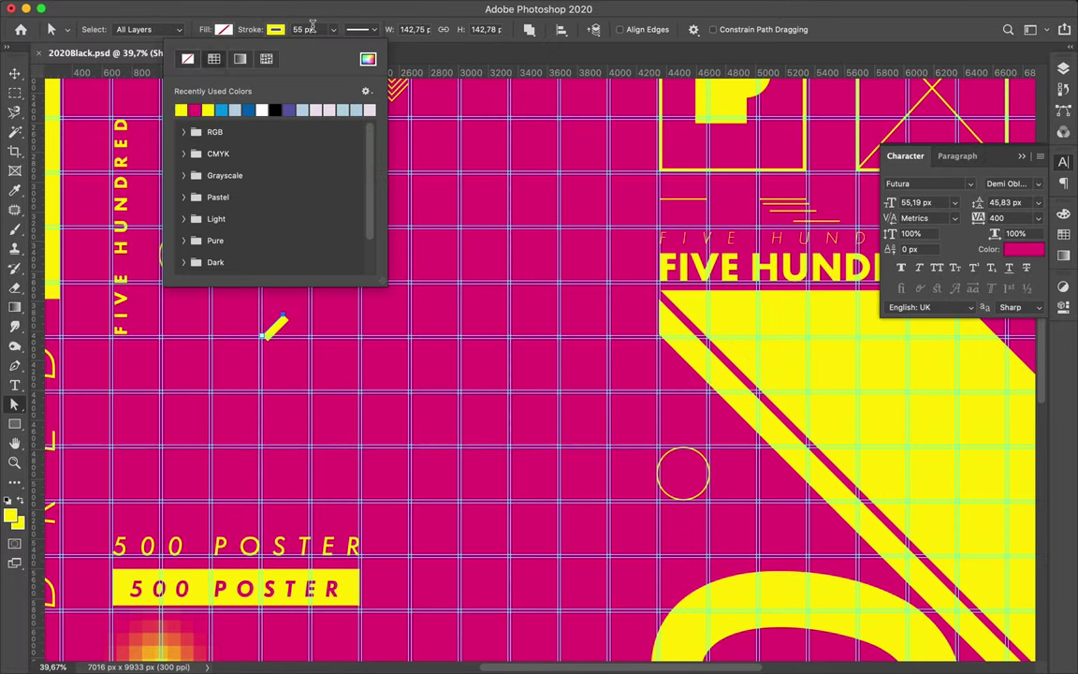
- Duplicate the short yellow line and rotate the copy 90° to form an X
key("v")
left_click(1063, 67)
key("ctrl+j")
key("ctrl+t")
left_click_drag(299, 309, 242, 281)
key("Return")
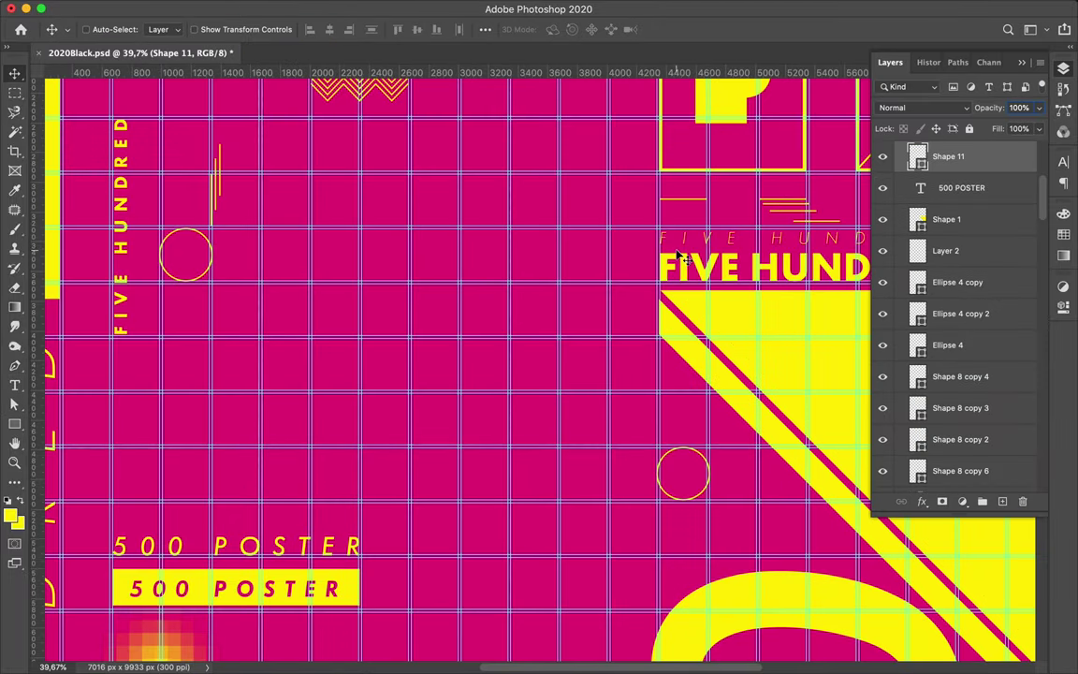
left_click(948, 156, "shift")
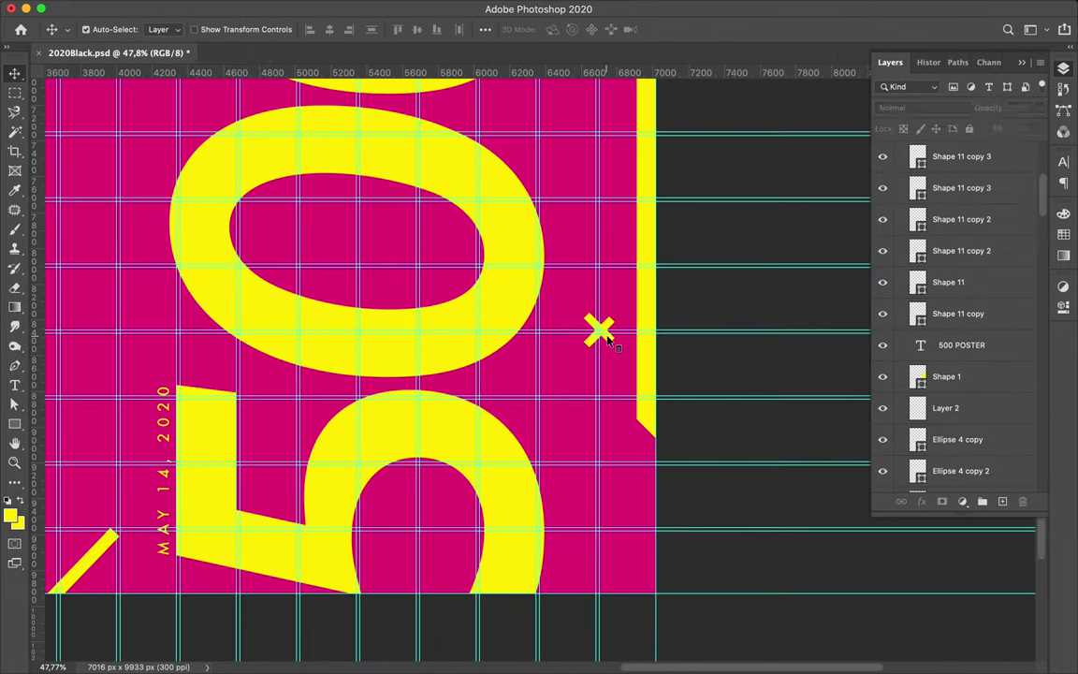
left_click(363, 29)
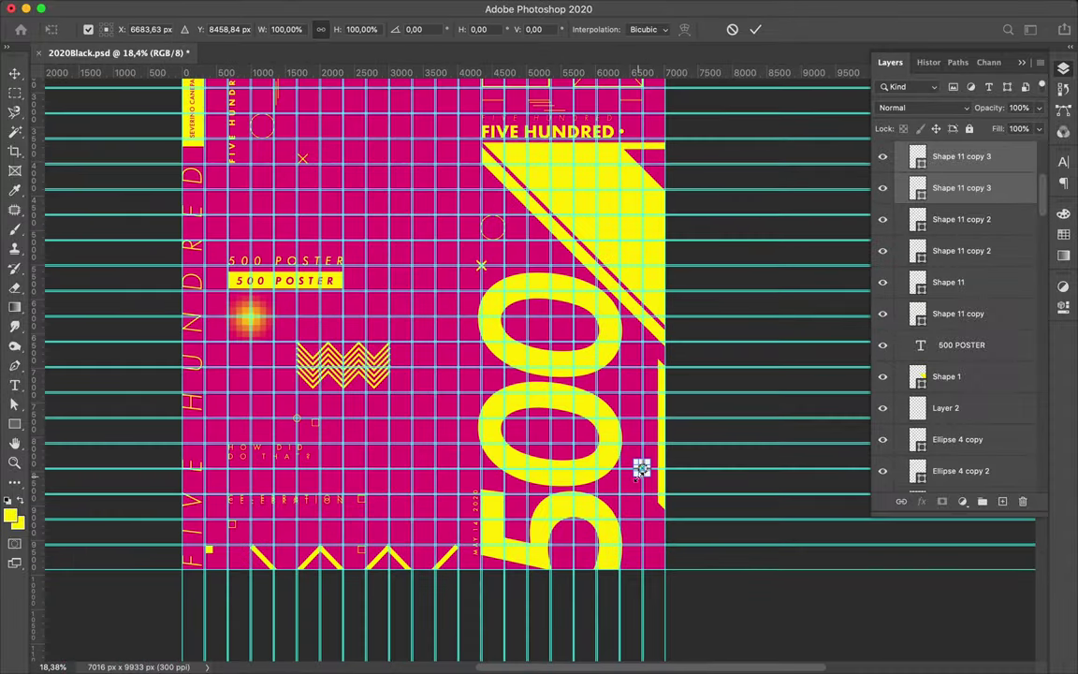
- Move an X copy beside the big 500 and fit the whole poster in view
scroll(641, 468, "up", 3)
left_click_drag(641, 468, 666, 407)
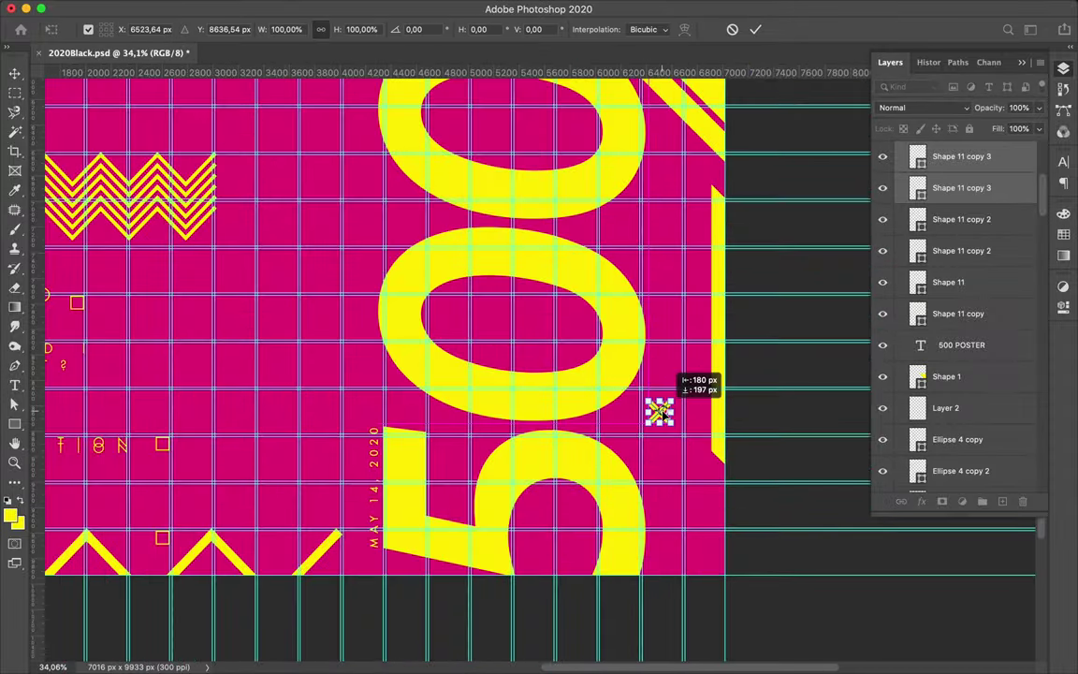
key("Return")
key("ctrl+semicolon")
key("ctrl+0")
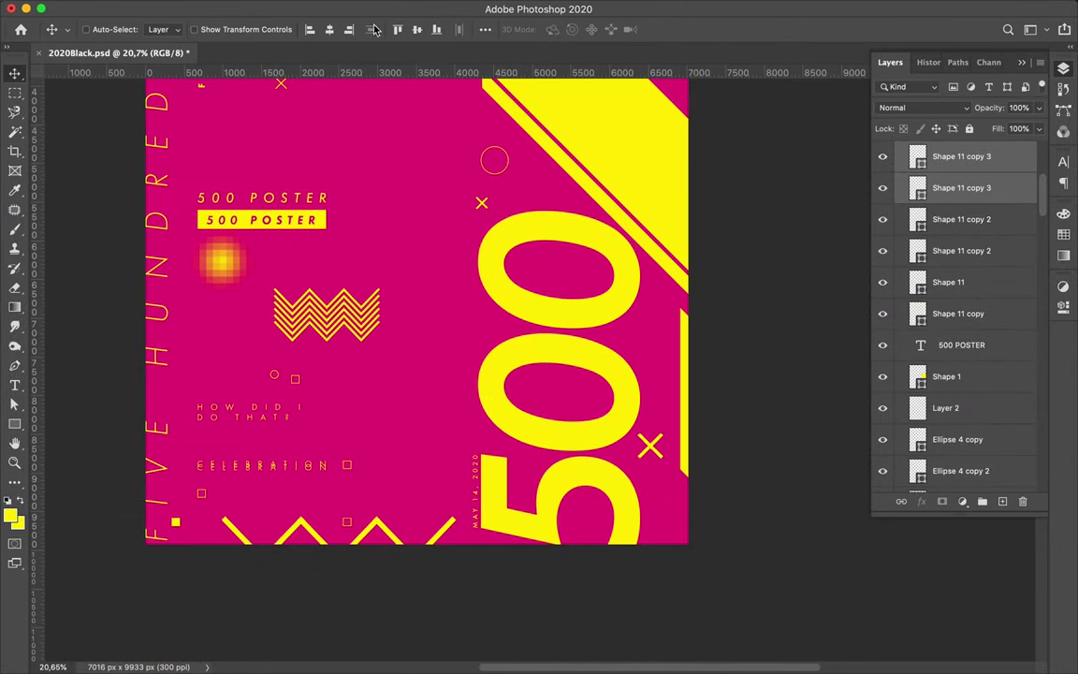
key("a")
key("v")
scroll(429, 279, "up", 2)
scroll(429, 279, "up", 1)
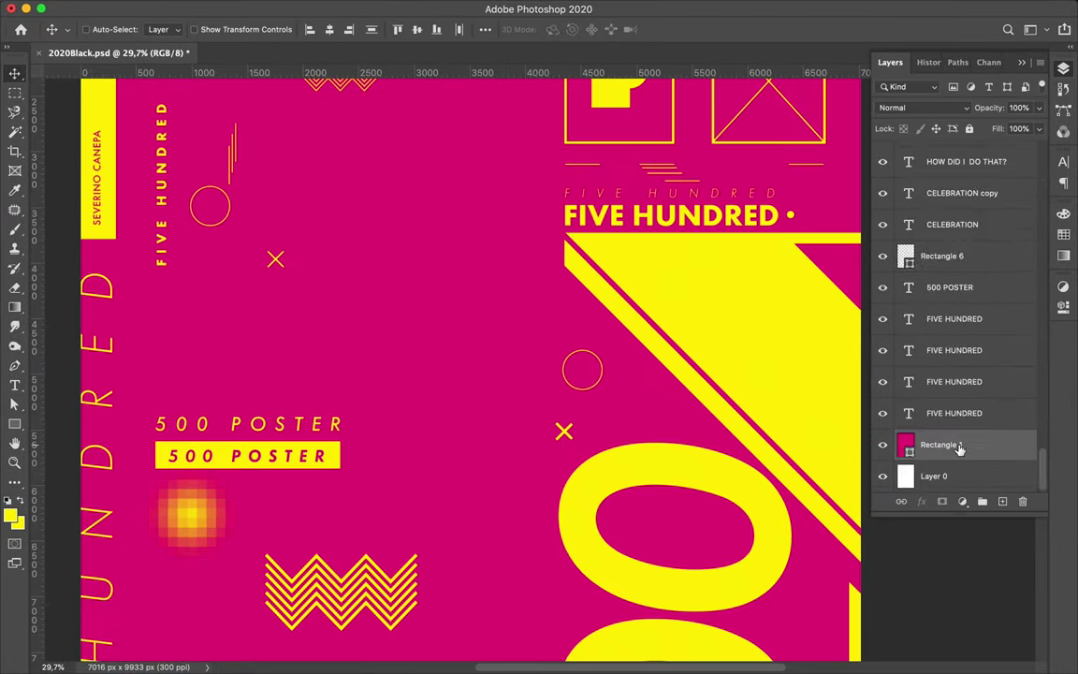
- Alt-drag more X copies into a column and draw a small outlined rectangle beside the 500
key("ctrl+semicolon")
scroll(279, 270, "up", 2)
left_click_drag(279, 270, 279, 365)
scroll(326, 405, "down", 3)
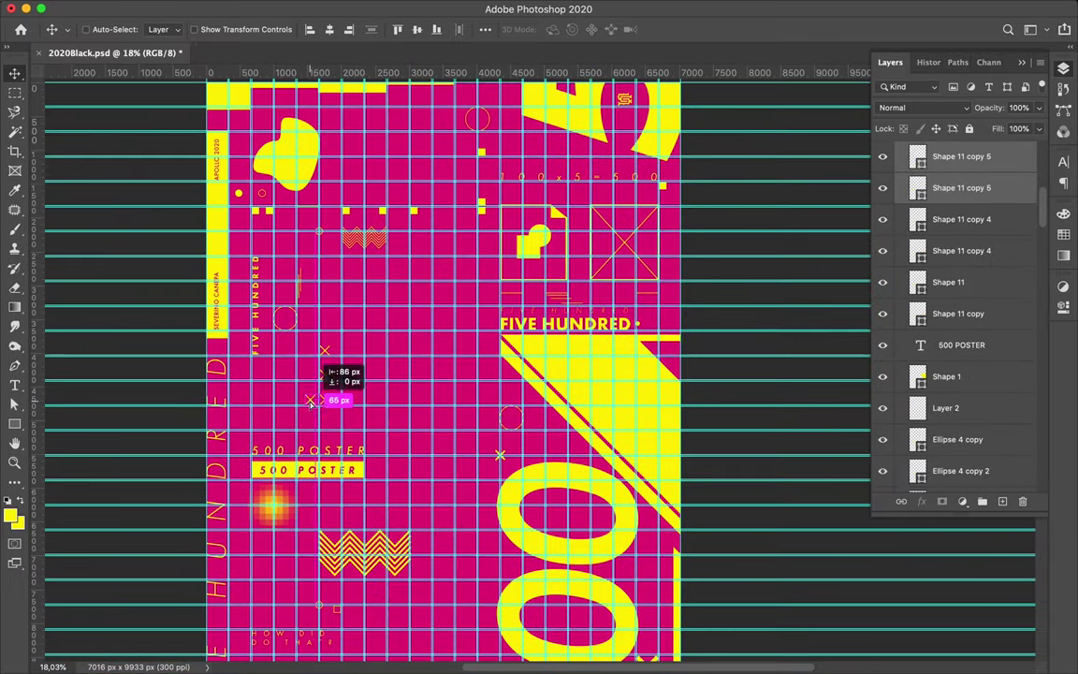
left_click_drag(302, 426, 484, 337)
key("ctrl+semicolon")
scroll(483, 338, "up", 2)
scroll(484, 339, "up", 2)
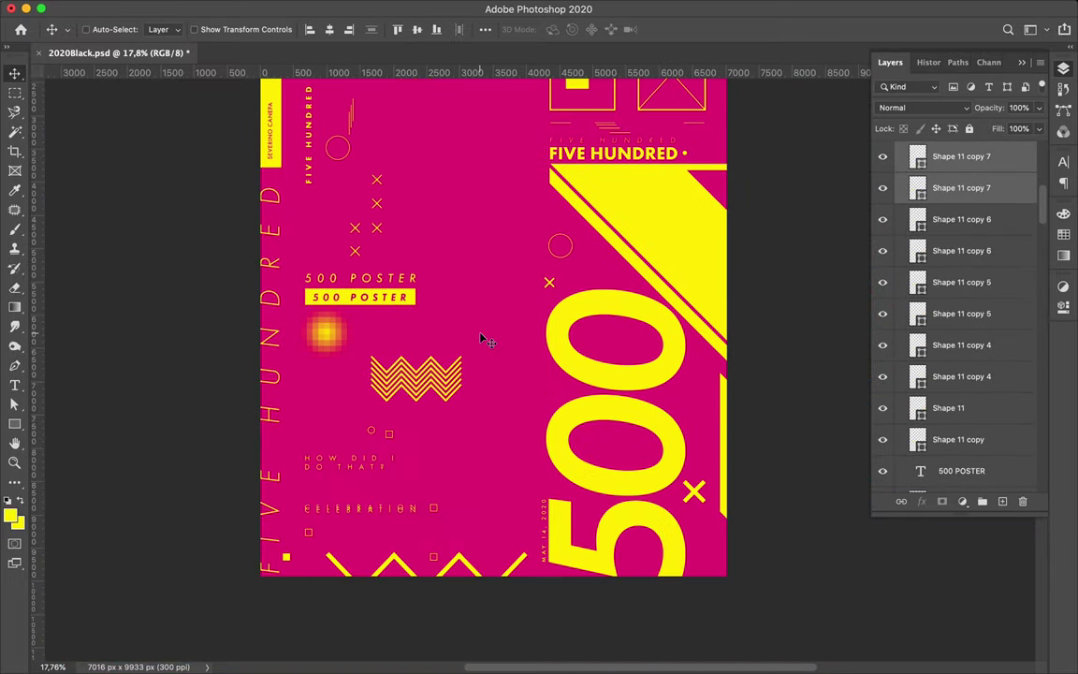
scroll(484, 339, "up", 2)
scroll(700, 532, "up", 2)
key("v")
left_click_drag(669, 518, 690, 532)
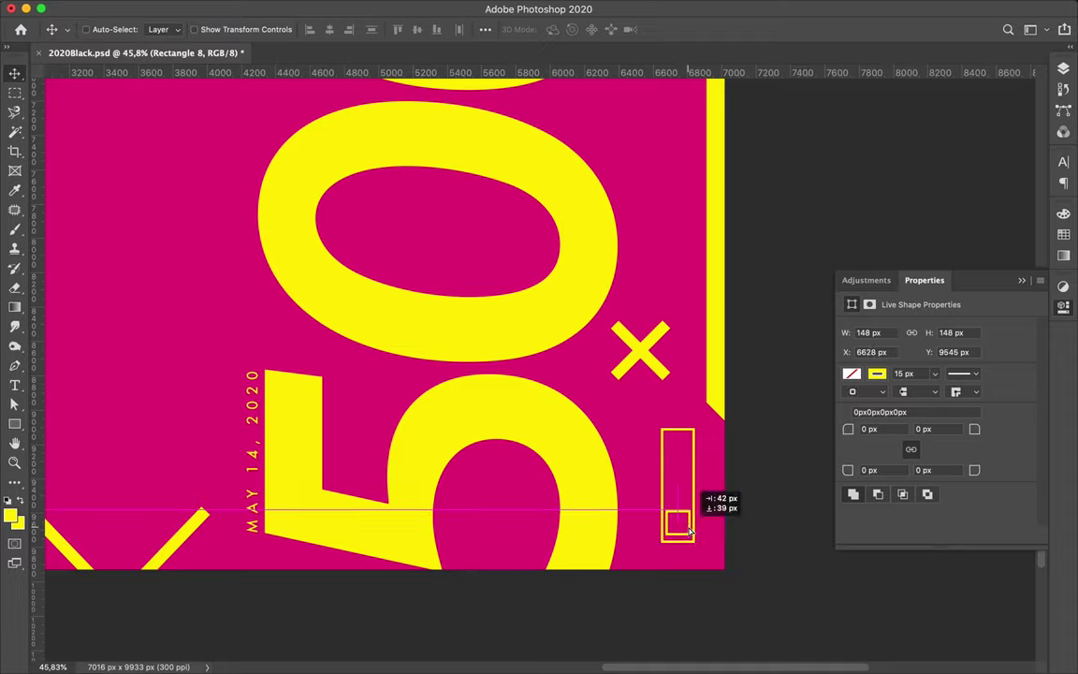
- Resize the stack of small outlined squares beside the big 500
left_click_drag(686, 480, 688, 449)
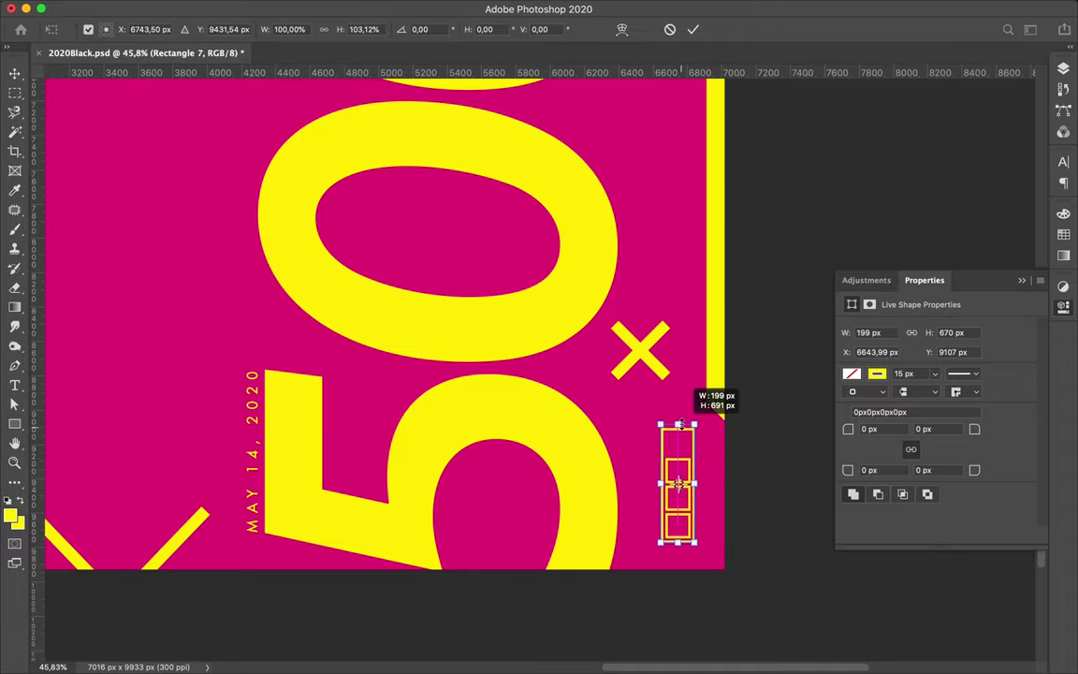
scroll(631, 590, "down", 2)
scroll(505, 323, "left", 5)
scroll(506, 323, "right", 5)
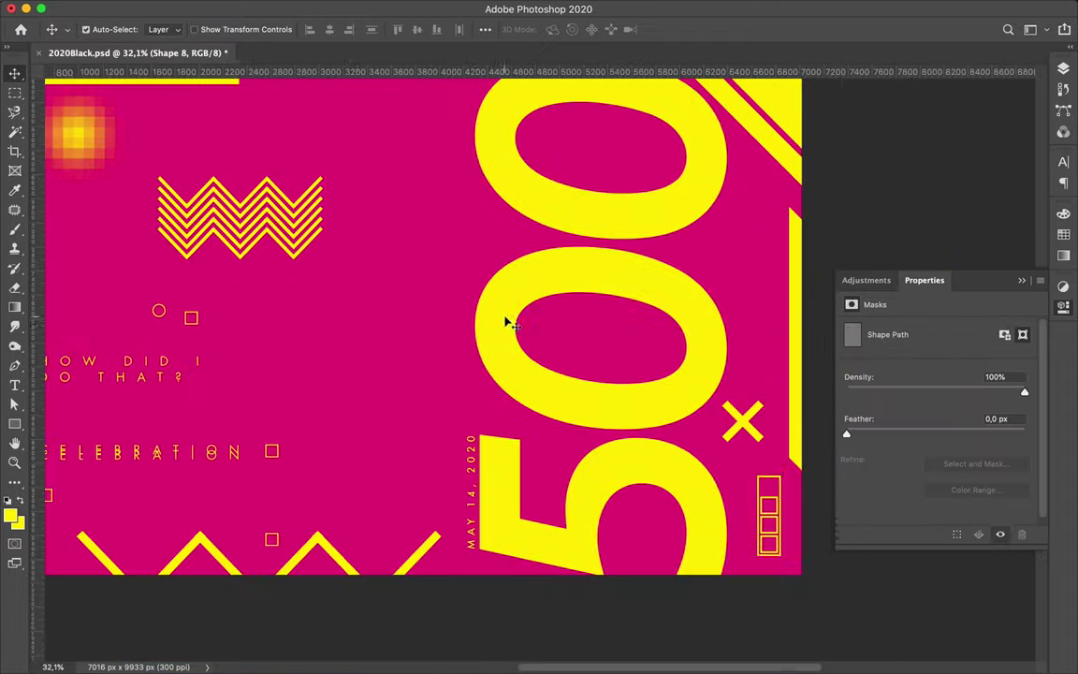
scroll(270, 197, "up", 5)
scroll(157, 223, "up", 3)
key("ctrl+apostrophe")
scroll(145, 543, "down", 3)
scroll(150, 542, "down", 2)
scroll(149, 543, "left", 2)
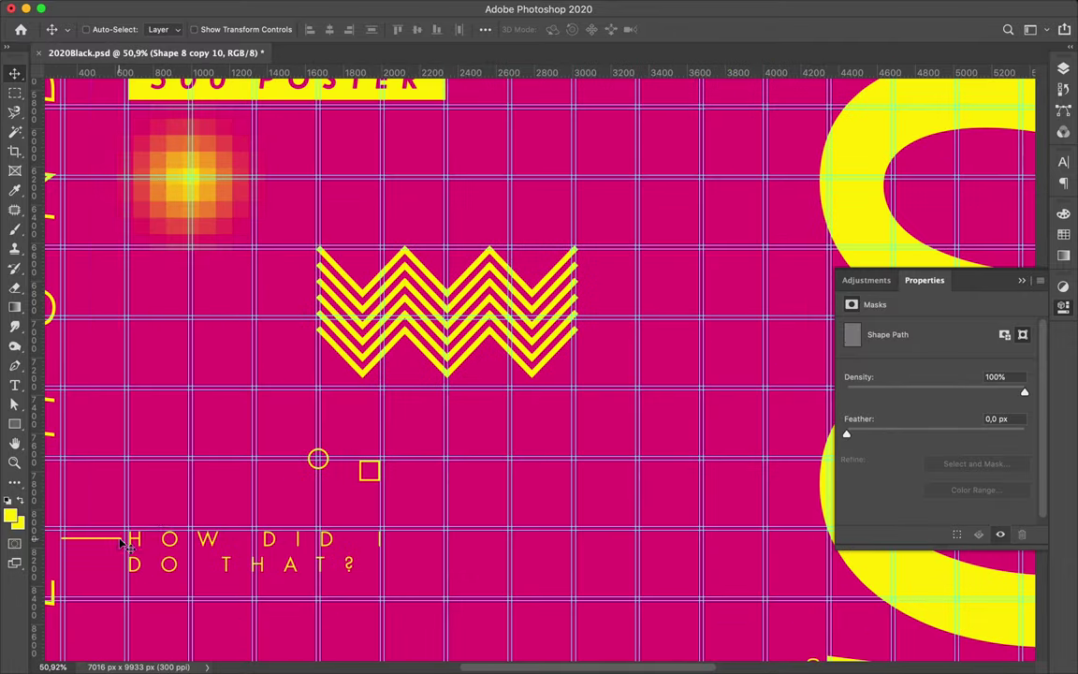
scroll(187, 543, "down", 2)
scroll(187, 542, "left", 2)
- Move a short line next to the HOW DID I DO THAT? text
left_click_drag(149, 543, 232, 543)
scroll(232, 553, "down", 3)
scroll(234, 559, "right", 5)
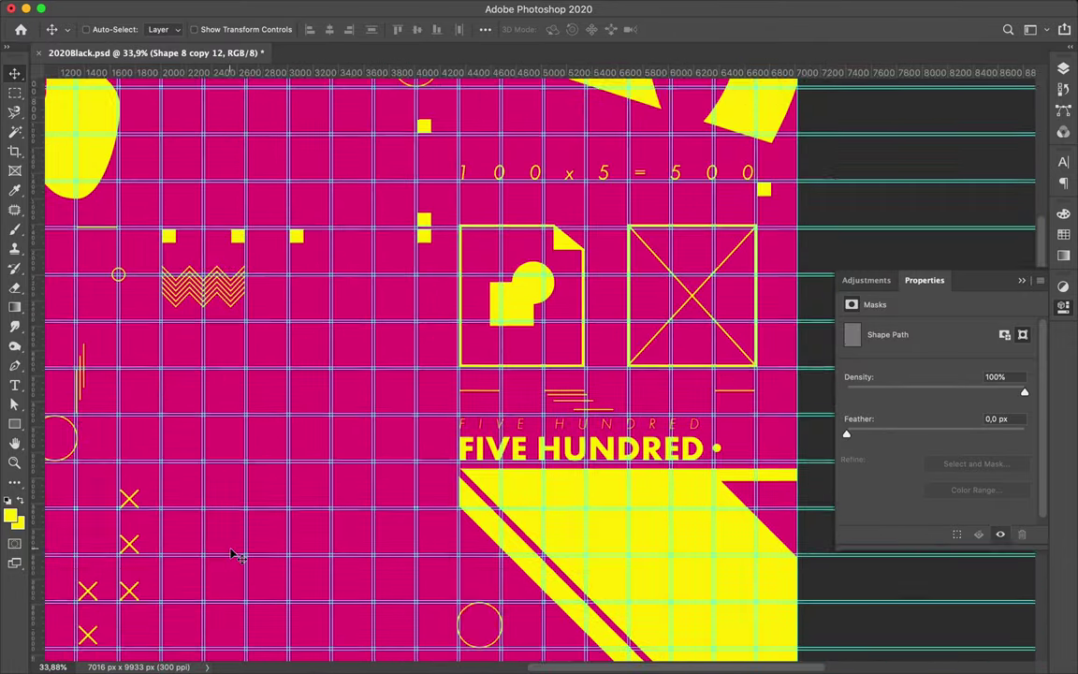
scroll(234, 559, "left", 4)
- Draw an outlined rectangle near the poster top and set its outline colour
left_click(243, 283, "ctrl")
left_click_drag(374, 256, 505, 300)
left_click(217, 29)
key("Escape")
key("v")
key("ctrl+apostrophe")
scroll(459, 453, "down", 3)
scroll(458, 453, "down", 5)
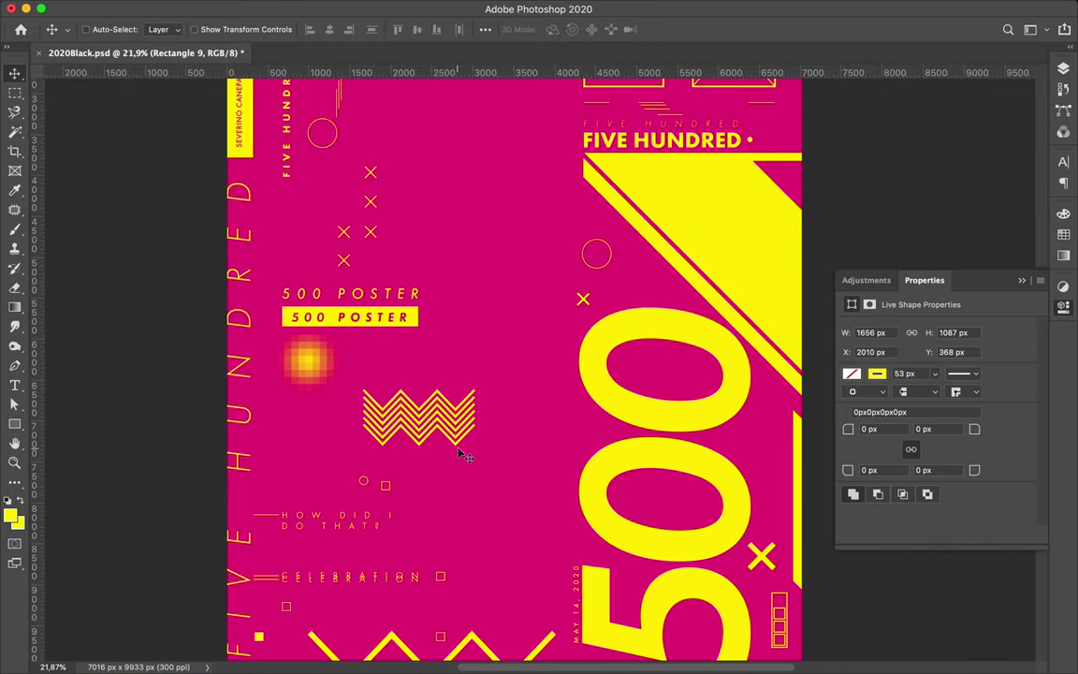
scroll(459, 453, "up", 1)
left_click(603, 358, "ctrl")
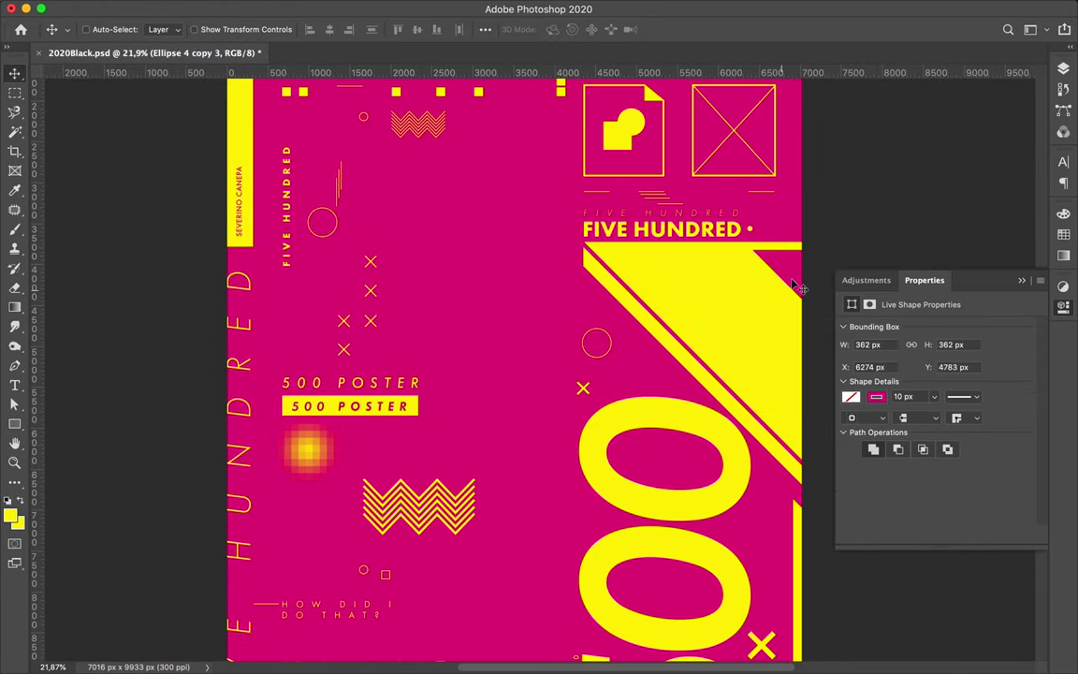
- Place a circle copy on the yellow band and move the 500 POSTERS layer higher in the stack
key("F7")
left_click_drag(600, 347, 760, 346)
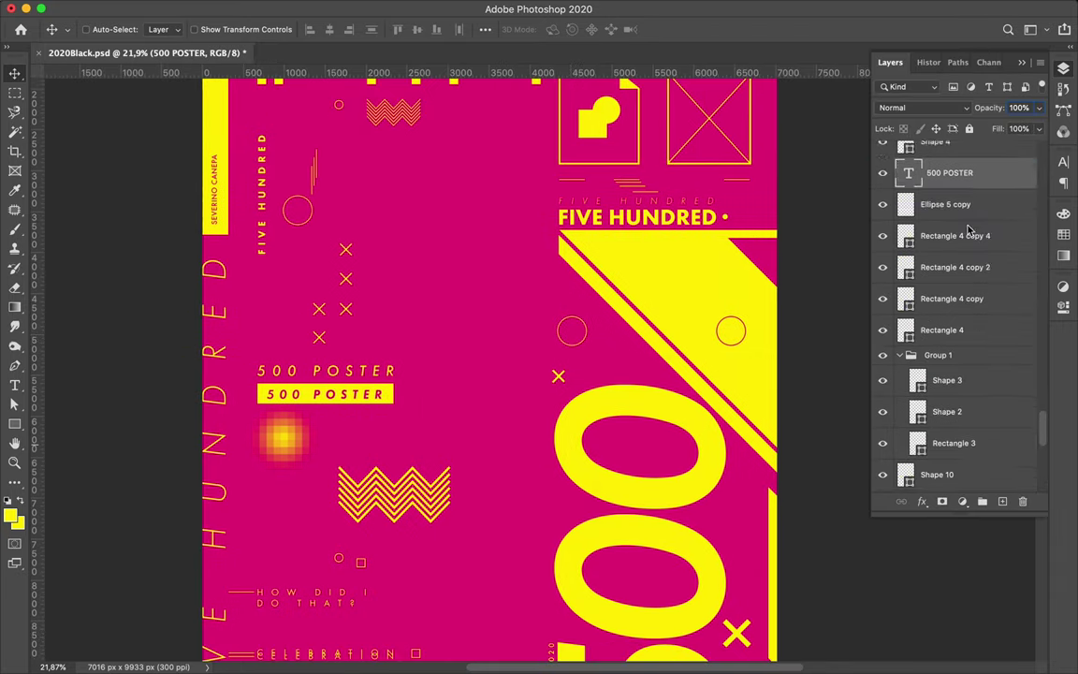
left_click_drag(970, 218, 973, 359)
- Add the magenta 500 in Futura Extra Bold and copy a yellow square further left
key("t")
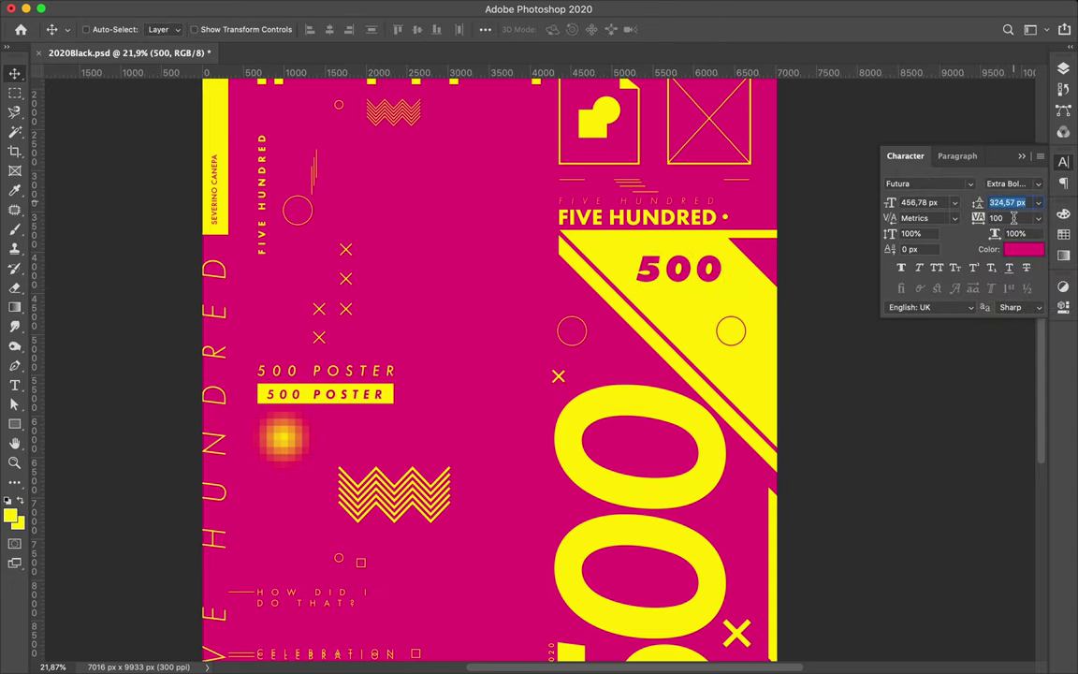
scroll(620, 240, "up", 5)
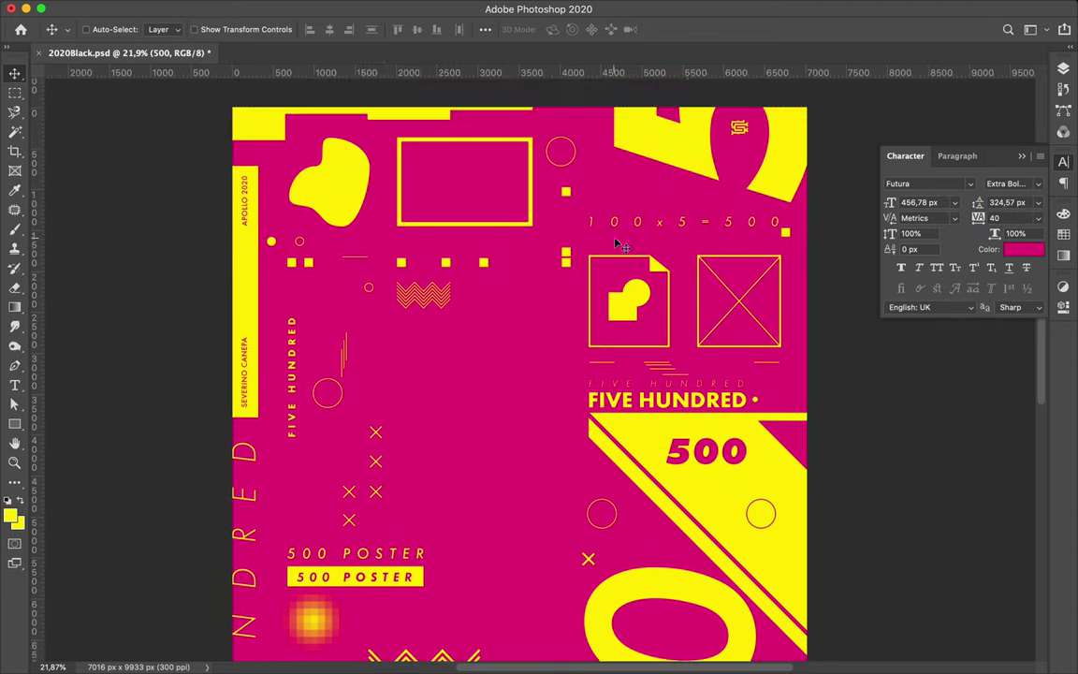
scroll(537, 291, "up", 2)
scroll(536, 291, "up", 5)
scroll(383, 271, "up", 3)
left_click_drag(417, 257, 320, 289)
- Select an X mark, then enlarge a circle copy into a large ring cropped at the right edge
scroll(318, 282, "down", 2)
scroll(319, 283, "down", 5)
scroll(270, 276, "up", 3)
left_click(271, 272)
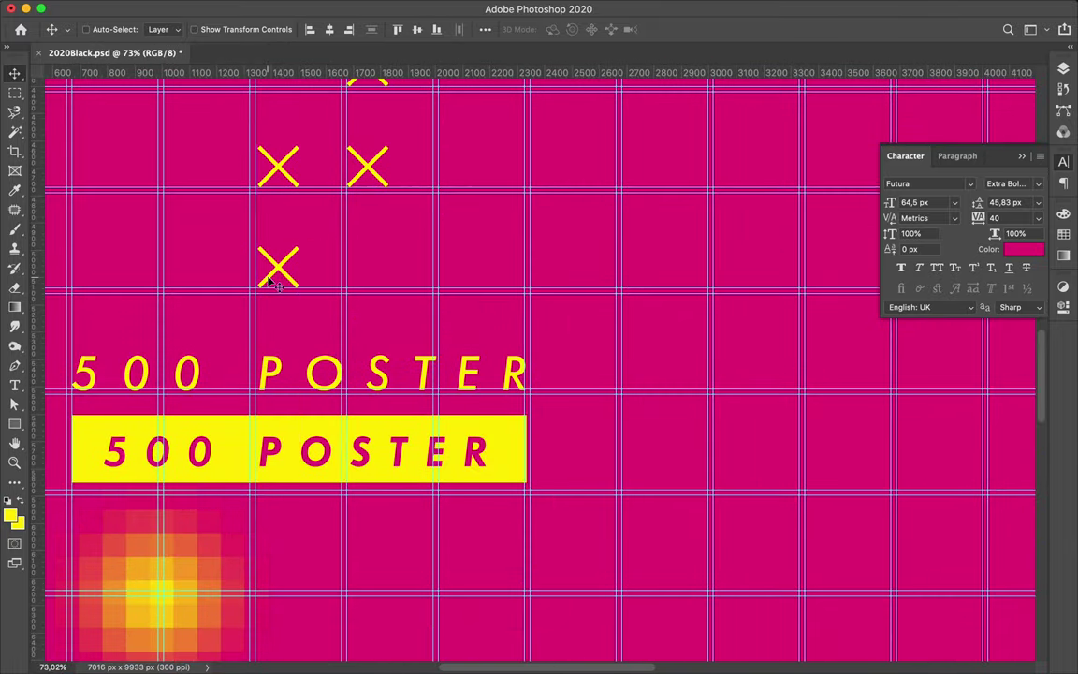
scroll(408, 273, "down", 4)
scroll(729, 356, "up", 3)
scroll(715, 355, "up", 2)
mouse_move(690, 337)
left_mouse_down()
mouse_move(834, 402)
mouse_move(977, 412)
left_mouse_up()
key("ctrl+t")
key("Return")
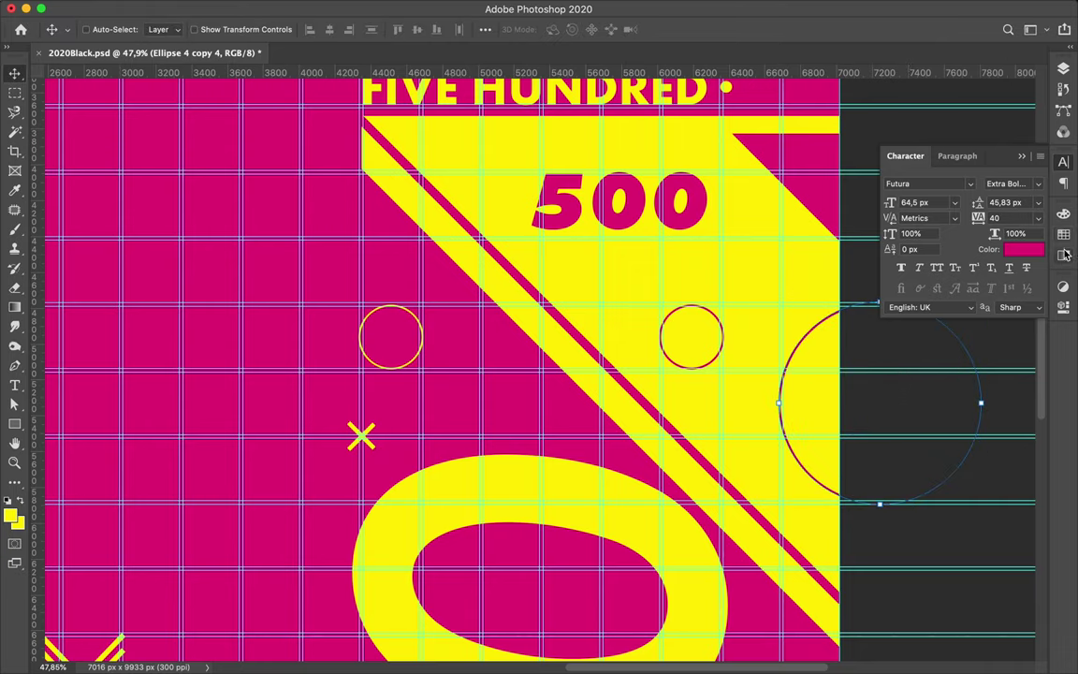
- Duplicate the enlarged ring, hide the layout guides, and save the poster
key("ctrl+j")
scroll(305, 270, "down", 3)
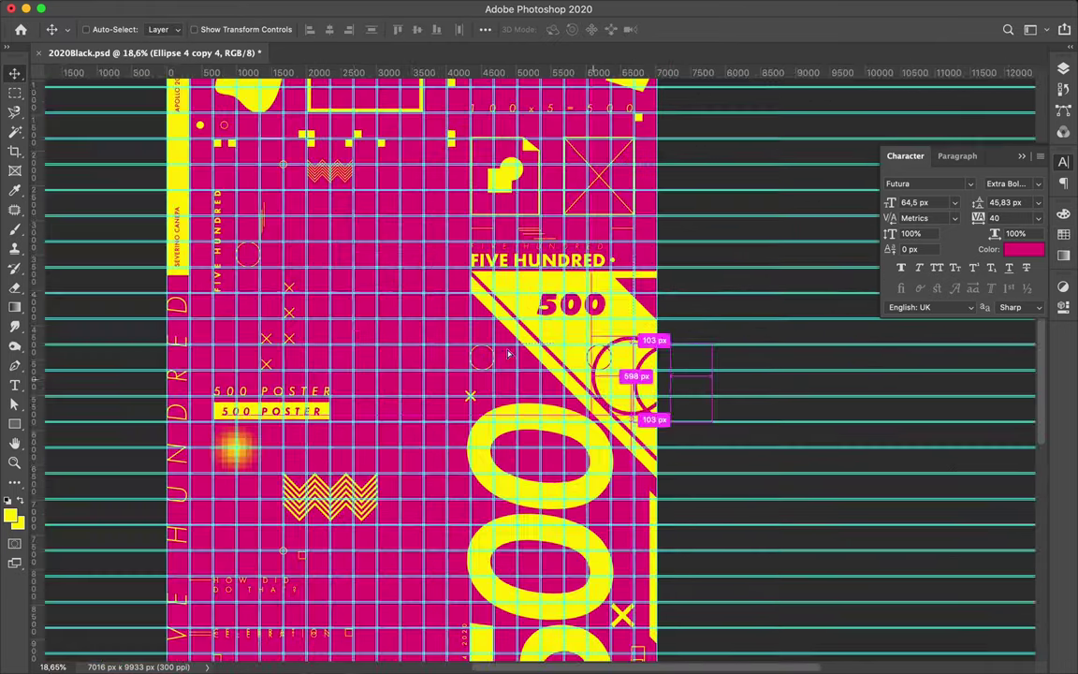
scroll(354, 251, "down", 2)
key("ctrl+semicolon")
key("ctrl+s")
left_click(784, 11)
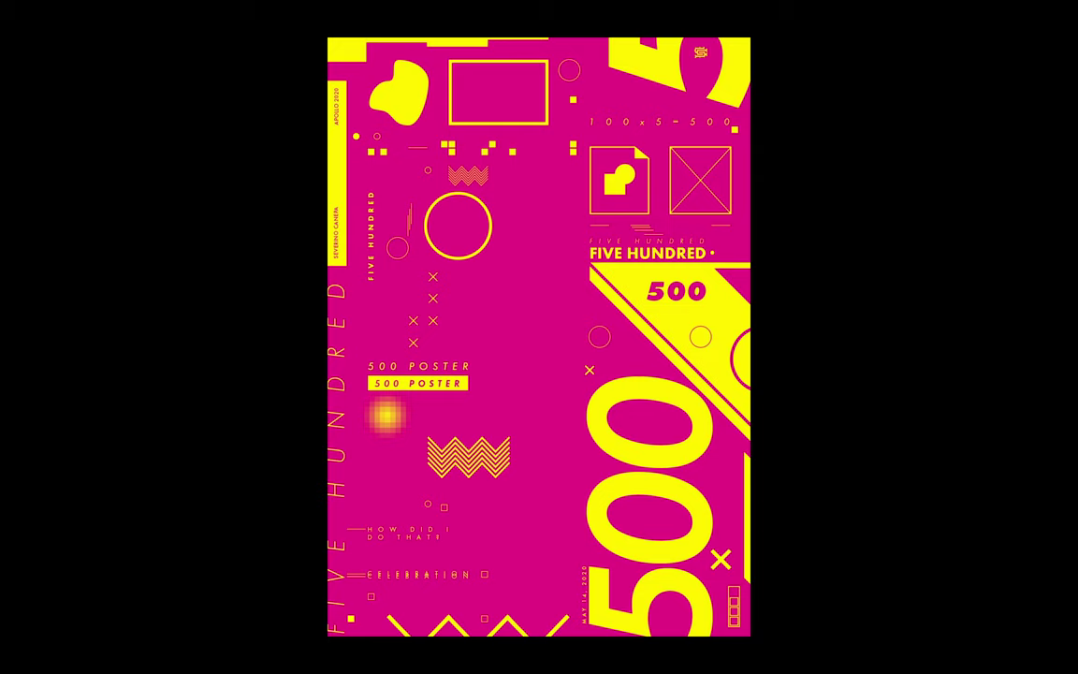